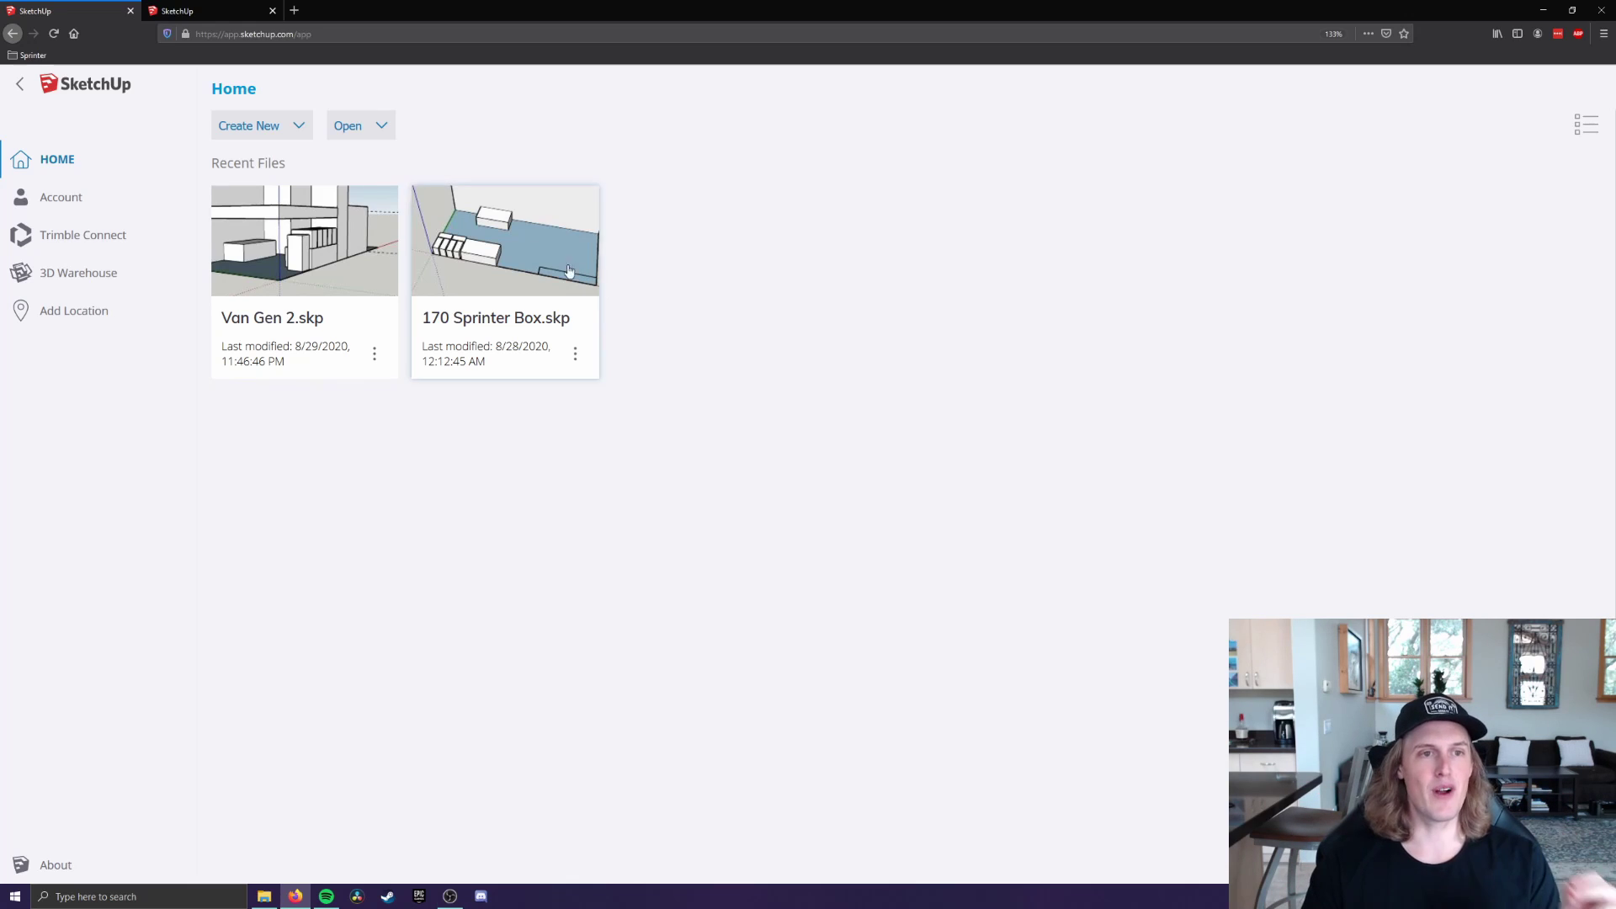
Start a new blank model from the Simple Template - Feet and Inches
left_click(256, 35)
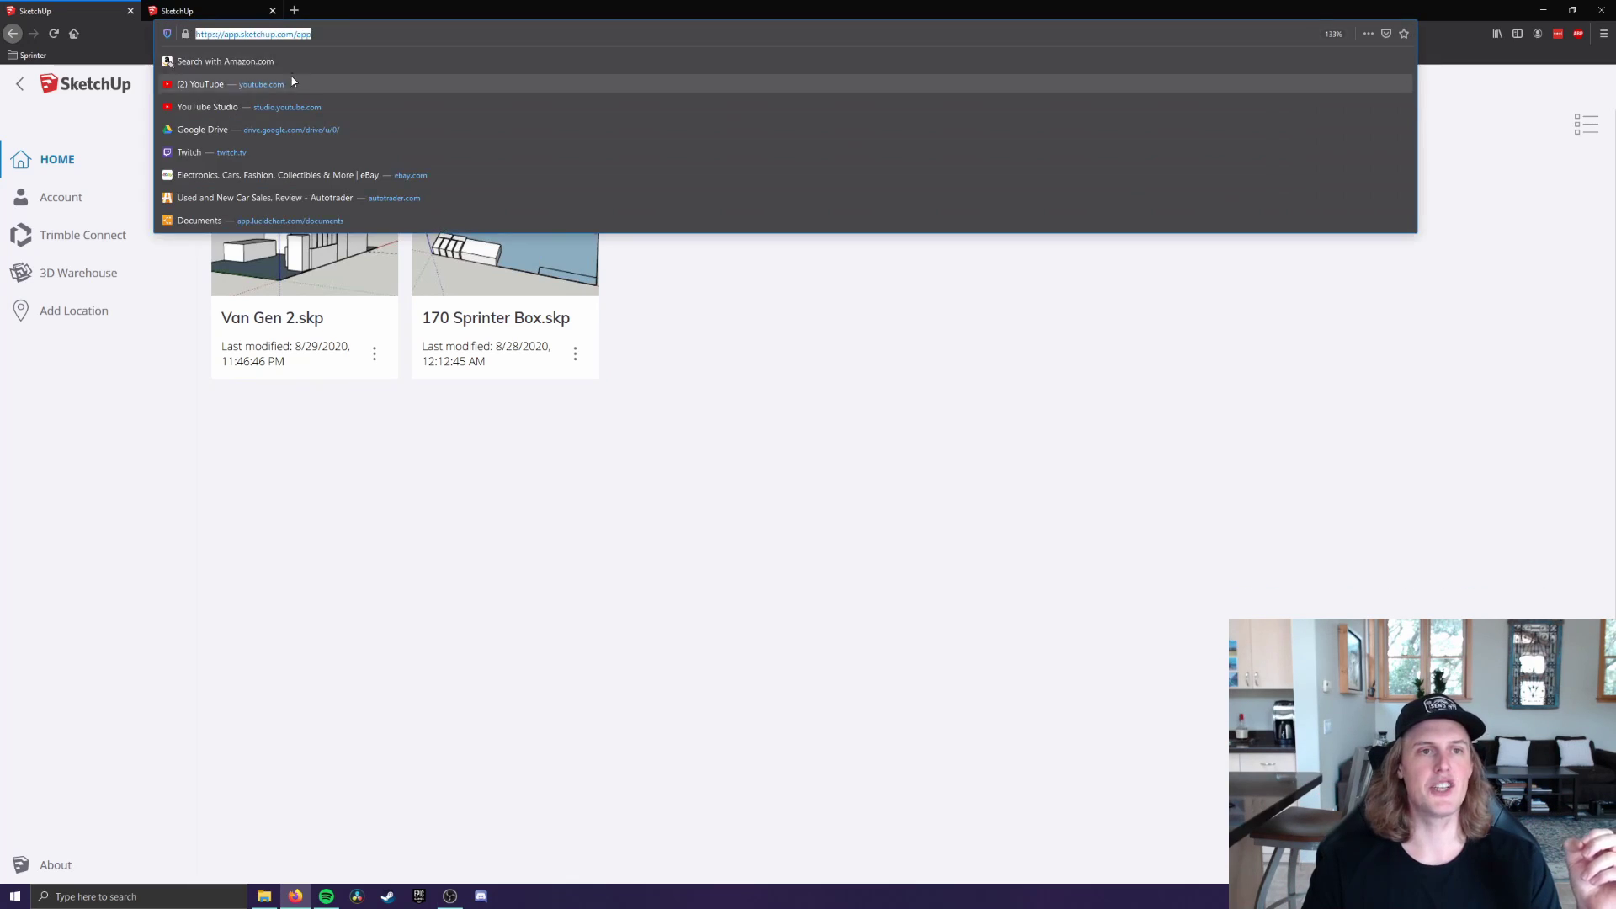
left_click(210, 421)
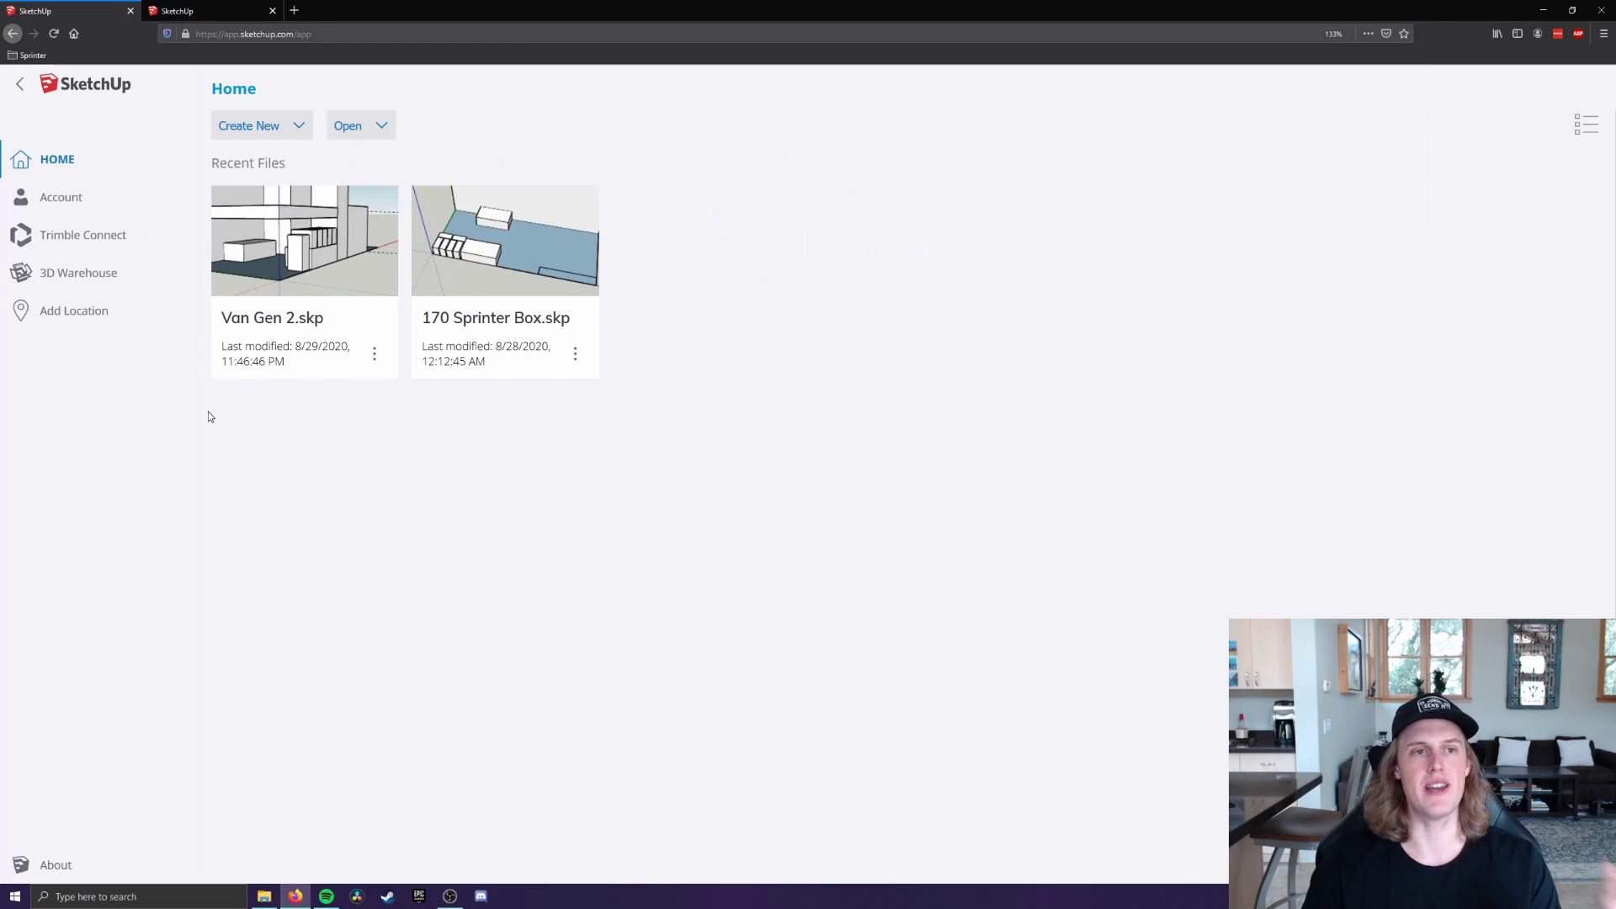
left_click(295, 127)
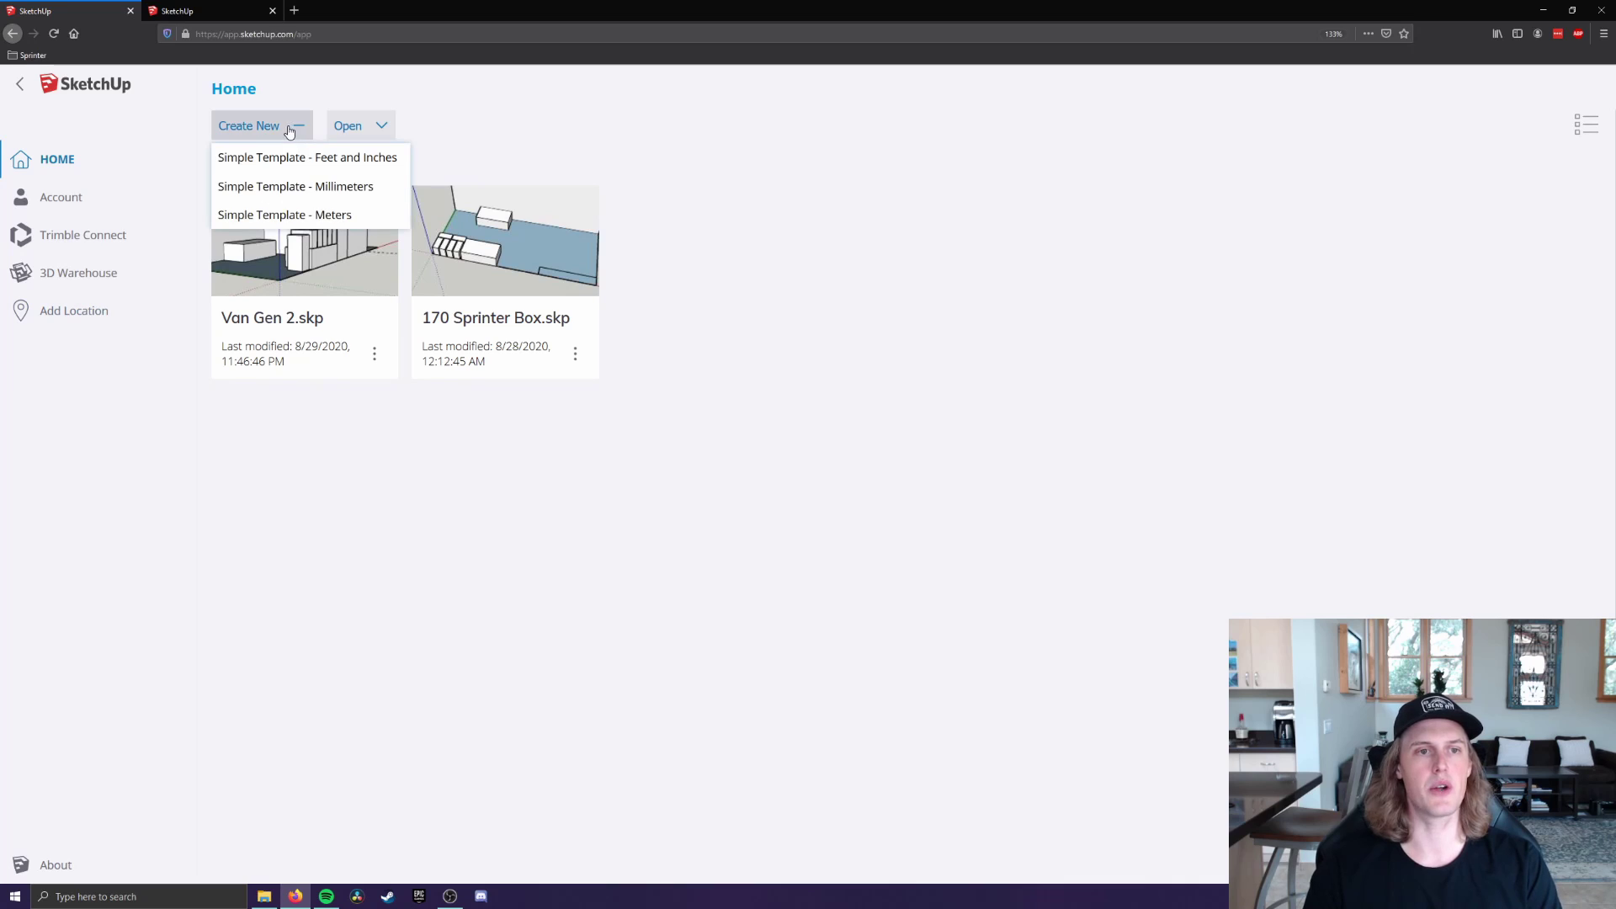
left_click(347, 185)
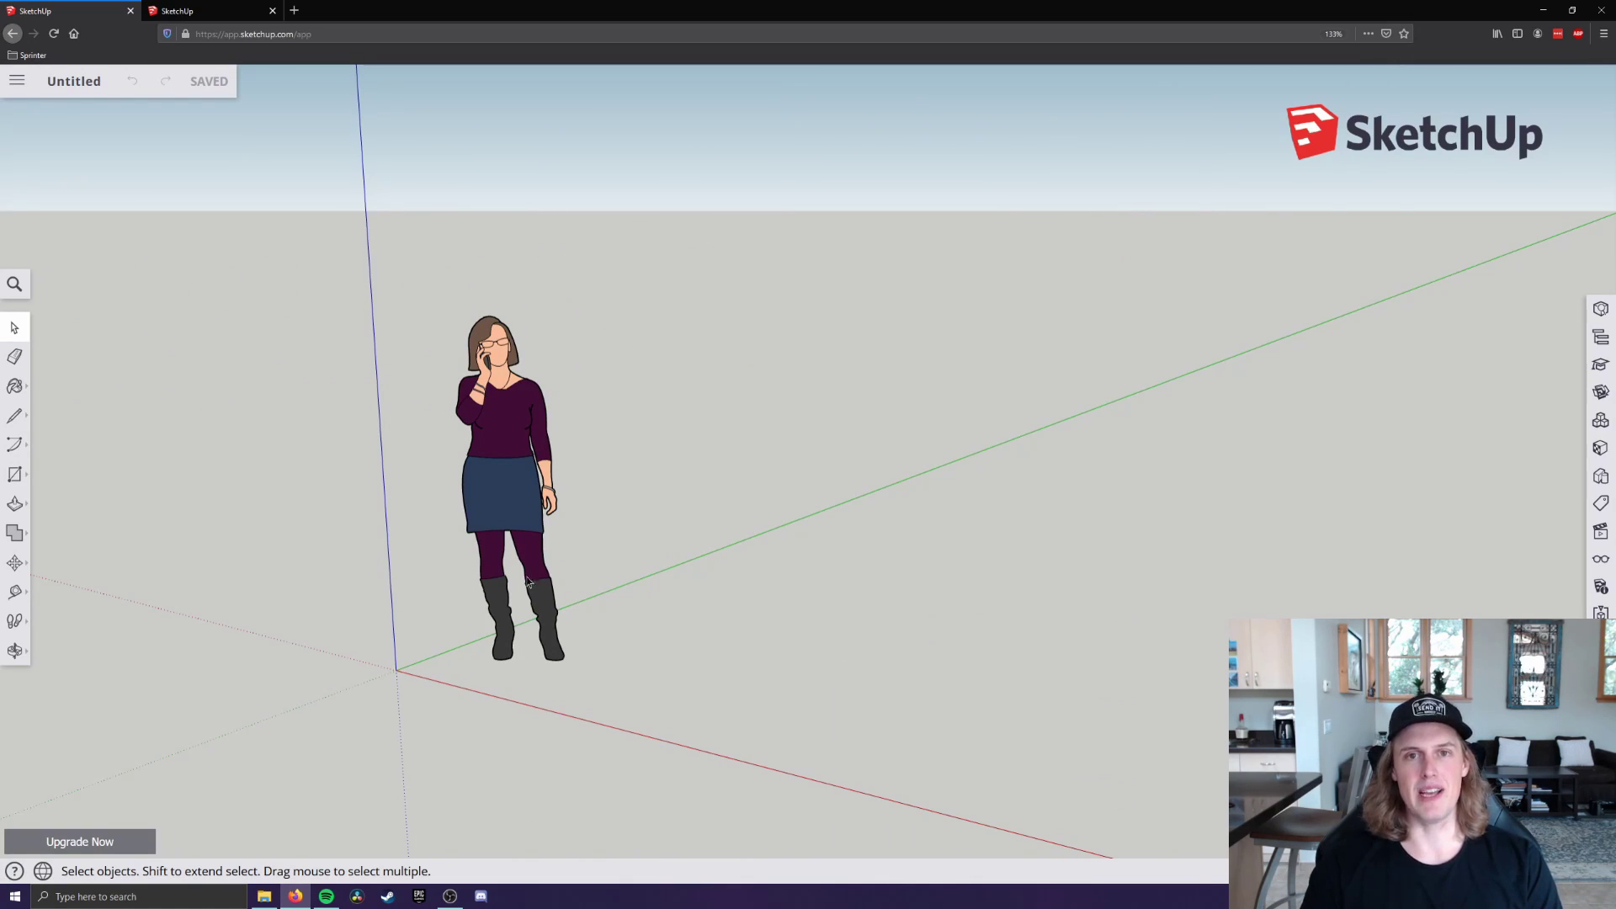
Set length units to the 0.0" decimal-inch format with 0.0 precision, then close Model Info
left_click(1601, 592)
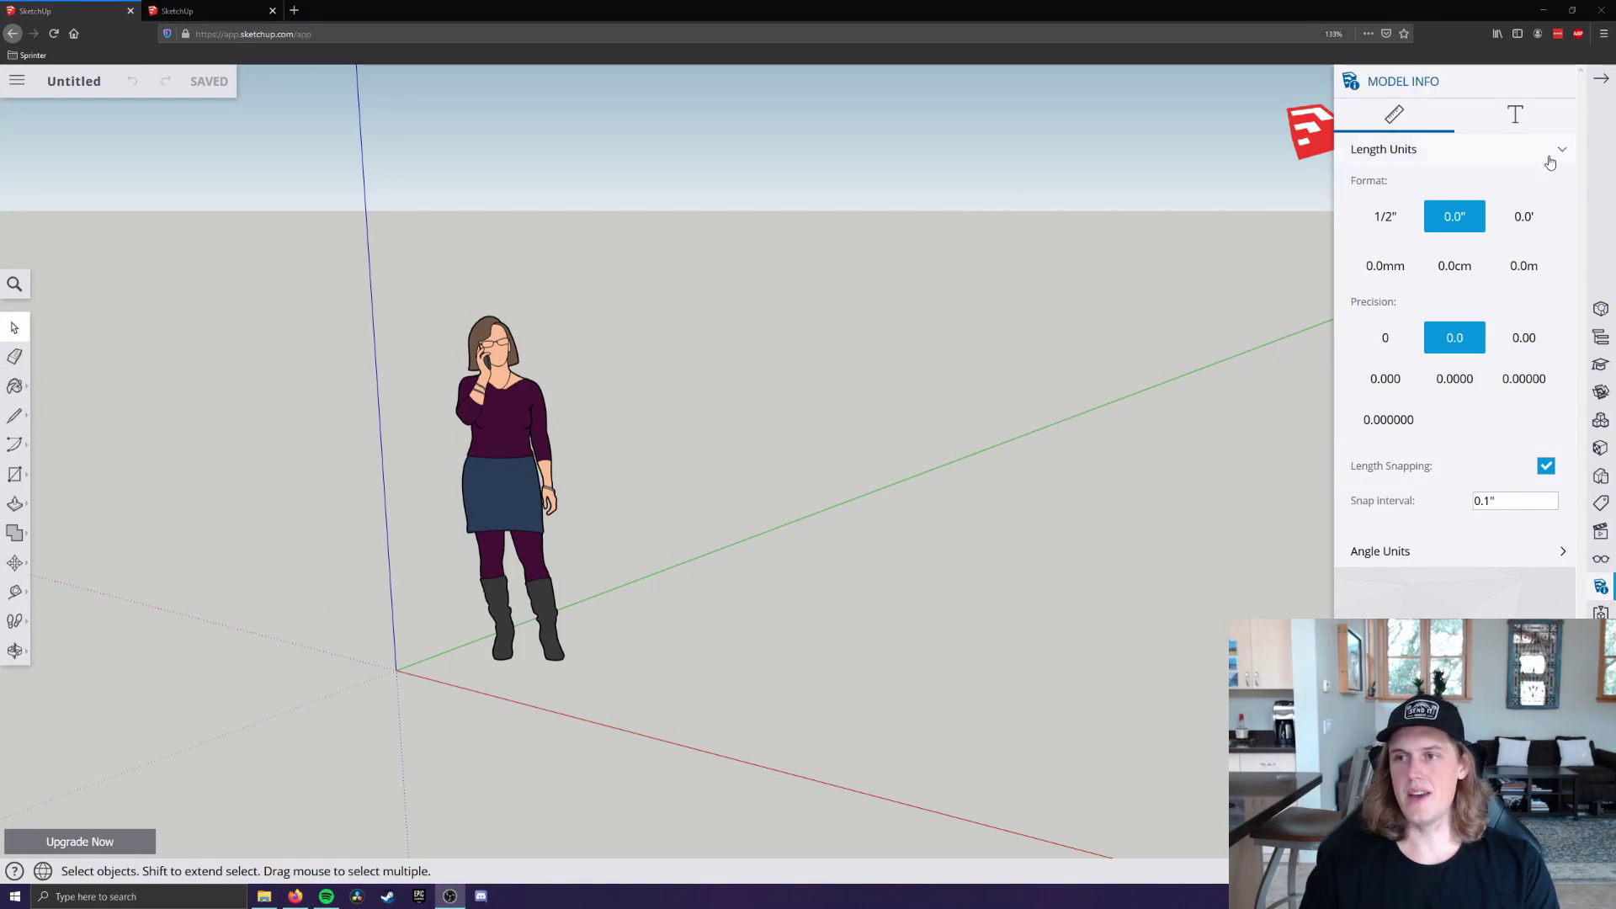
left_click(1559, 82)
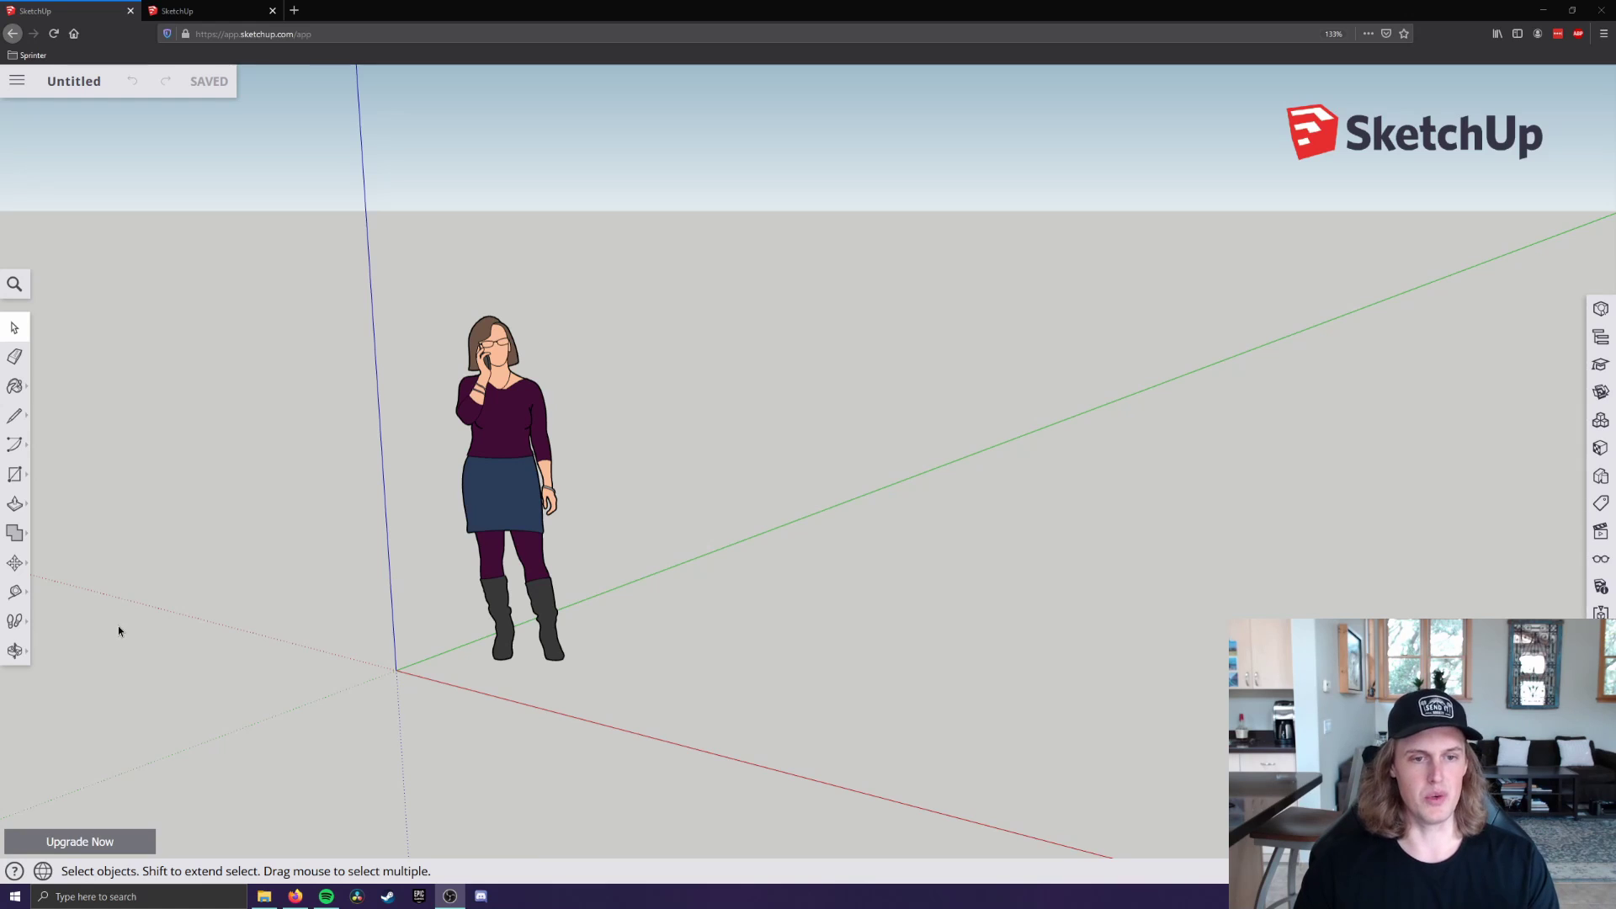
Orbit around the default person figure, restore the original view, and delete the figure
key("ctrl+a")
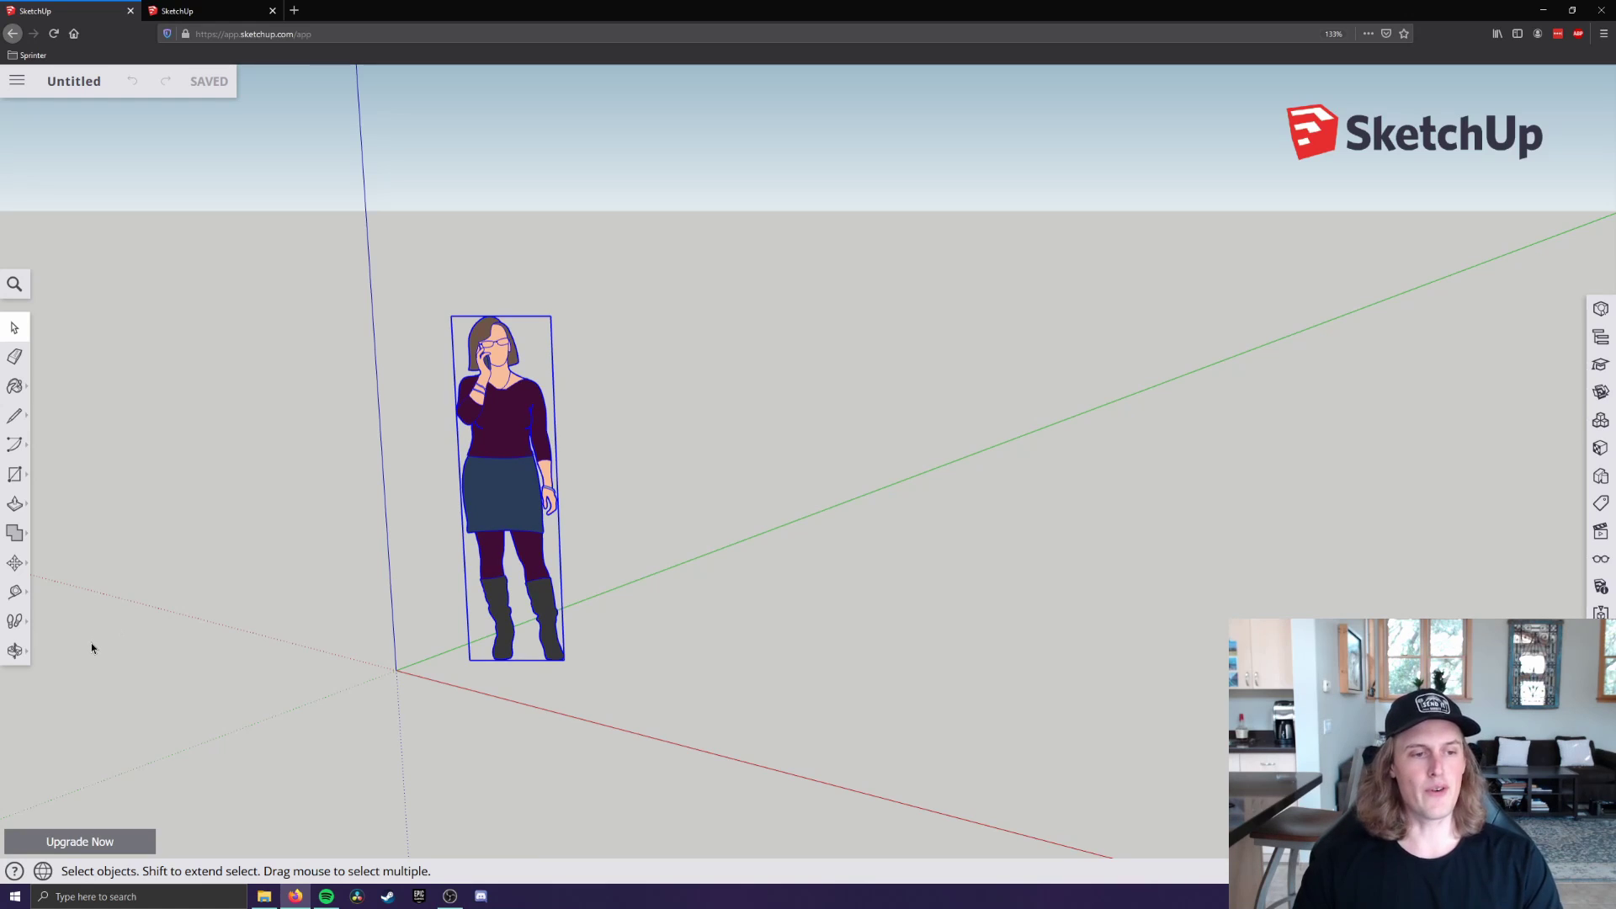
left_click(15, 659)
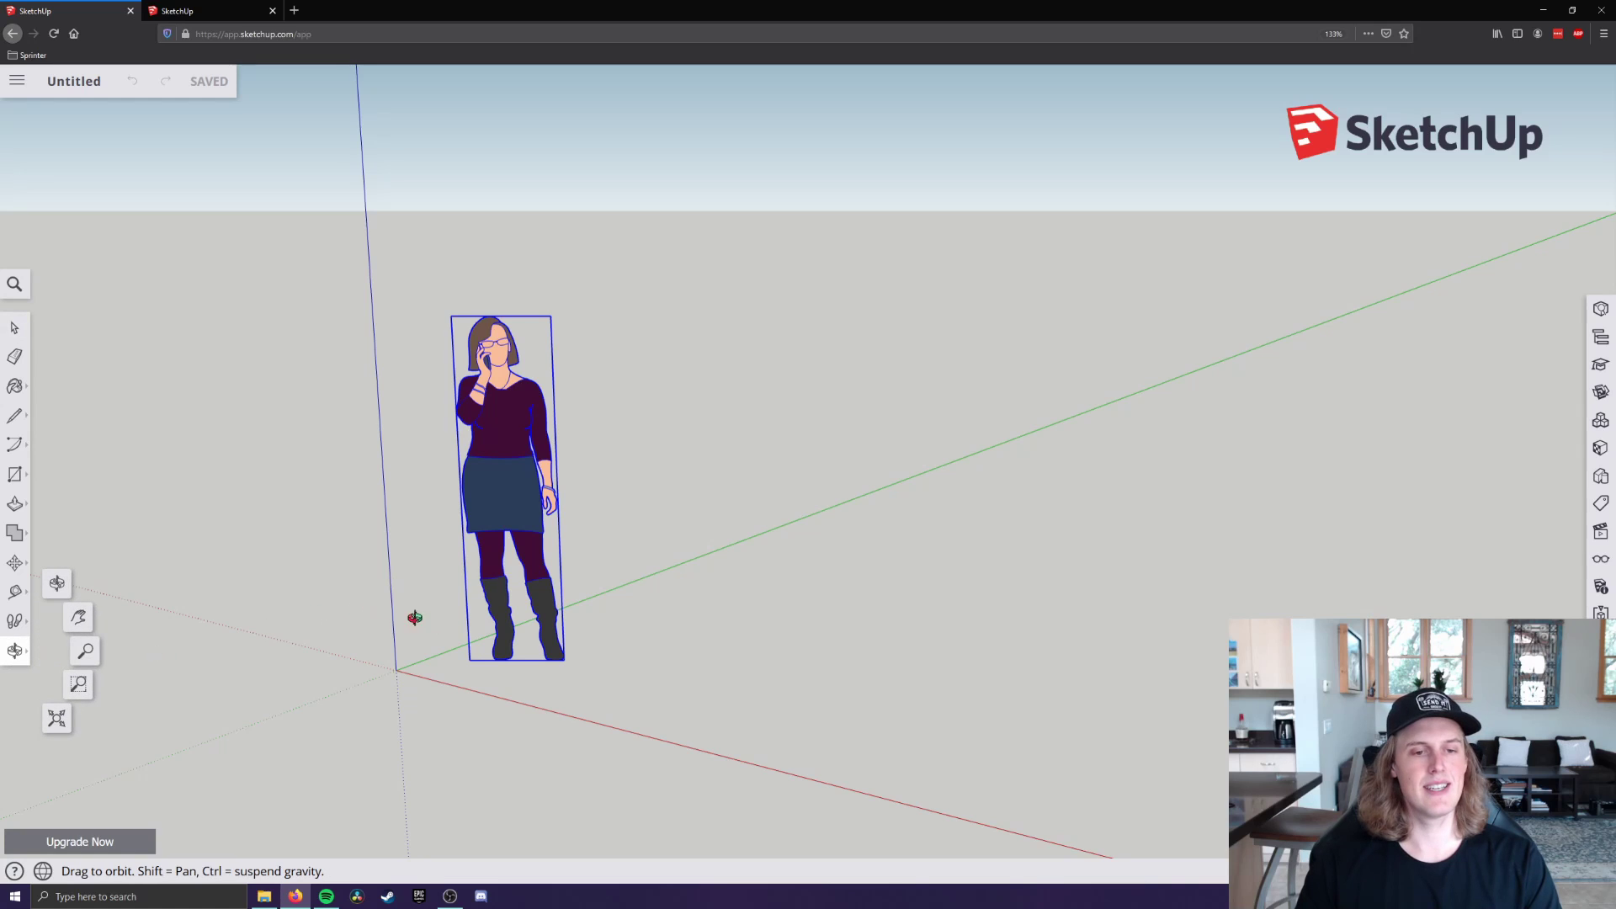
left_click_drag(885, 572, 505, 451)
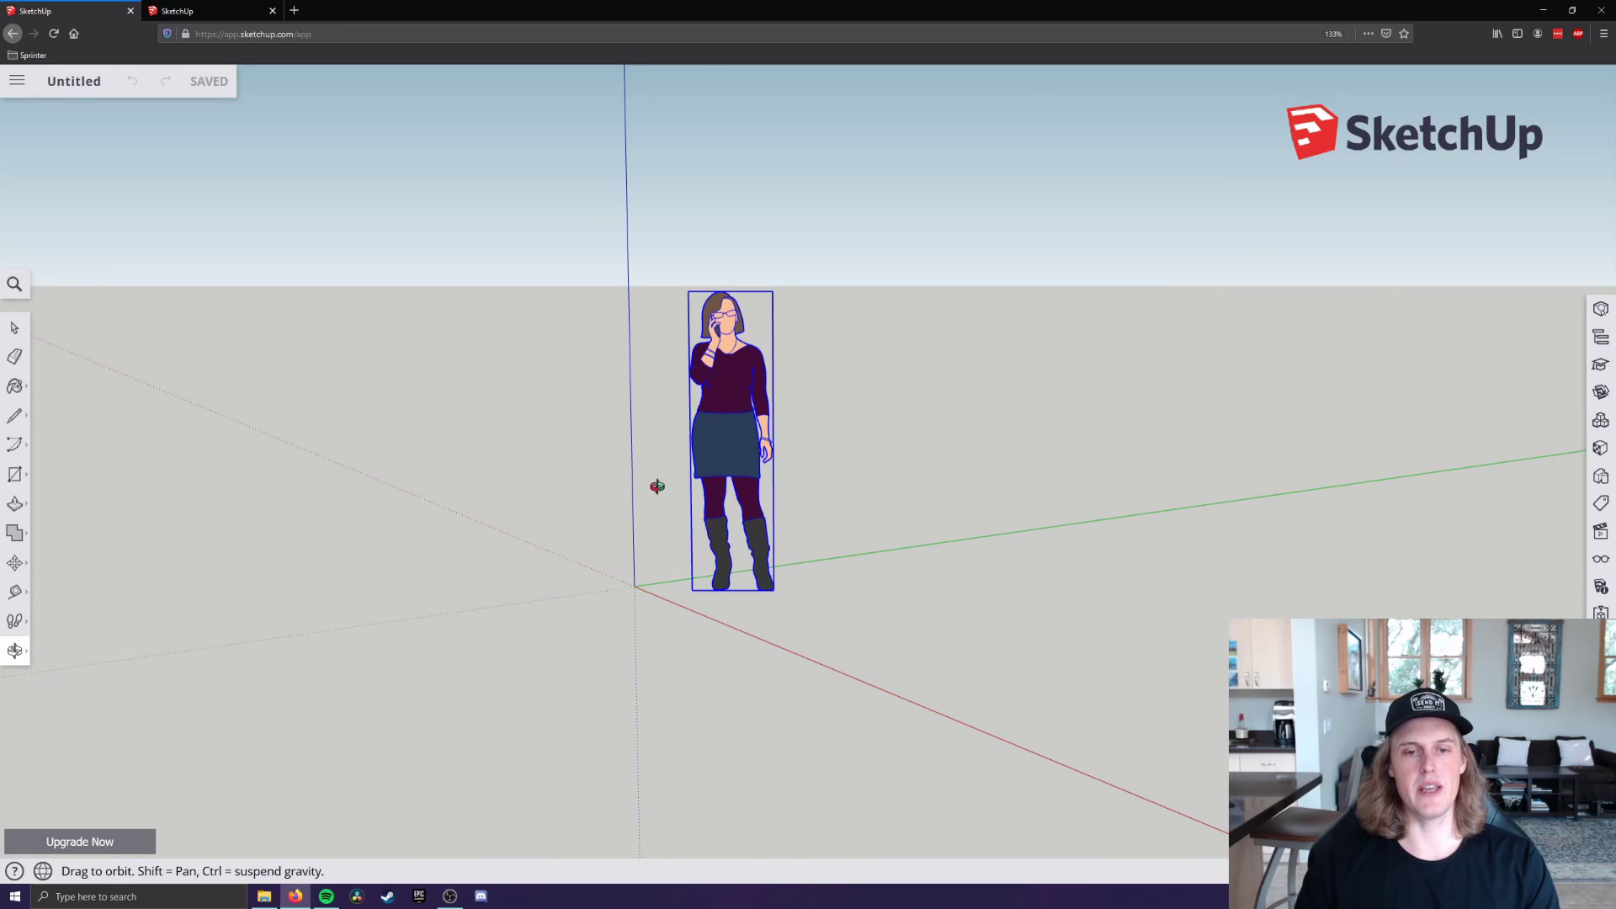
left_click_drag(1131, 427, 678, 505)
left_click_drag(270, 530, 800, 530)
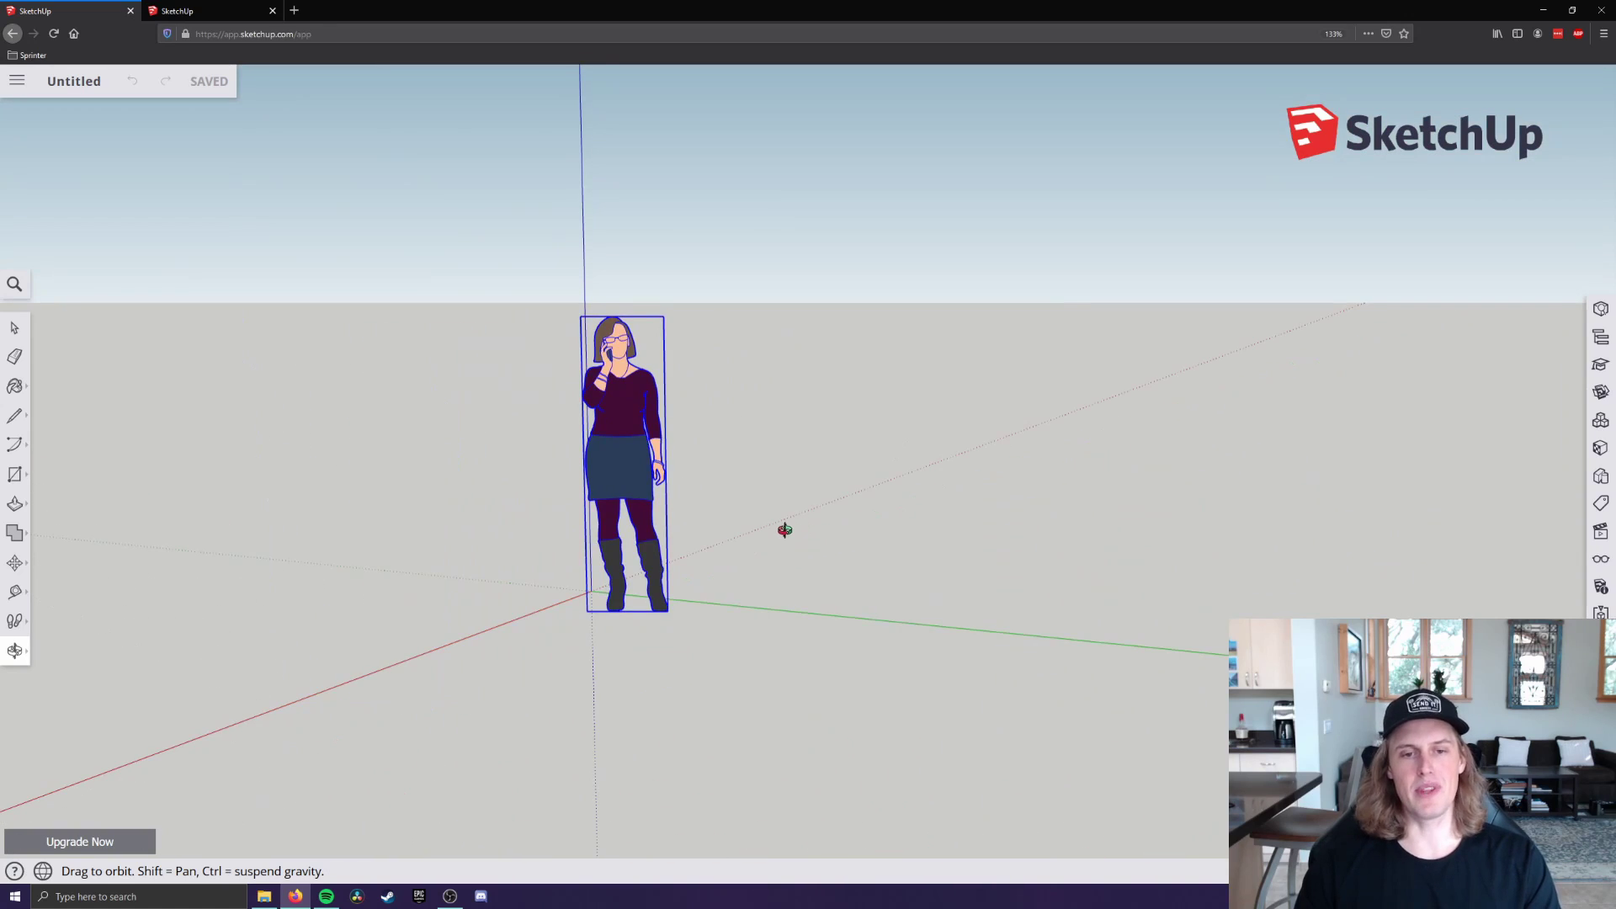
key("ctrl+z")
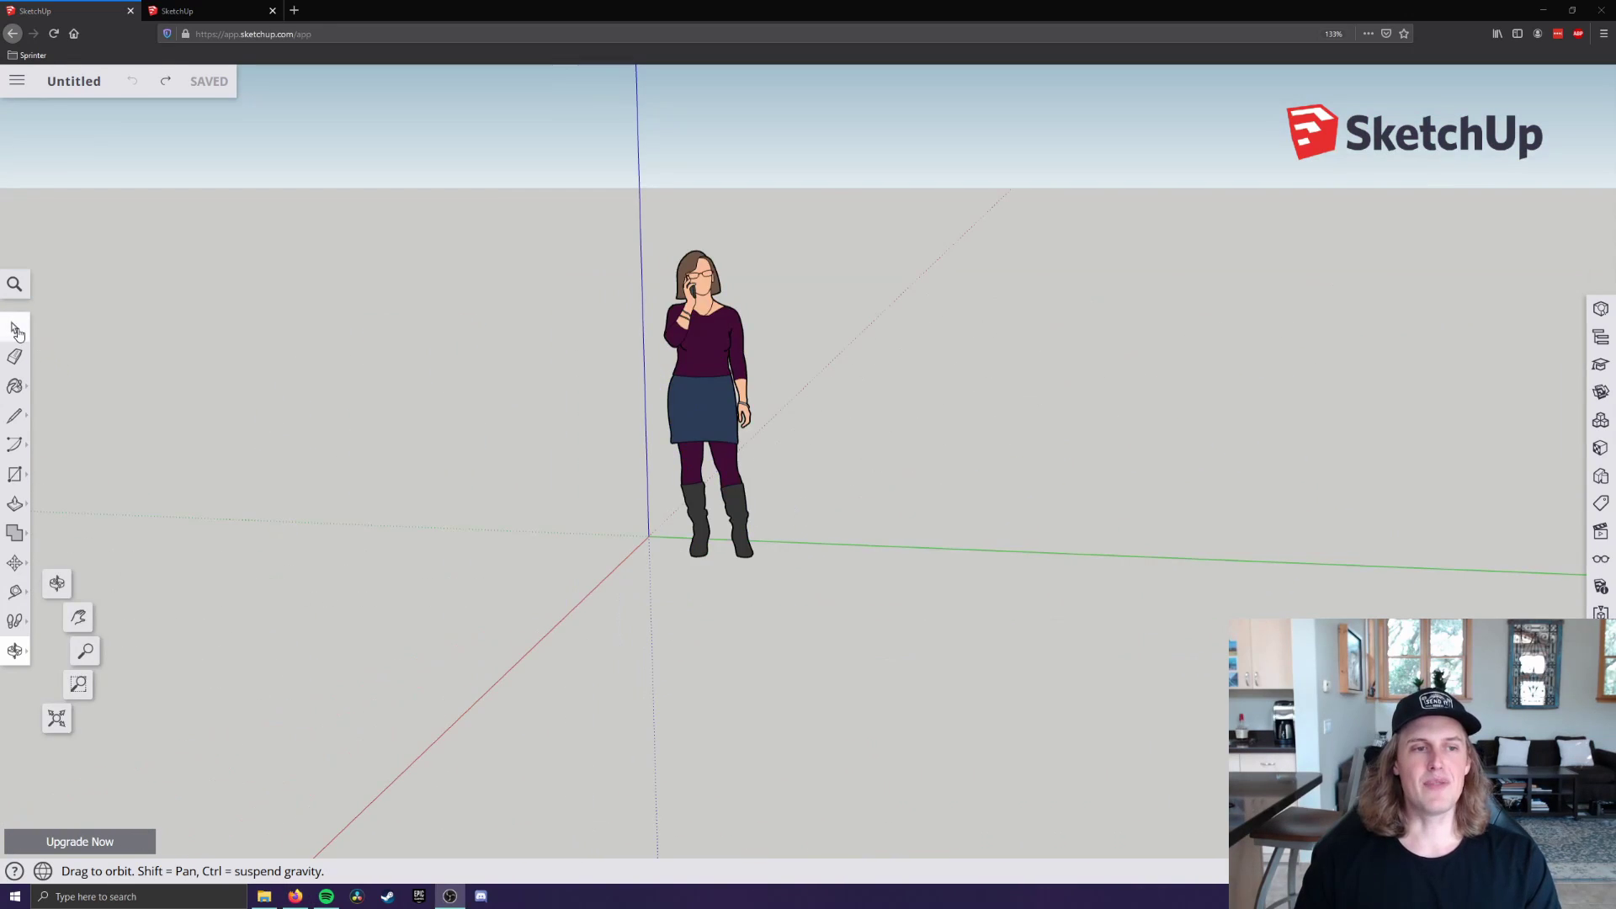
left_click(15, 329)
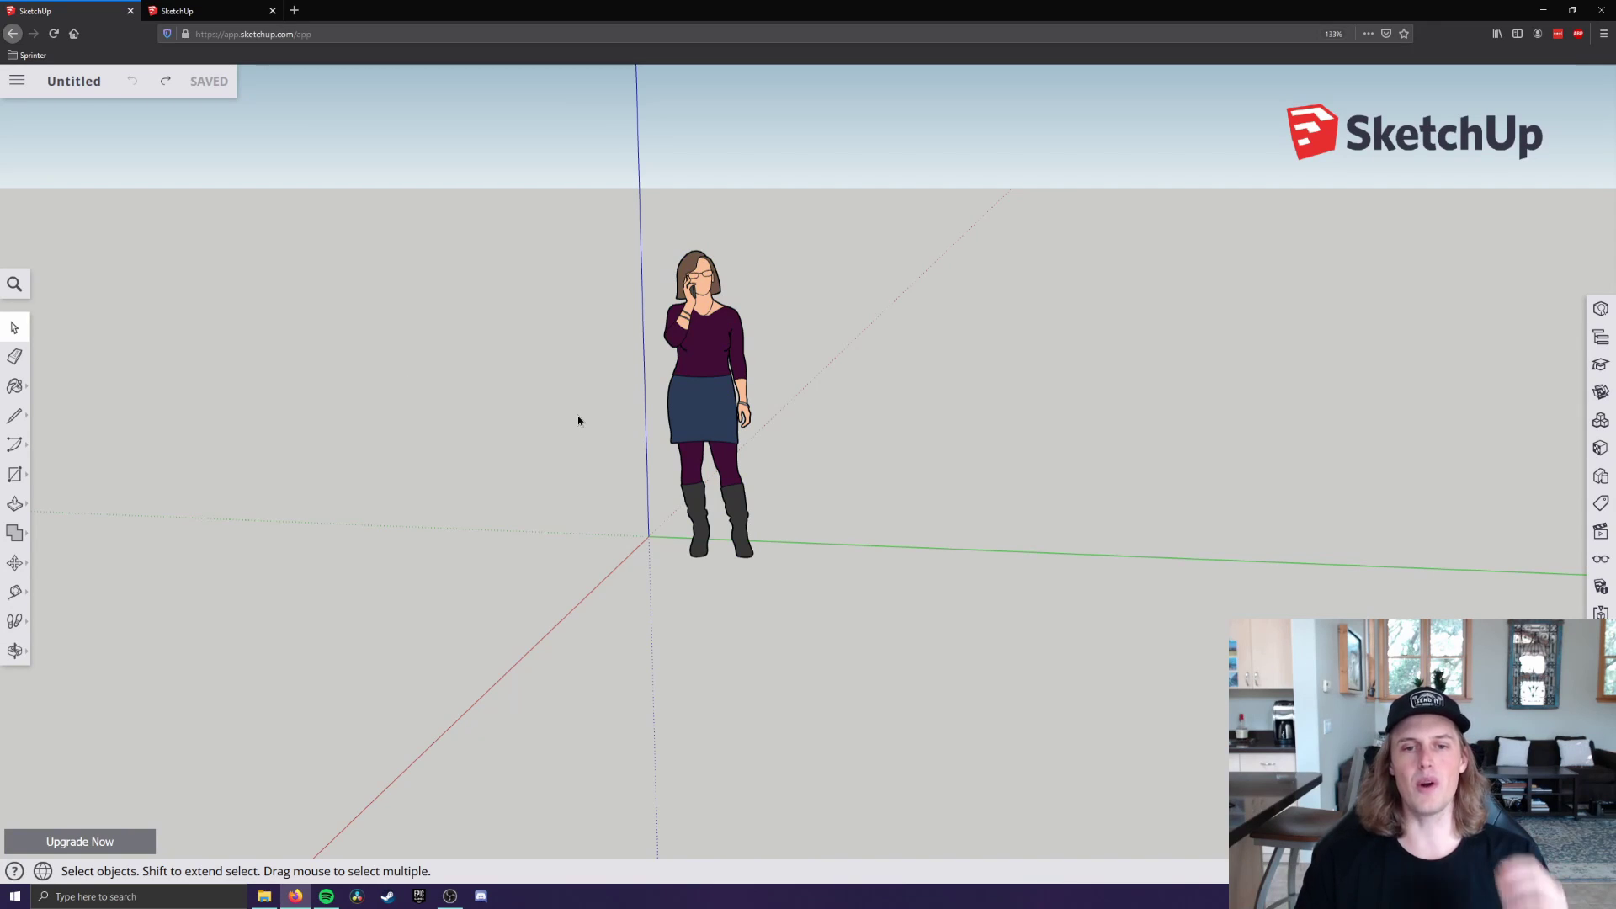
left_click(729, 385)
key("Delete")
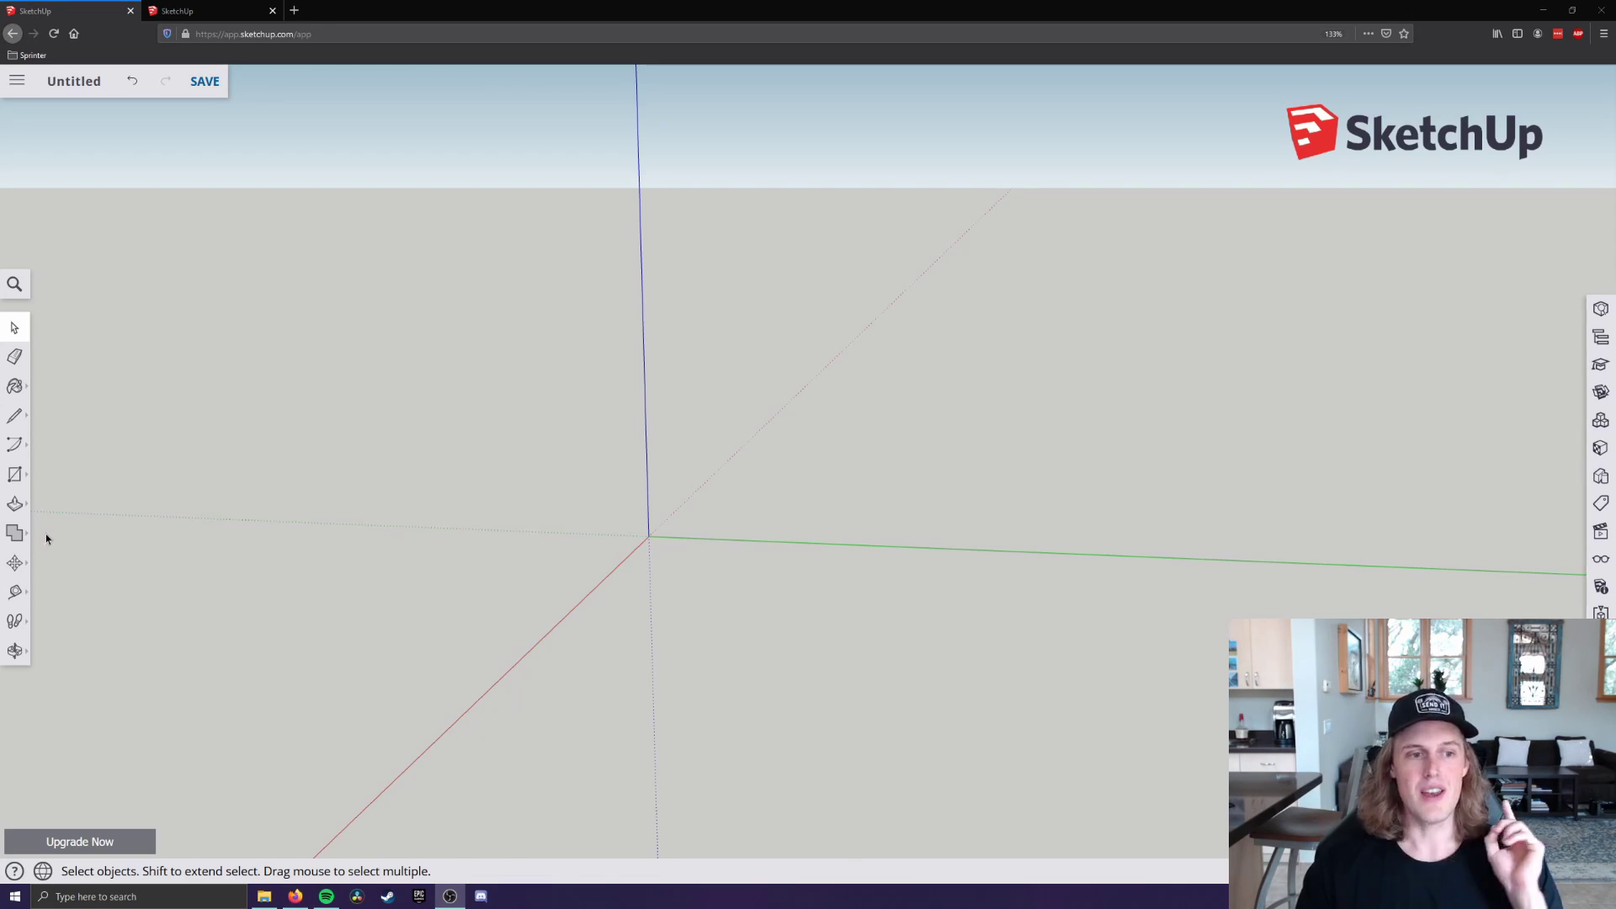
left_click(13, 474)
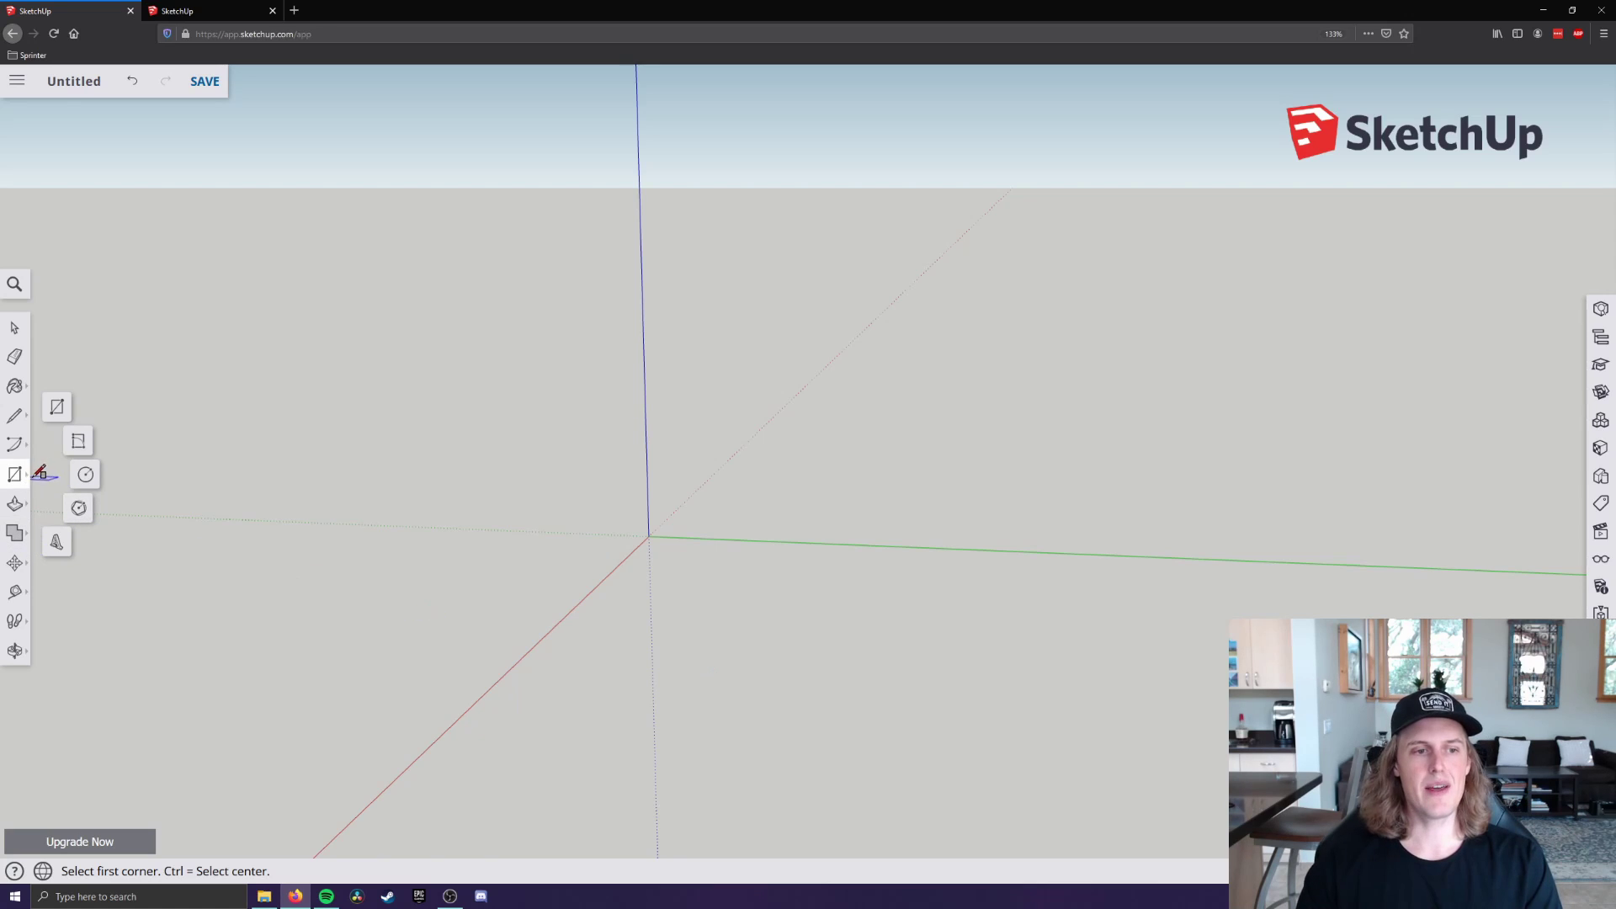
left_click(649, 535)
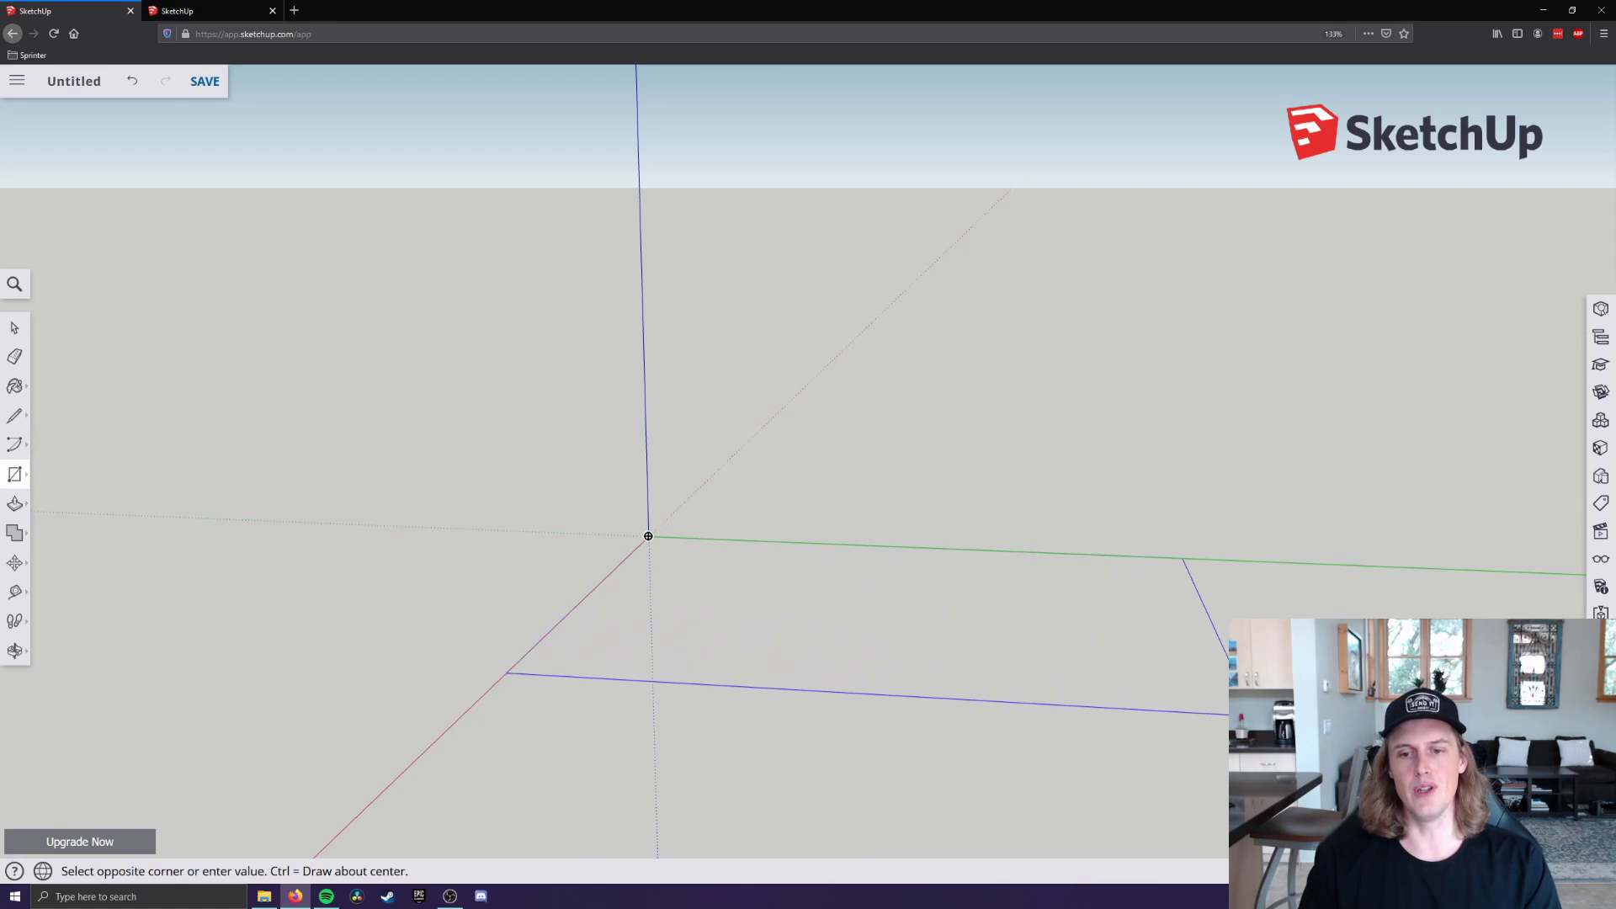
left_click(1321, 734)
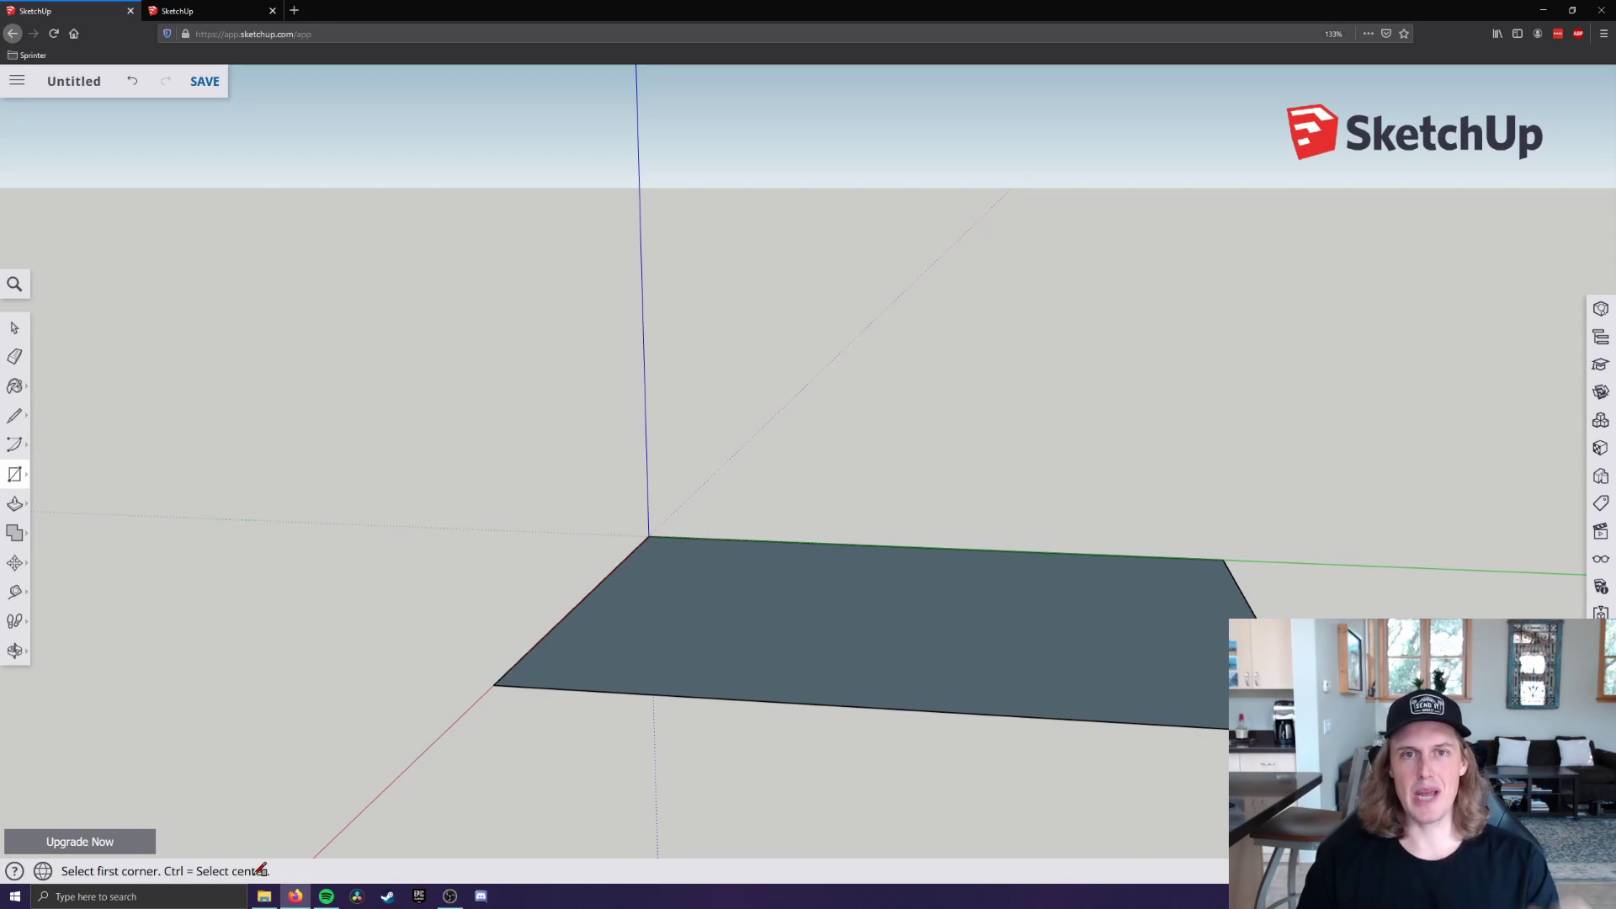
left_click(14, 327)
key("ctrl+z")
key("ctrl+z")
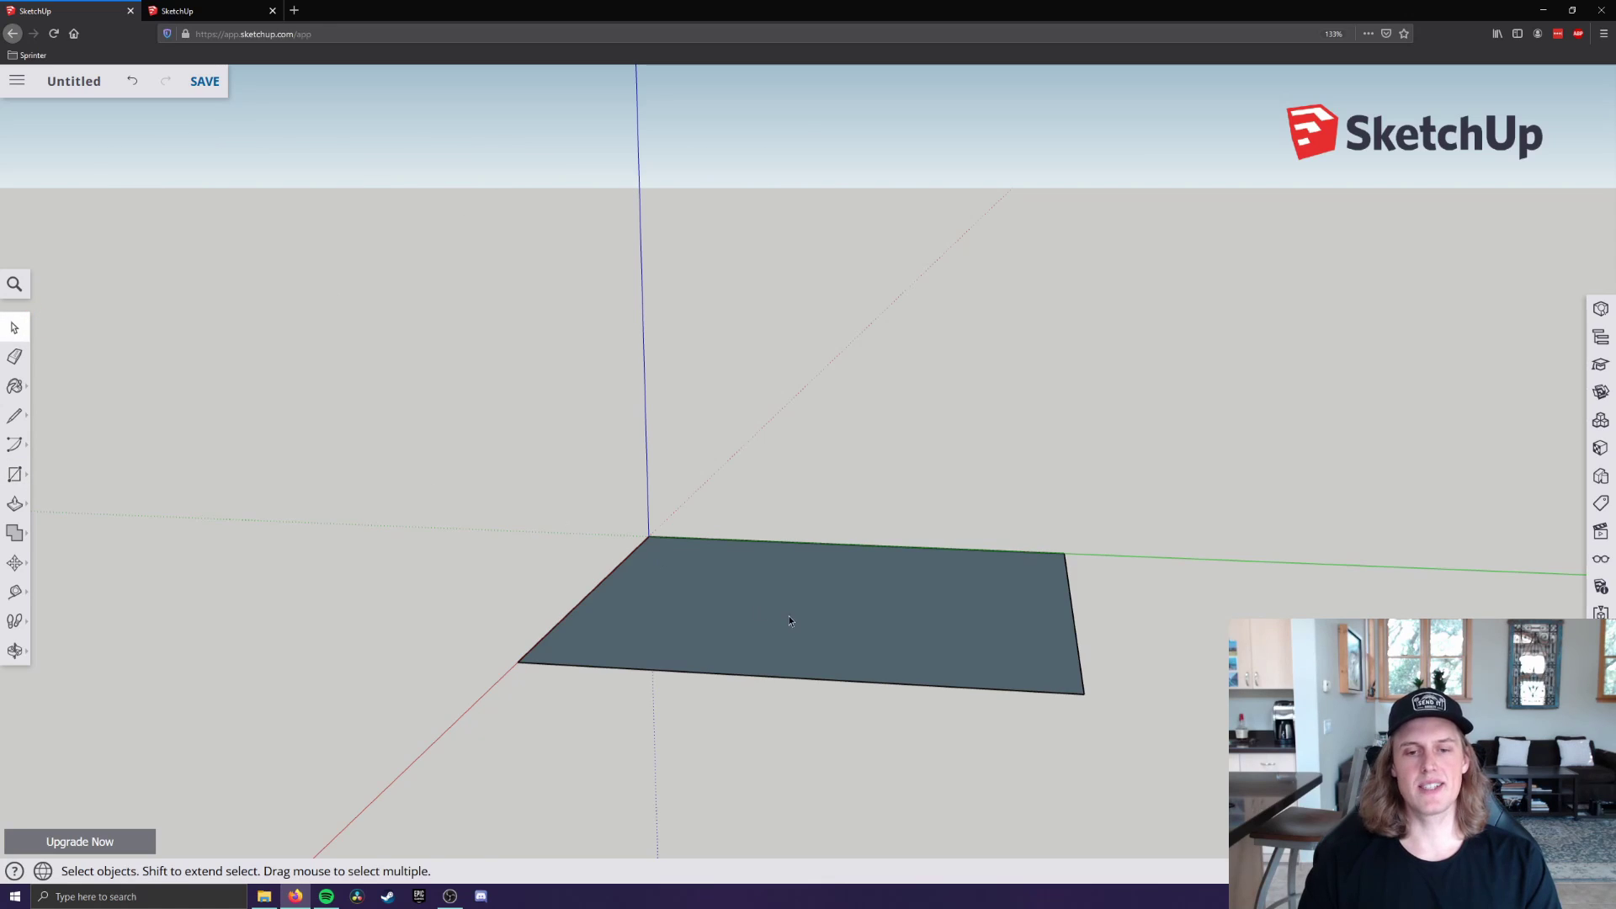
double_click(789, 620)
key("Delete")
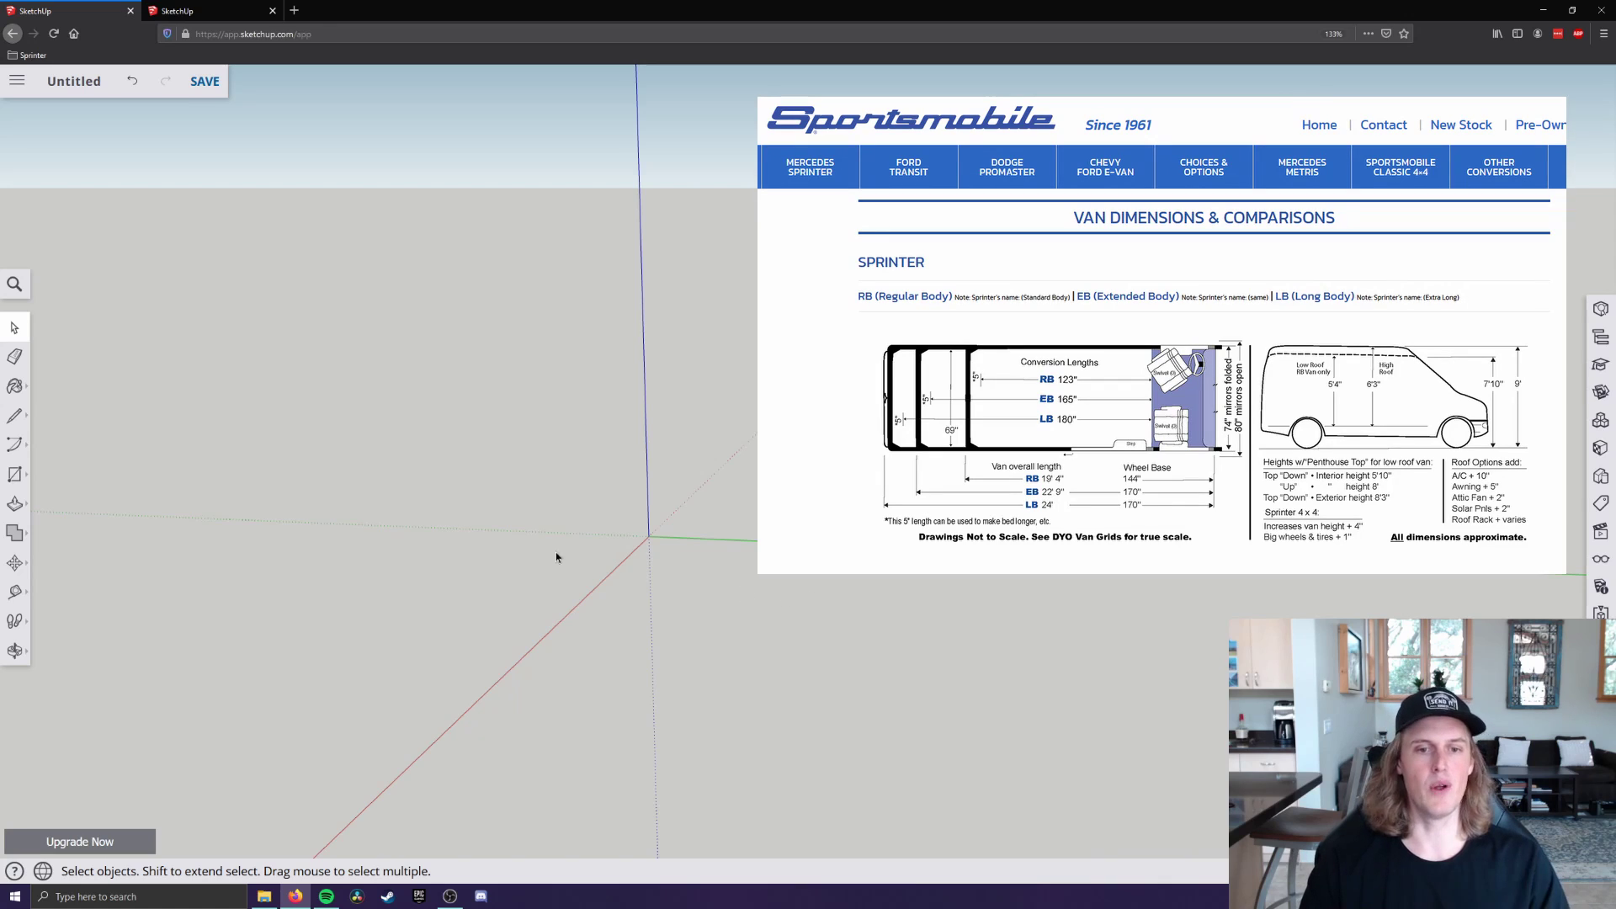
Draw a 69 by 165 inch floor rectangle from the axis origin
left_click(15, 474)
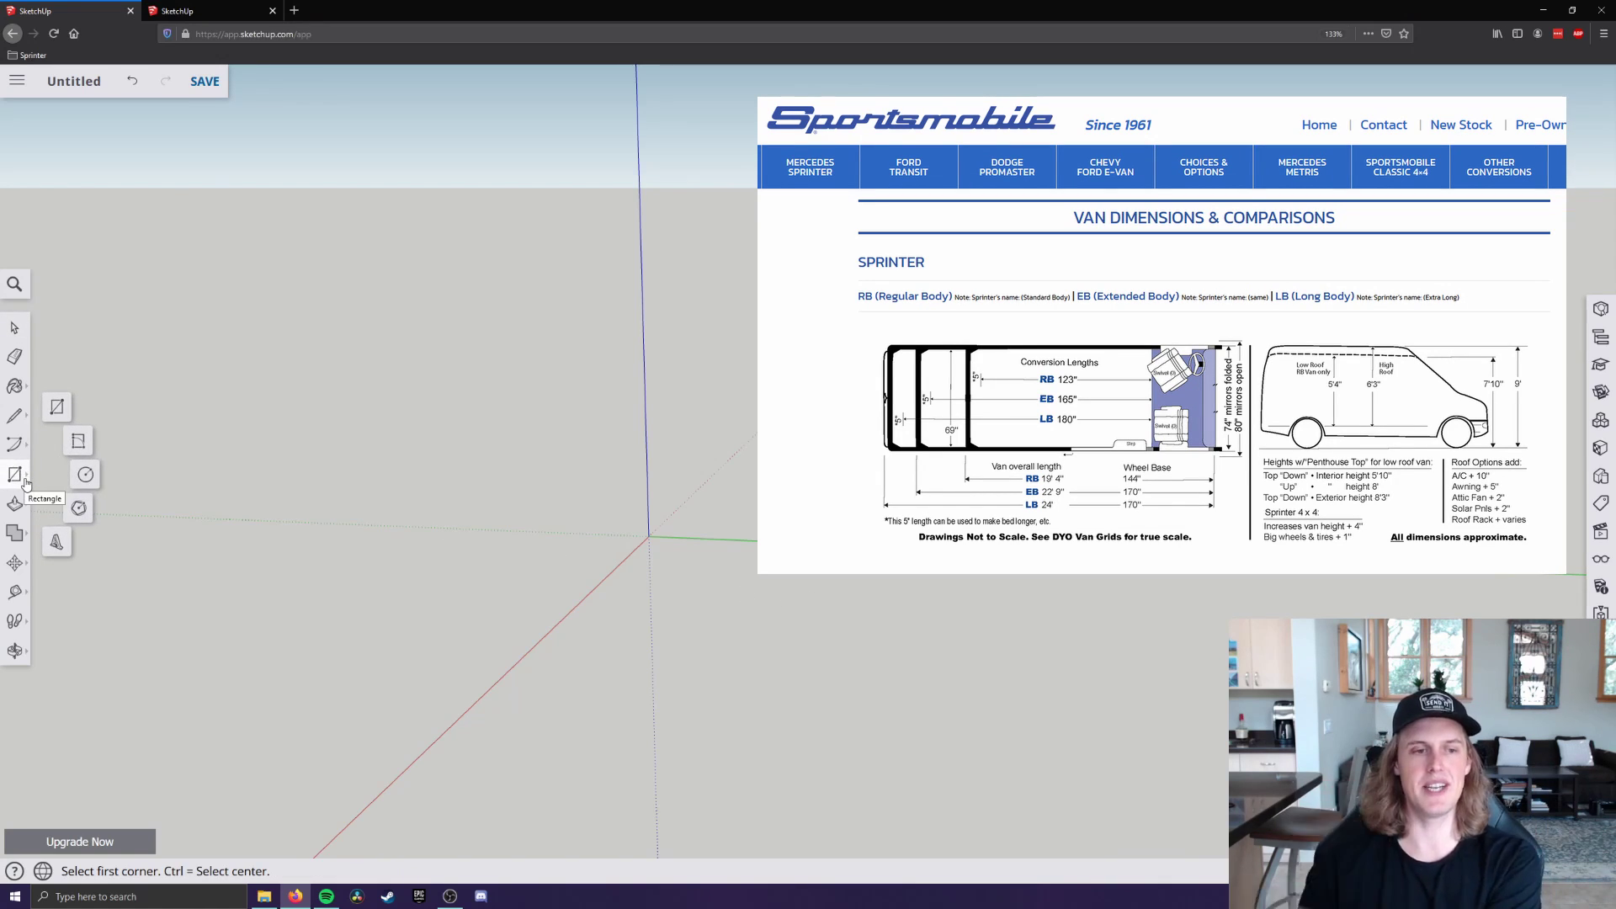
left_click(649, 536)
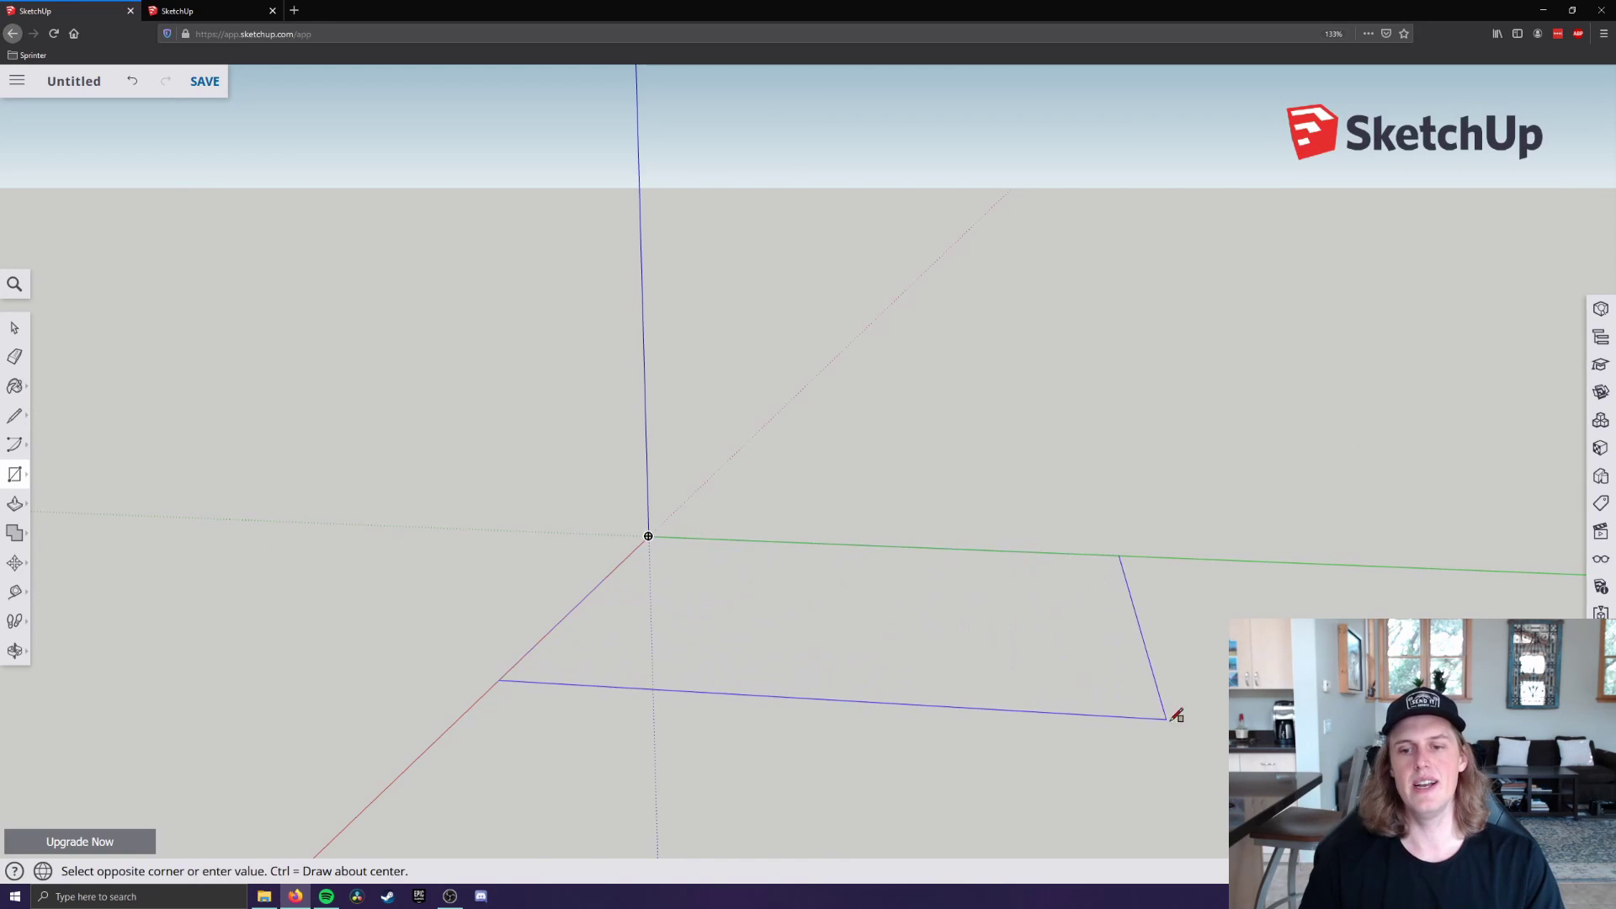
left_click(1205, 722)
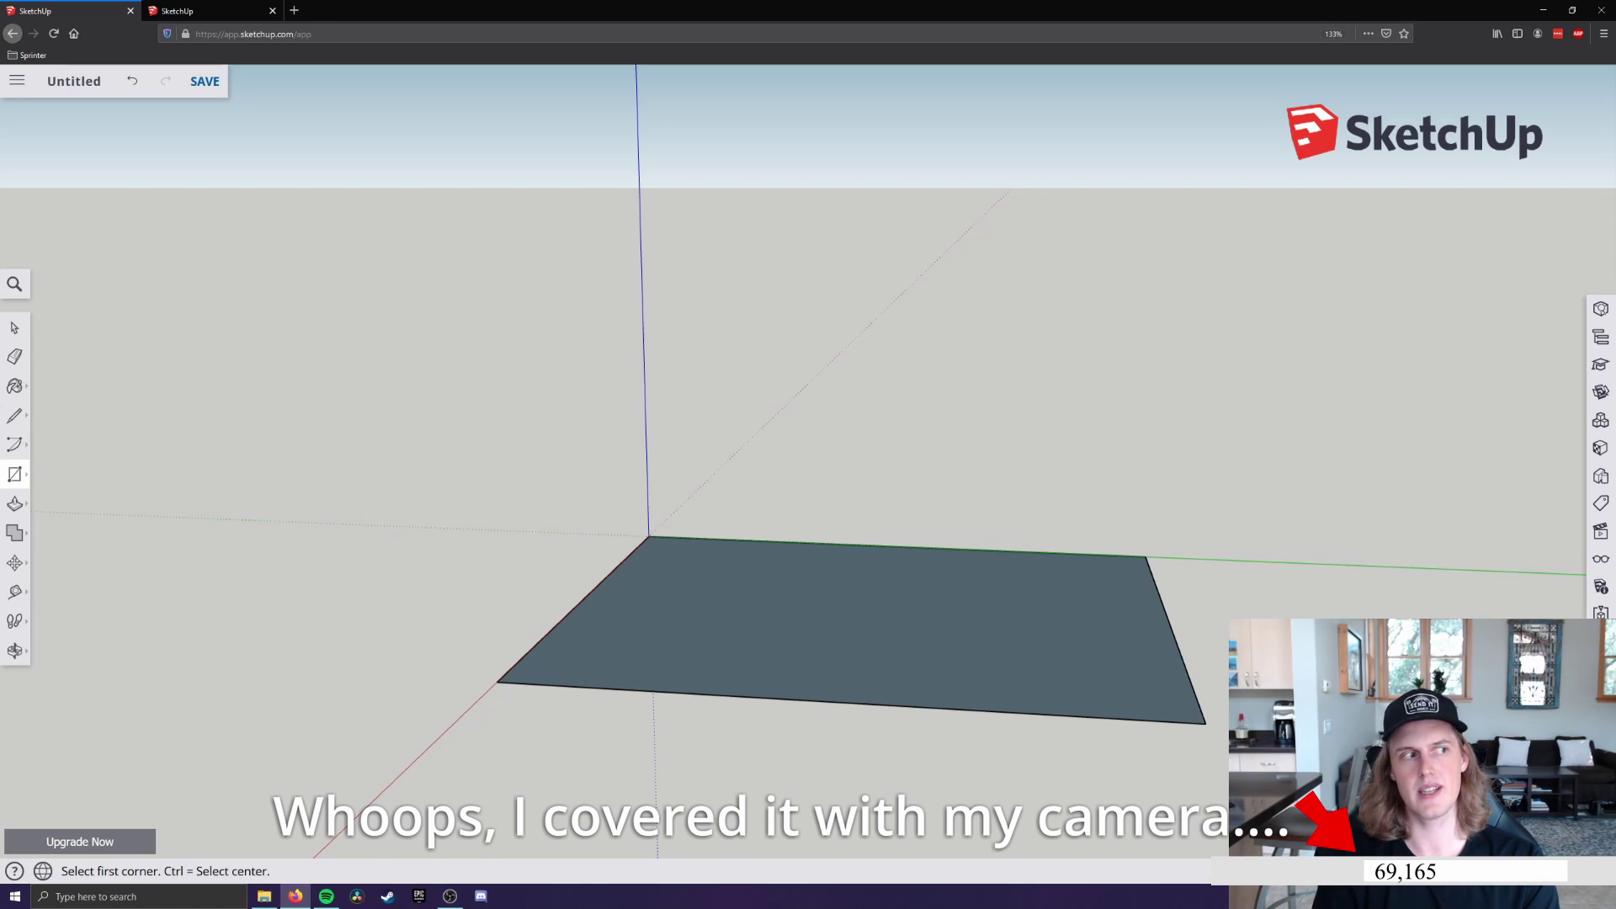
key("Return")
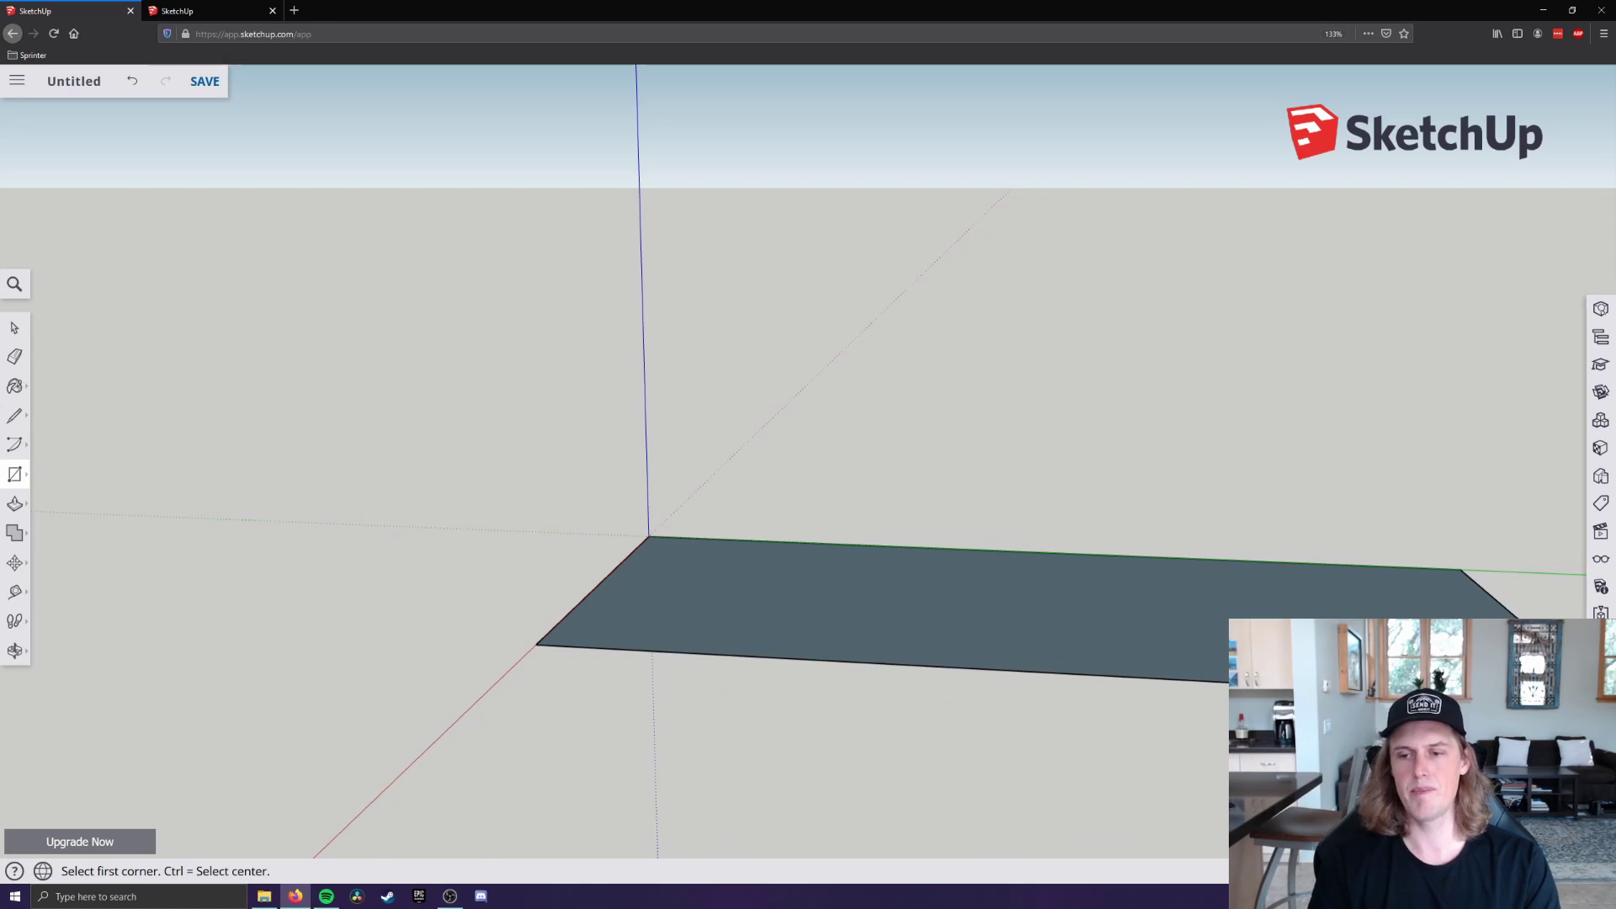
From a level view, move the floor's right end edge 4 inches inward
left_click(14, 650)
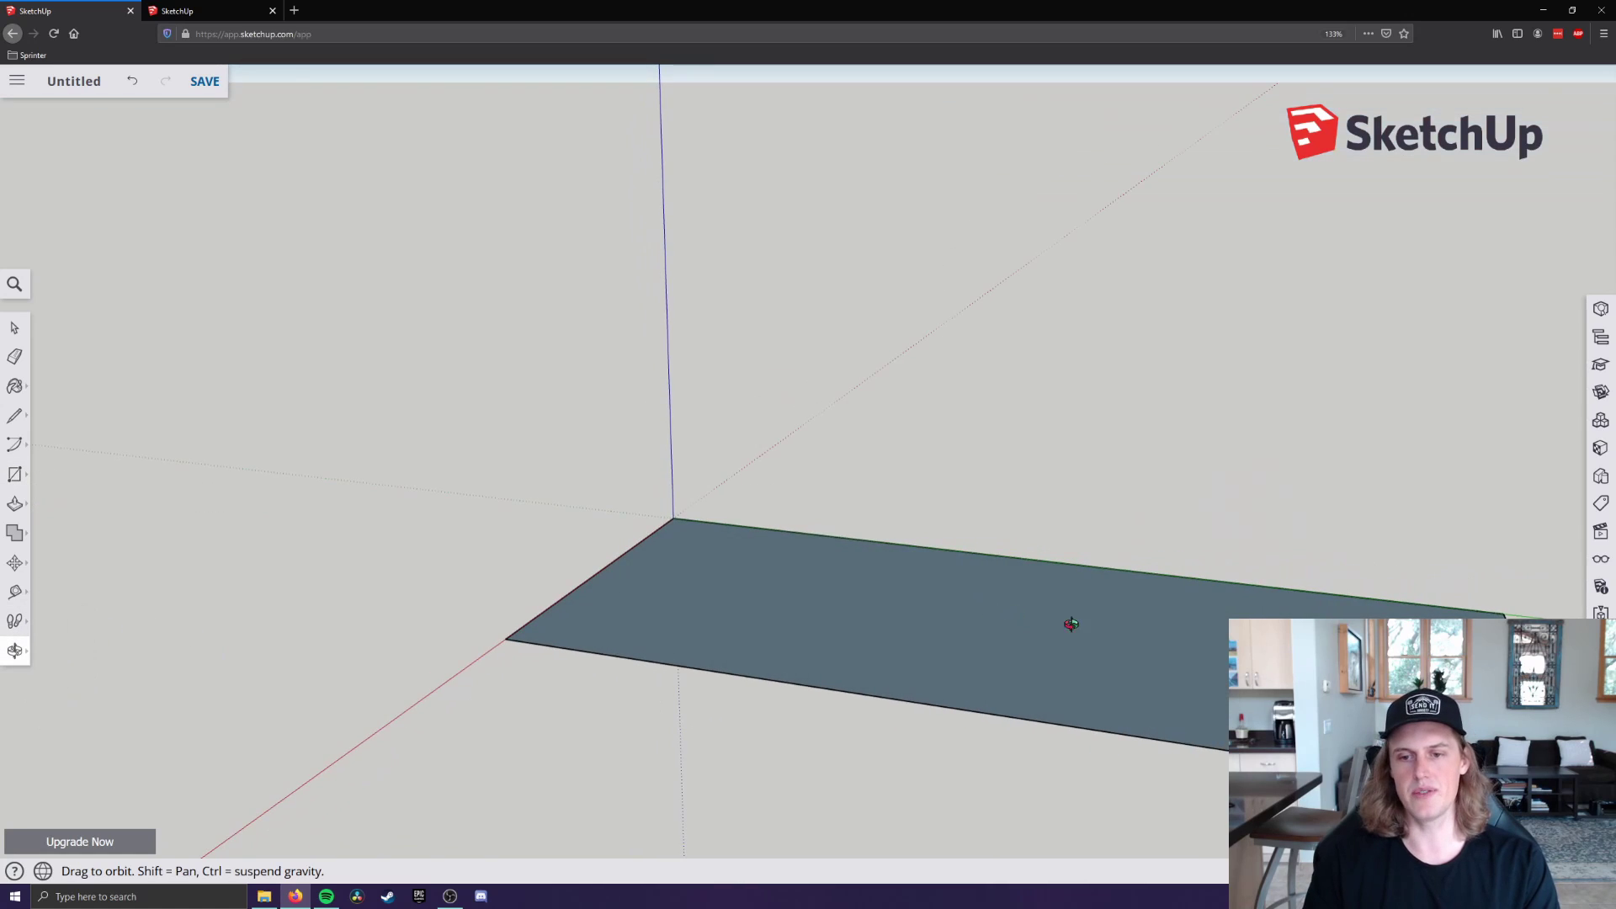
left_click_drag(1089, 627, 1119, 690)
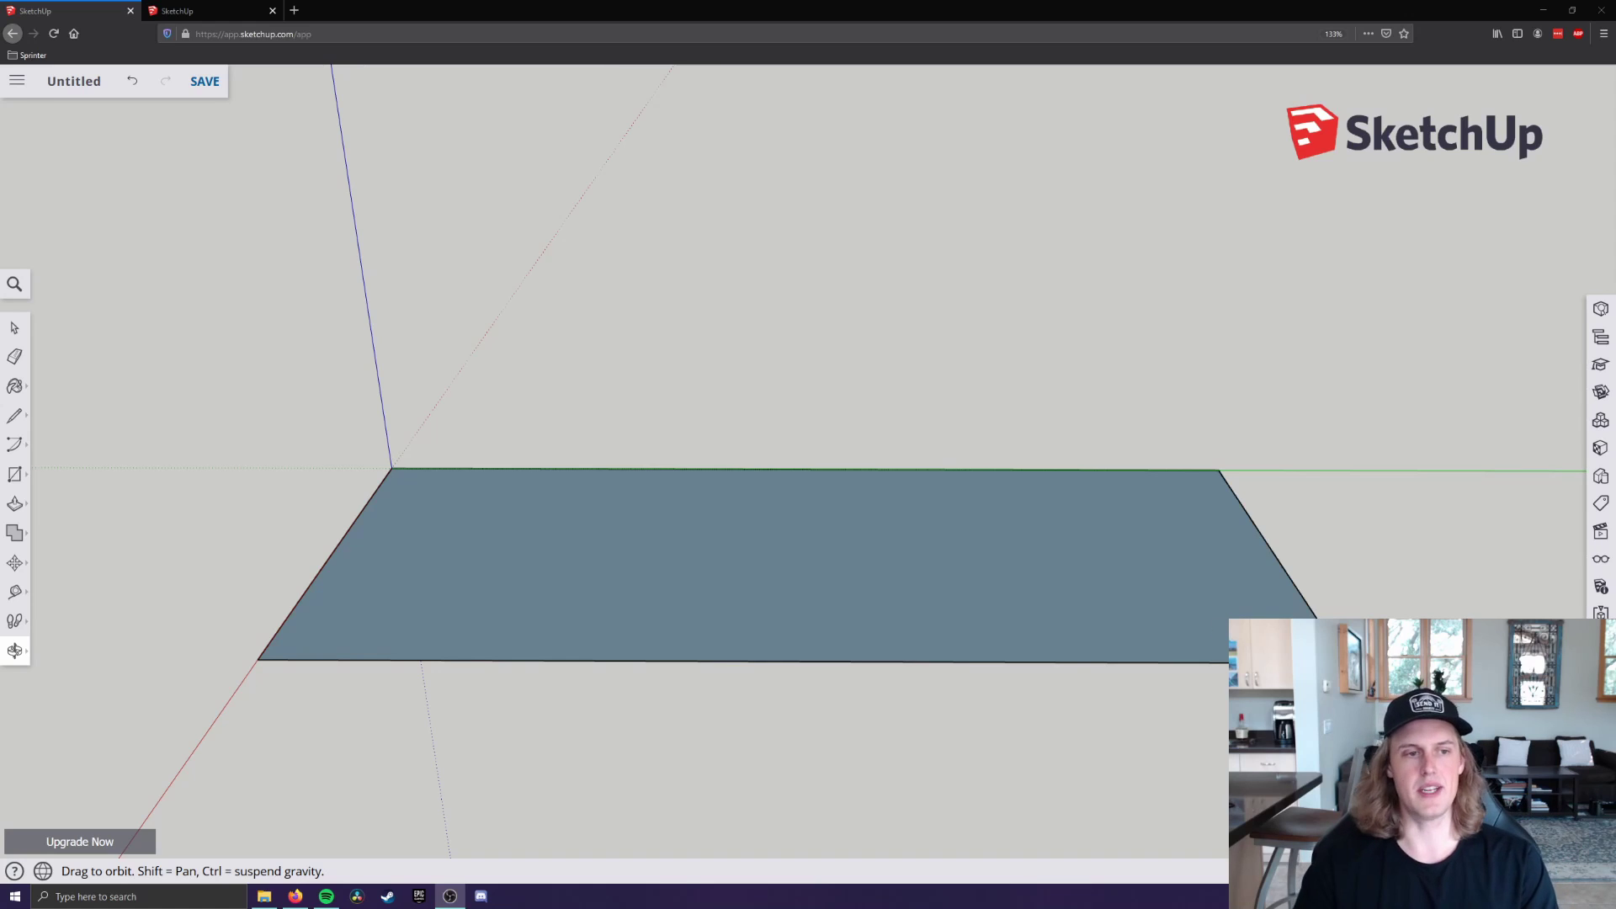
left_click(14, 563)
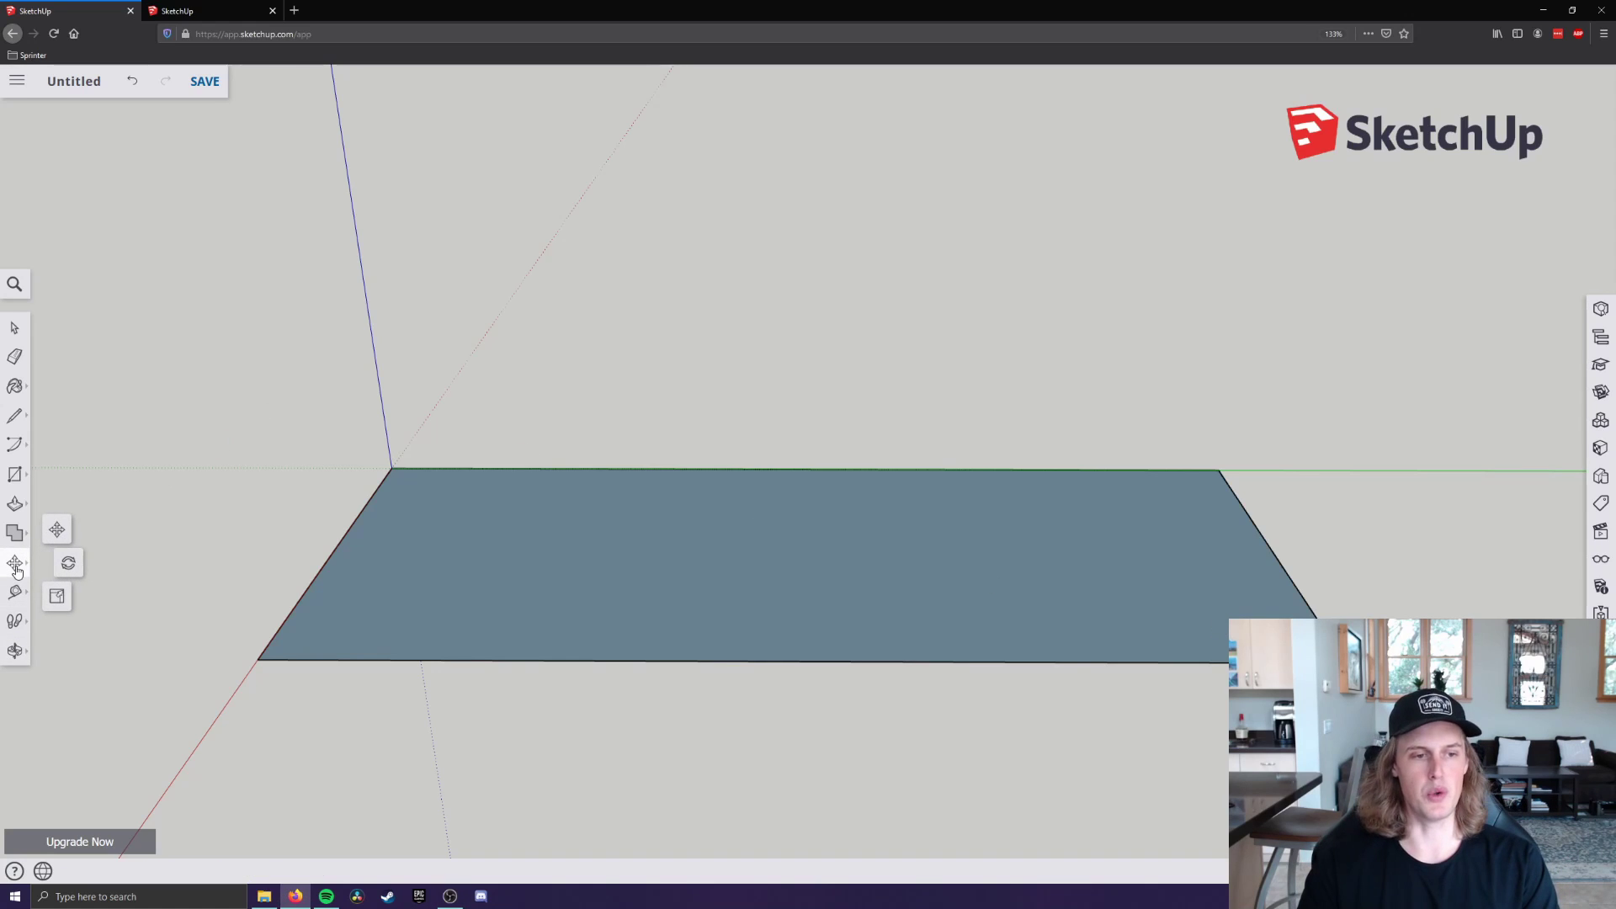
left_click(16, 329)
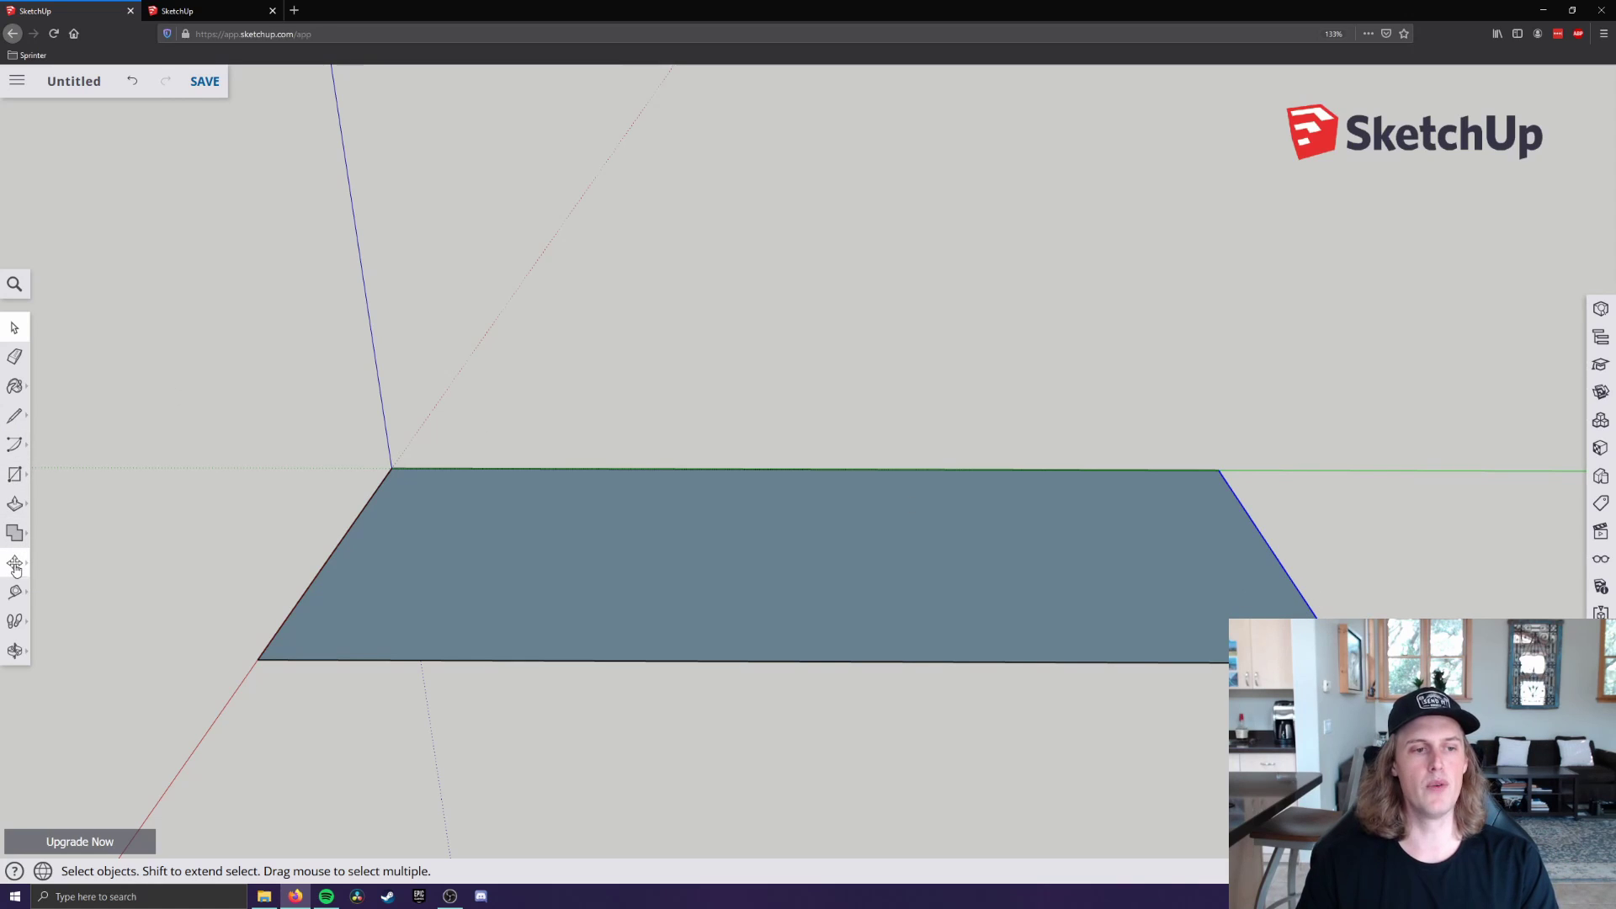
left_click(15, 565)
left_click(1315, 612)
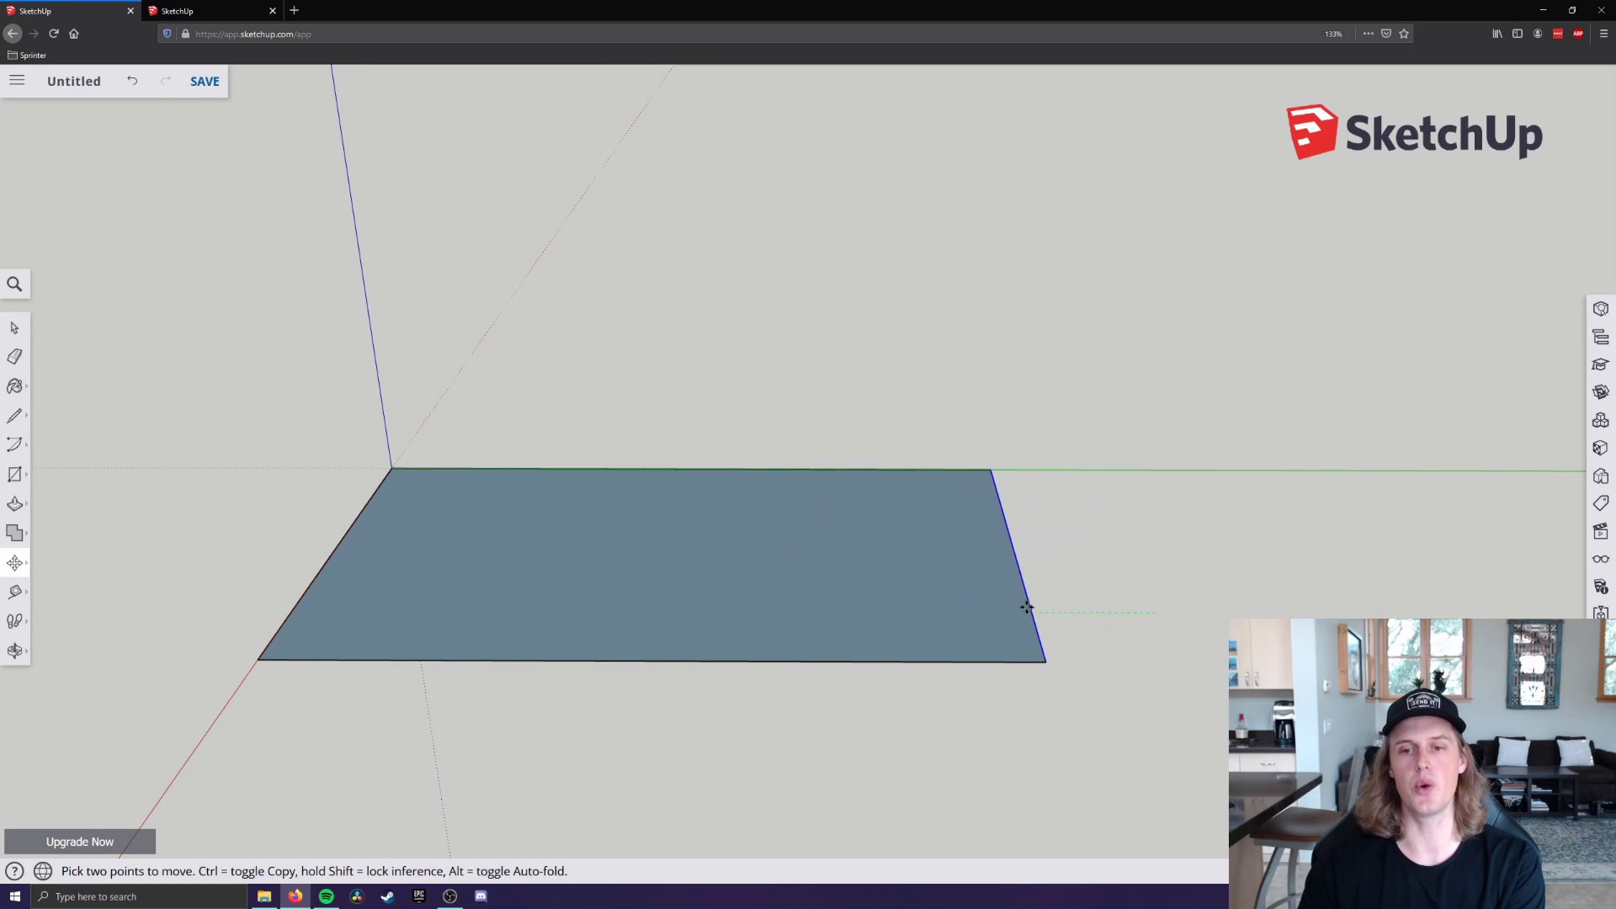
left_click(1100, 599)
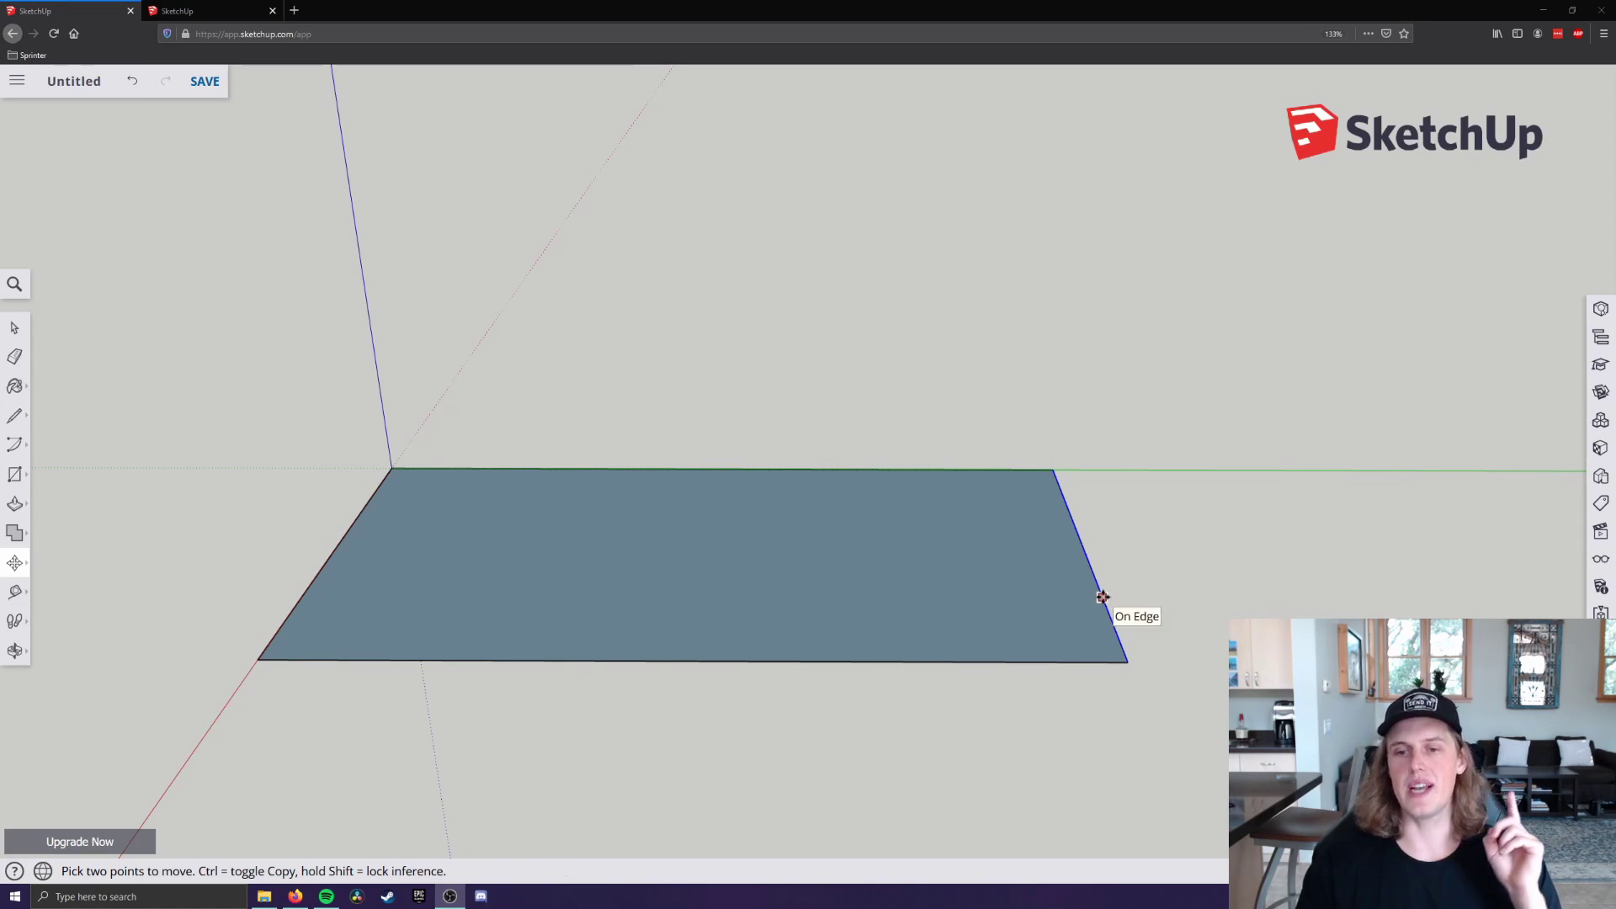
left_click(1103, 597)
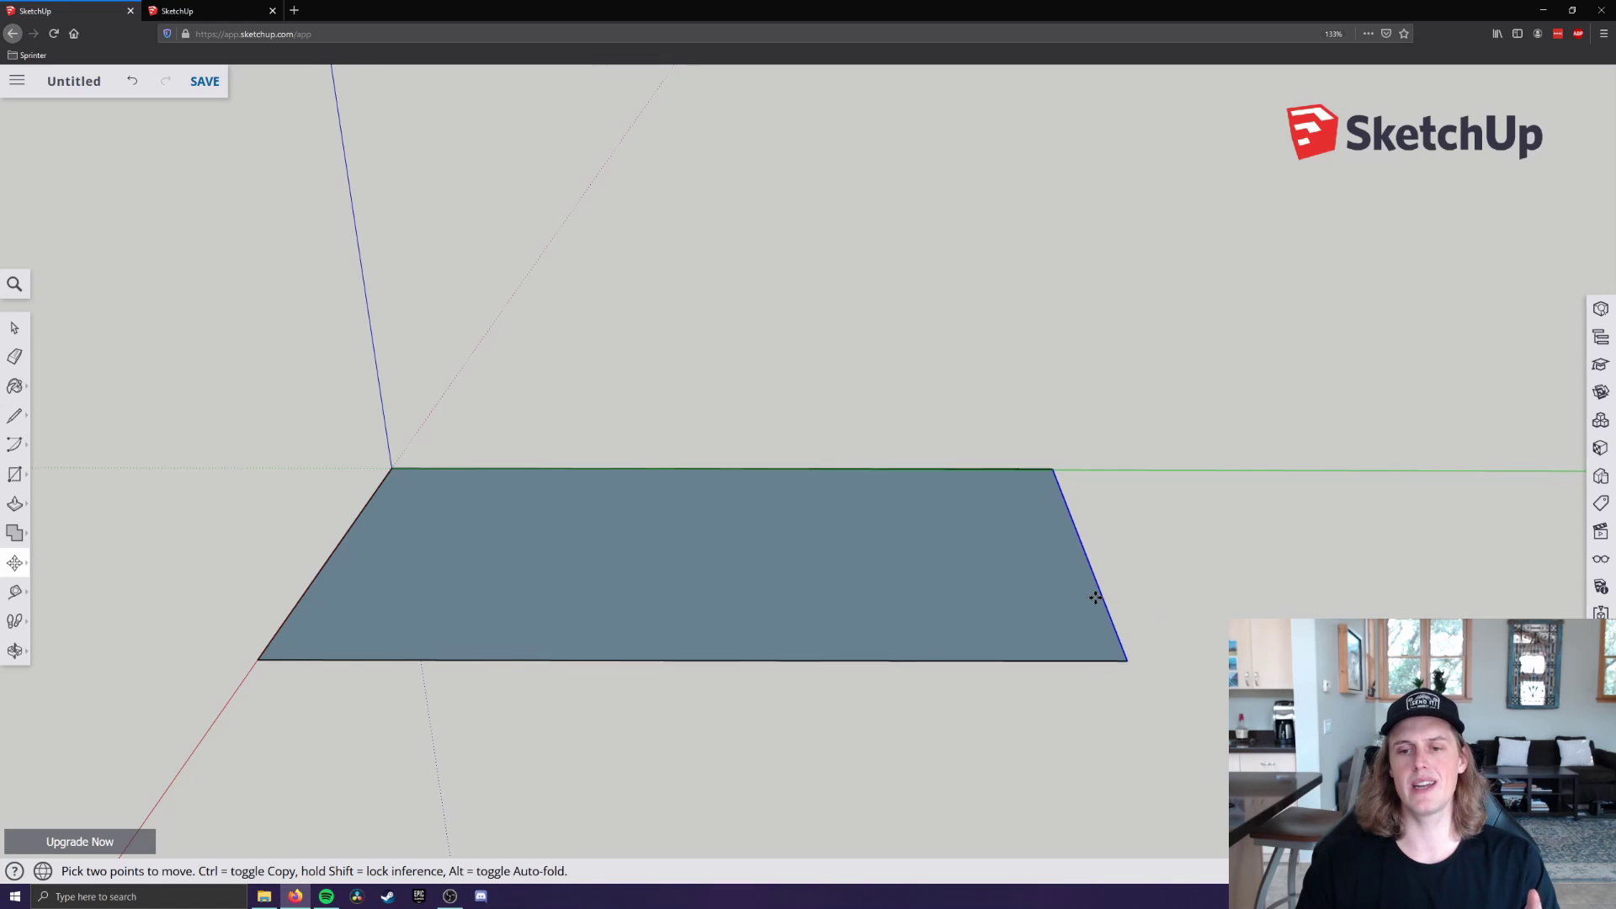
type("4")
key("Return")
key("space")
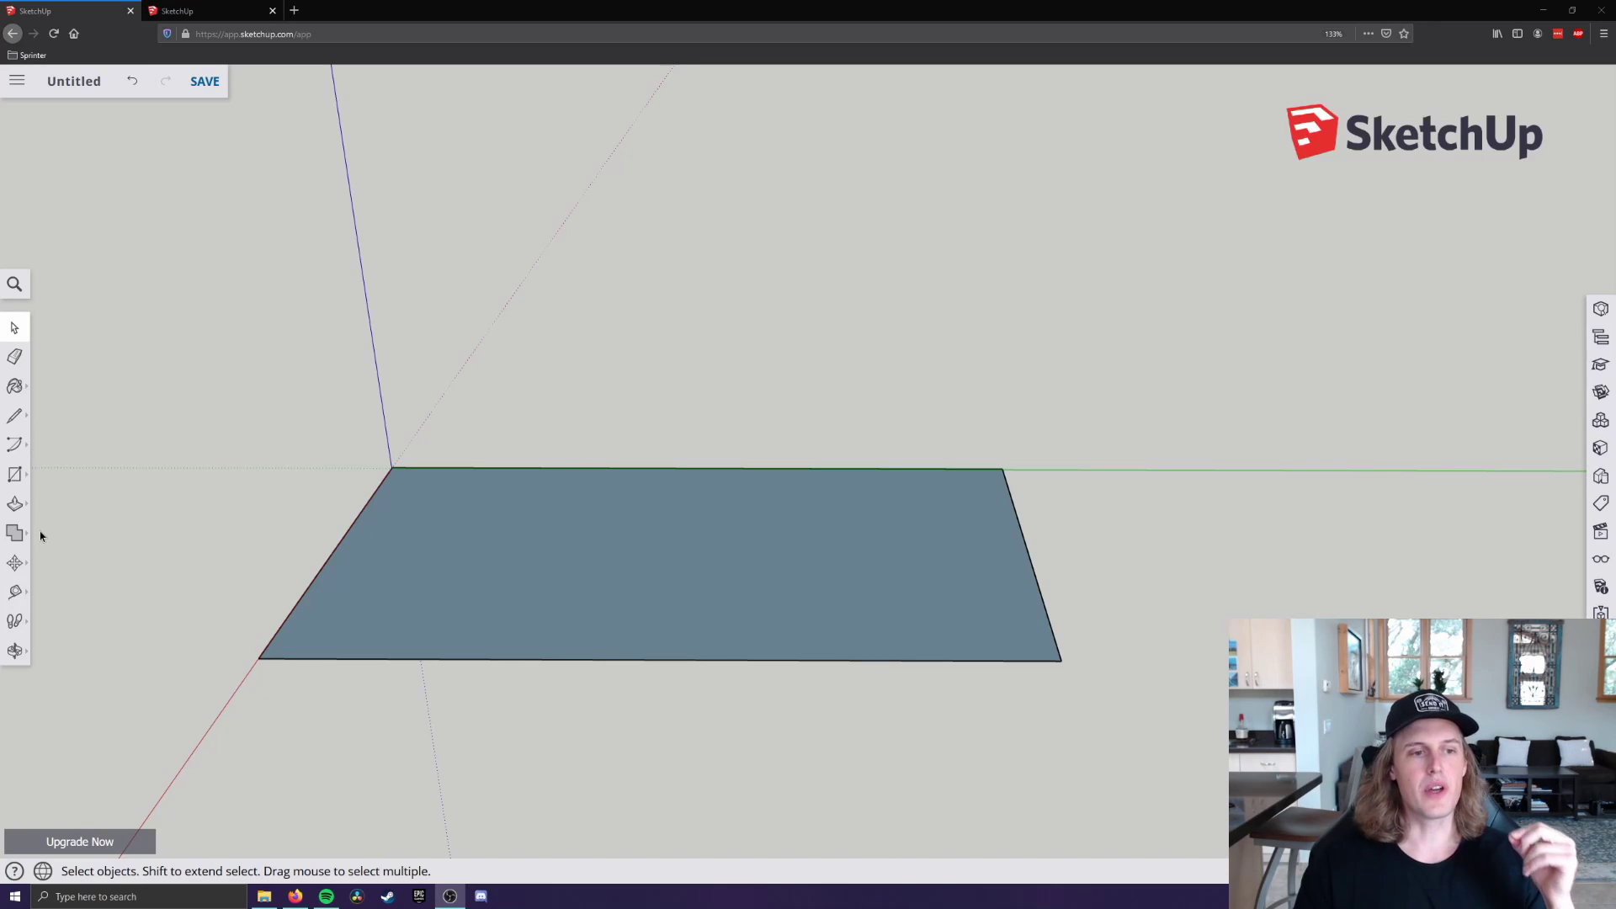
Move the floor face sideways exactly 5 inches off the axis origin
left_click(471, 572)
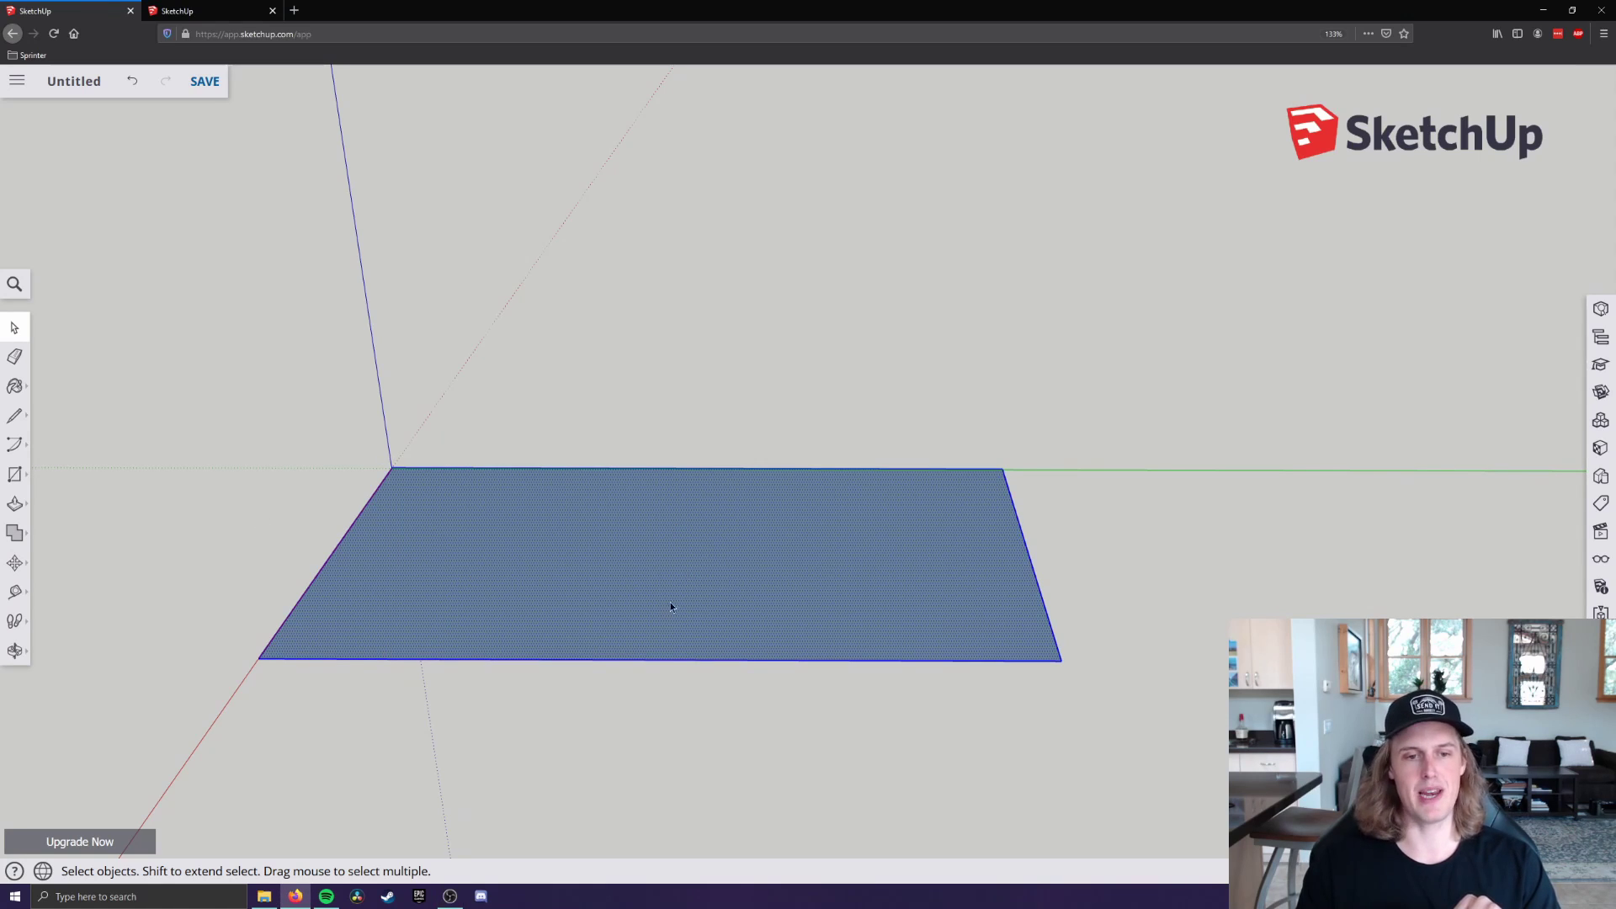
left_click(14, 562)
left_click(513, 550)
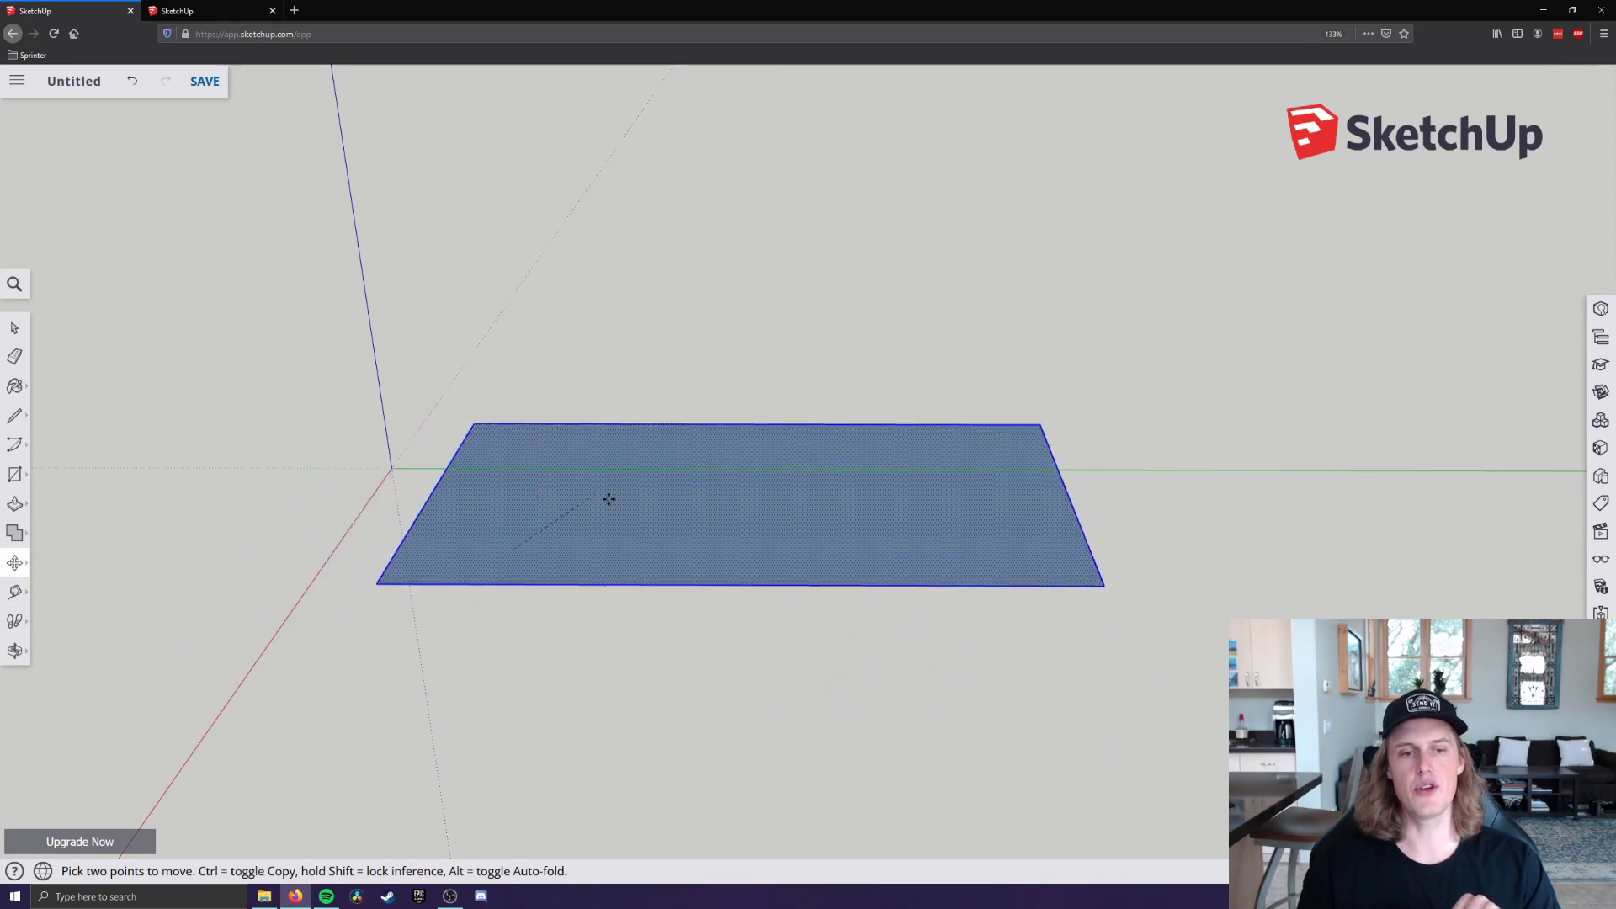
key("space")
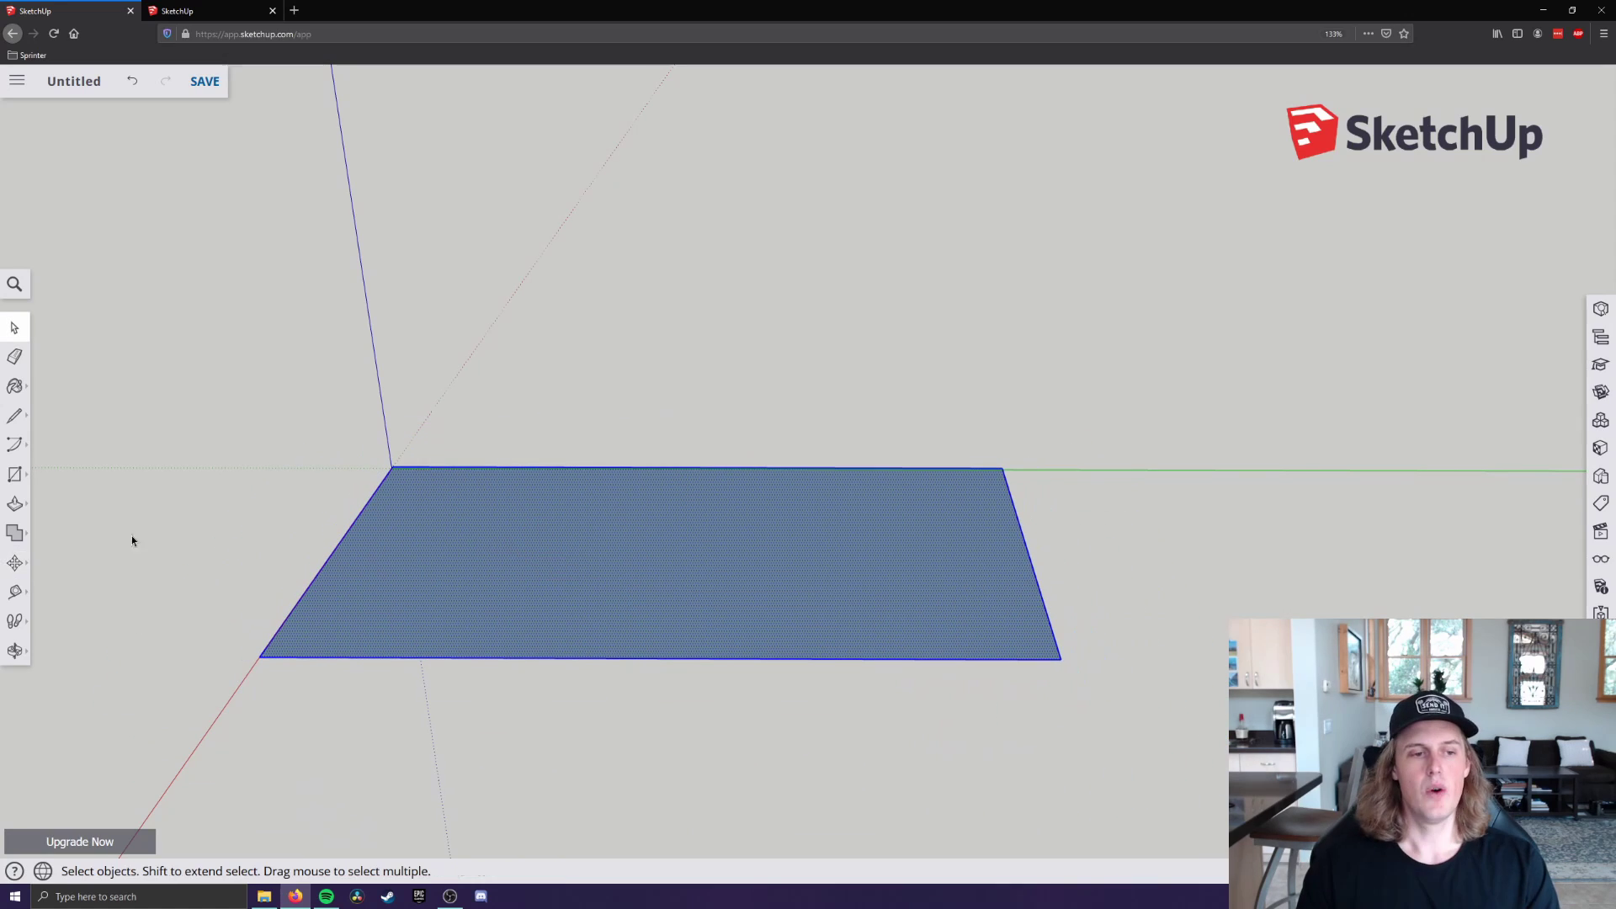
left_click(14, 562)
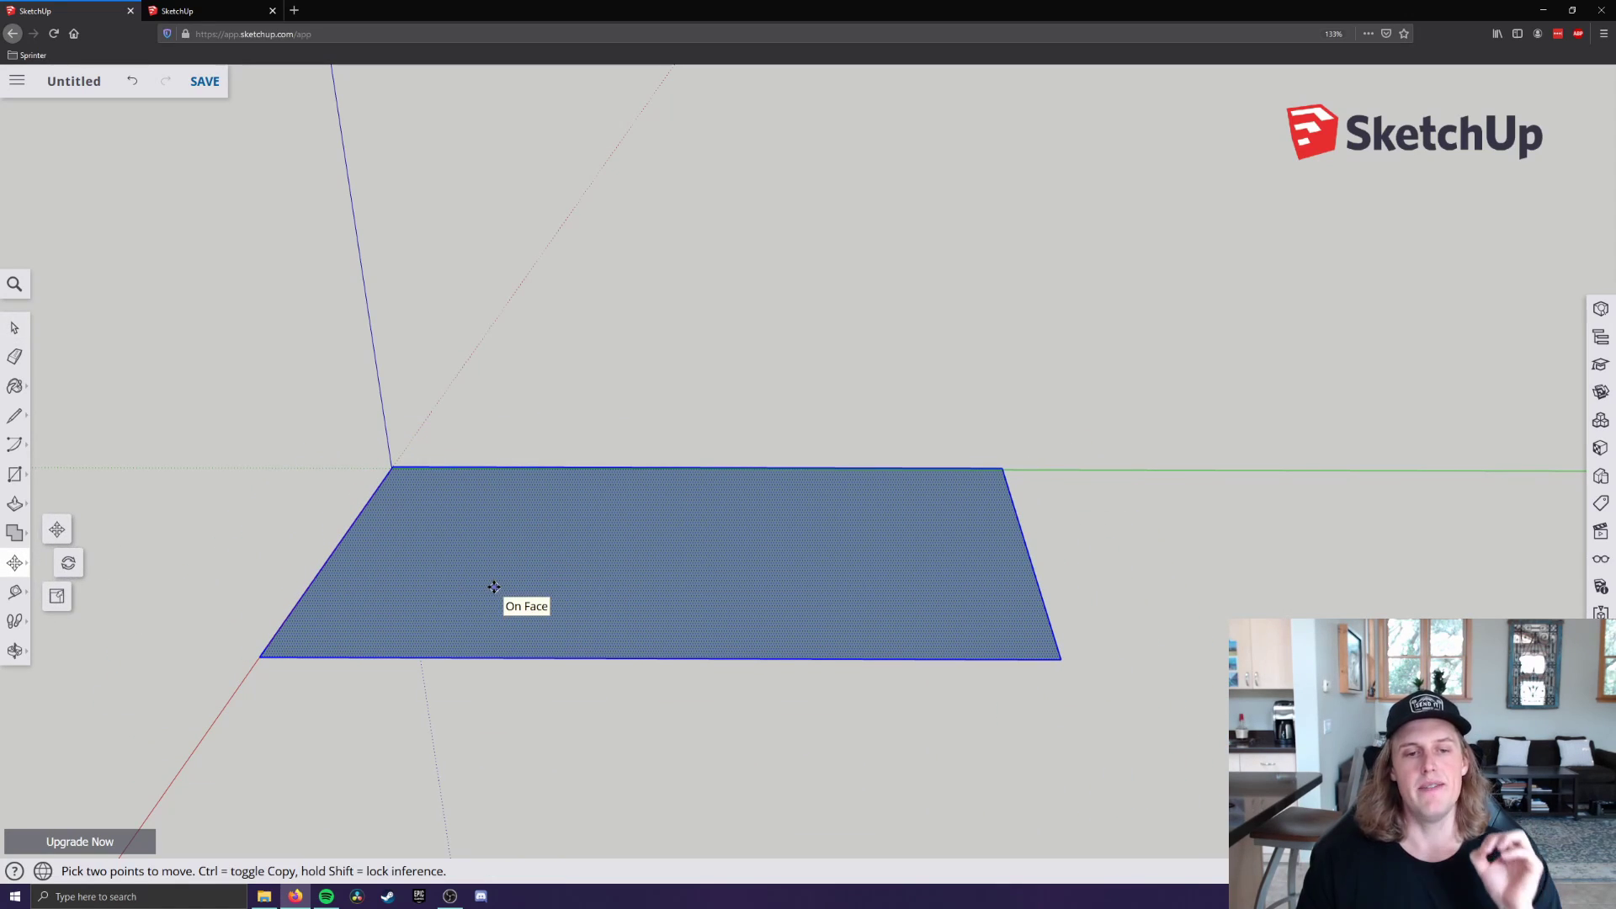
left_click(495, 587)
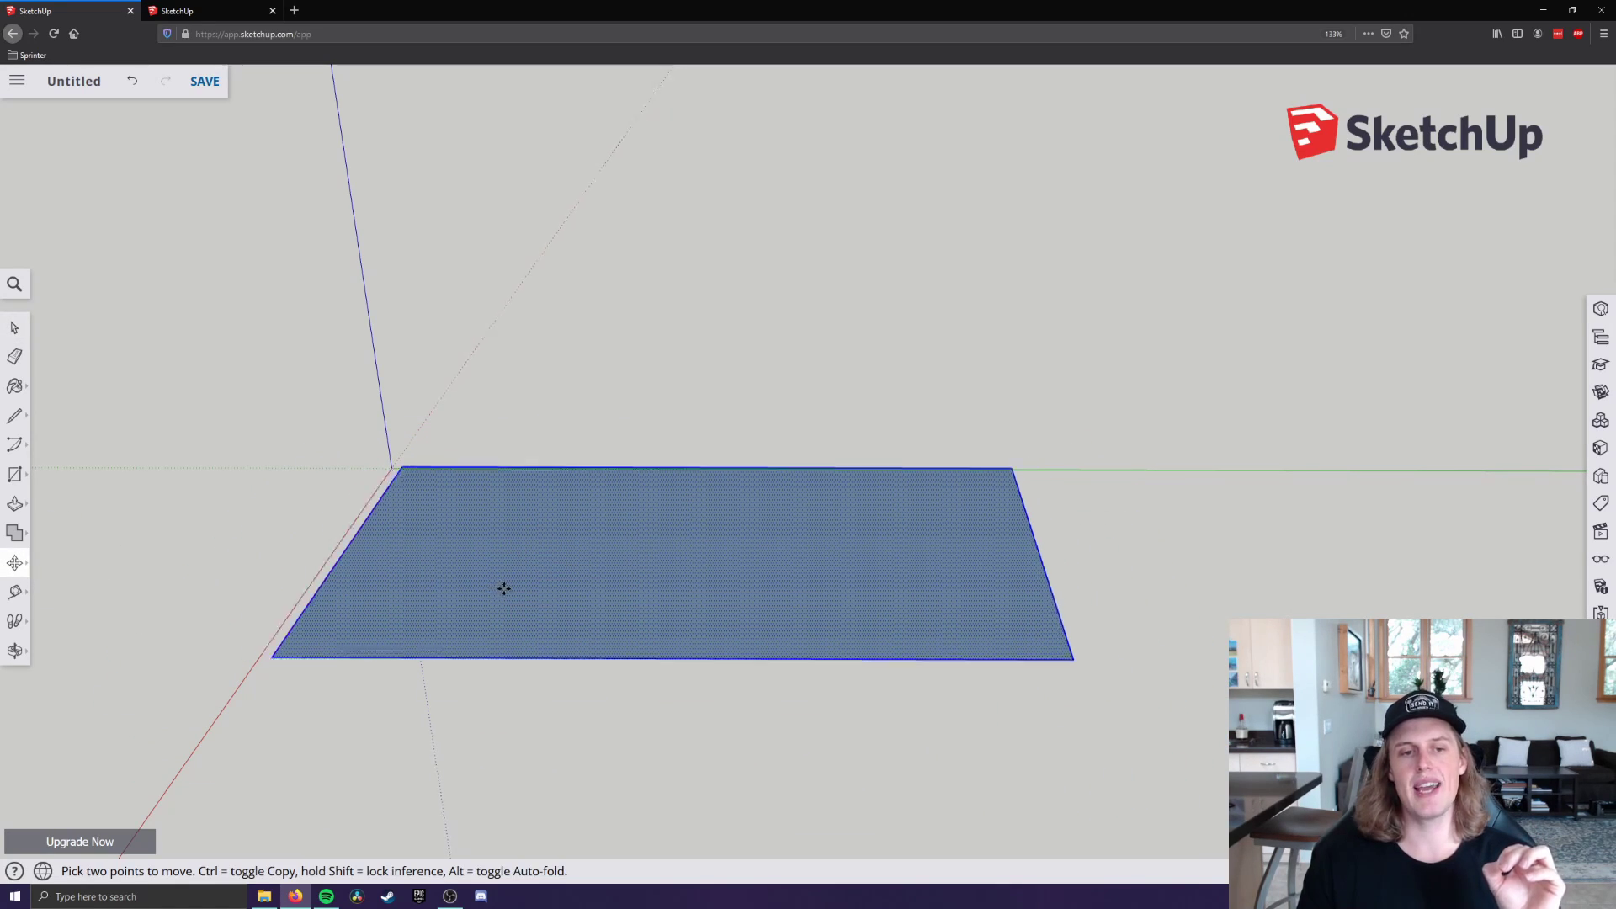
left_click(514, 591)
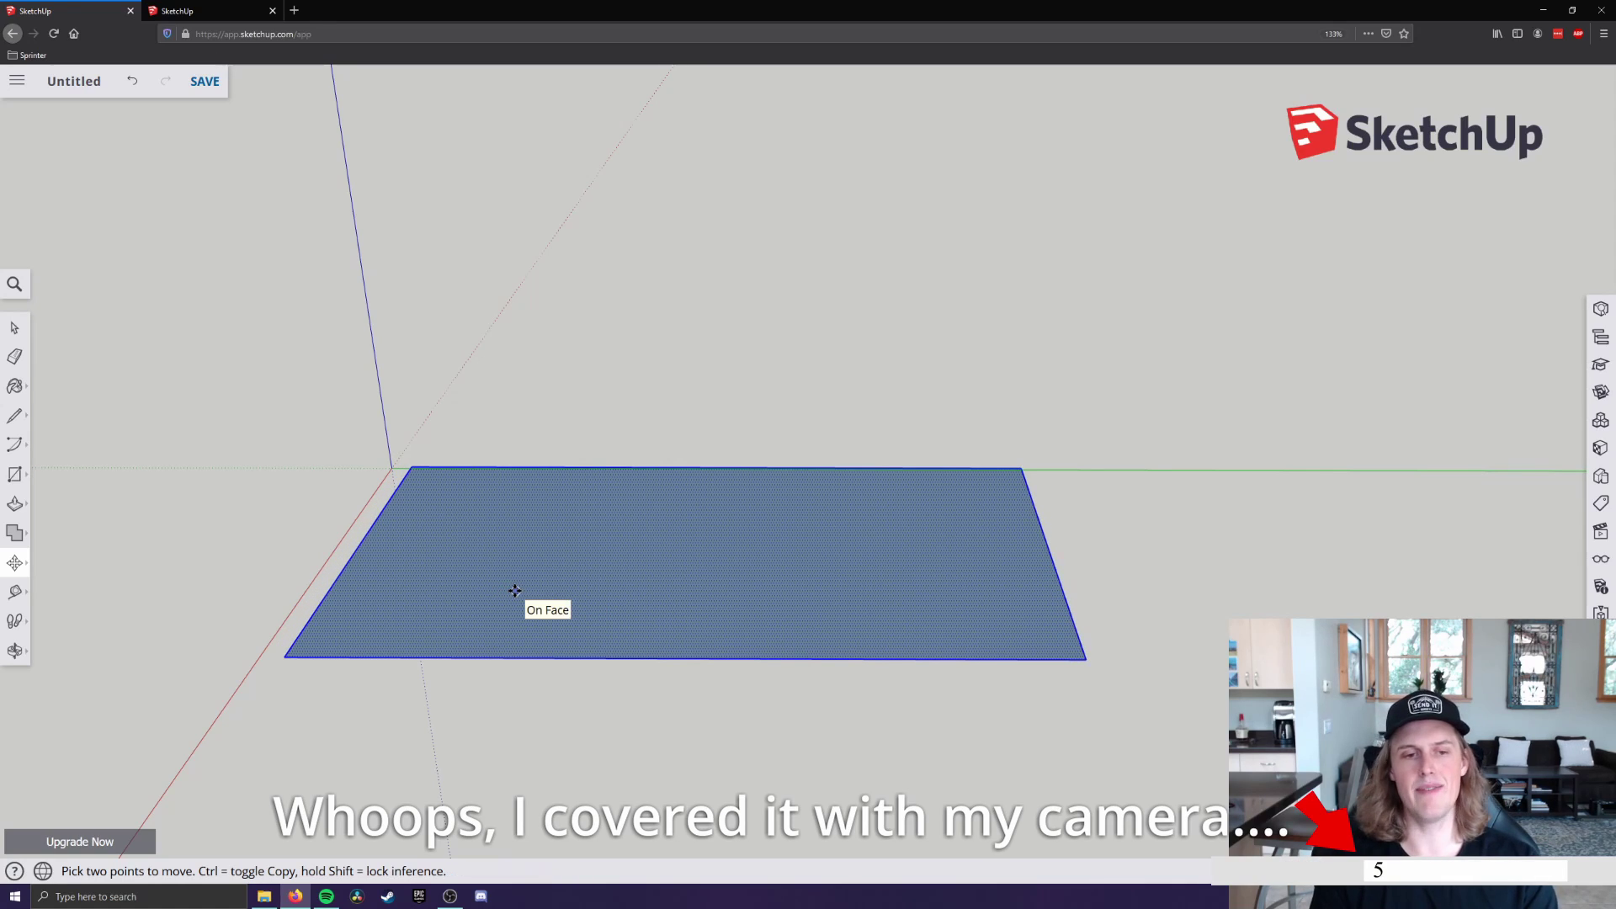
type("5")
key("Return")
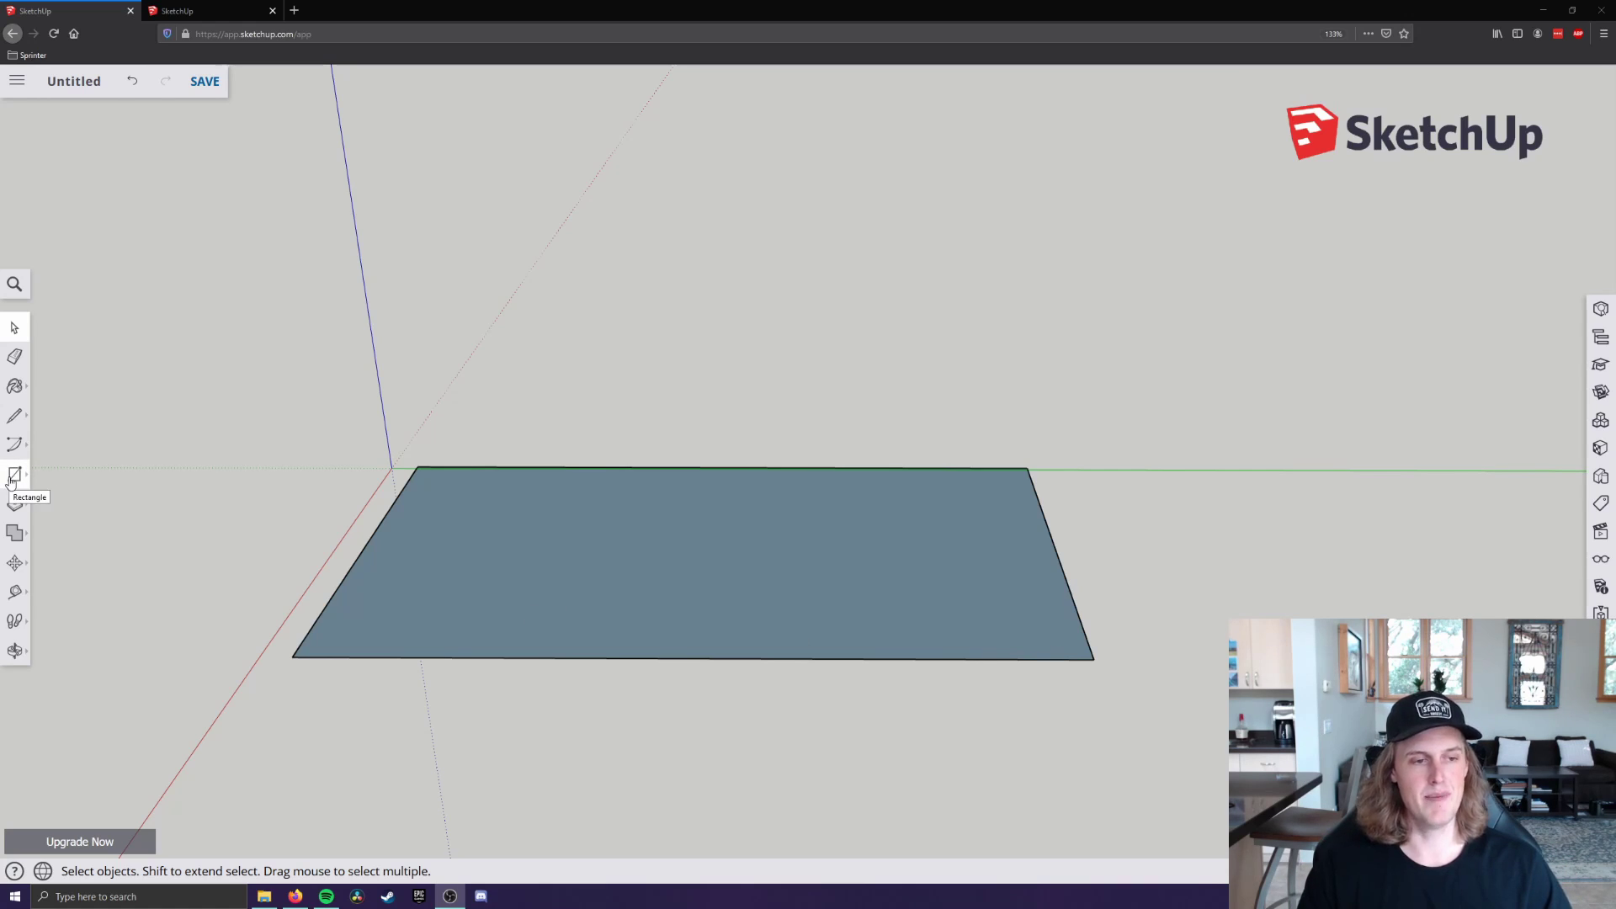
Draw a small rectangle at the floor's back edge and pull it up into a tall box
left_click(13, 477)
left_click(589, 468)
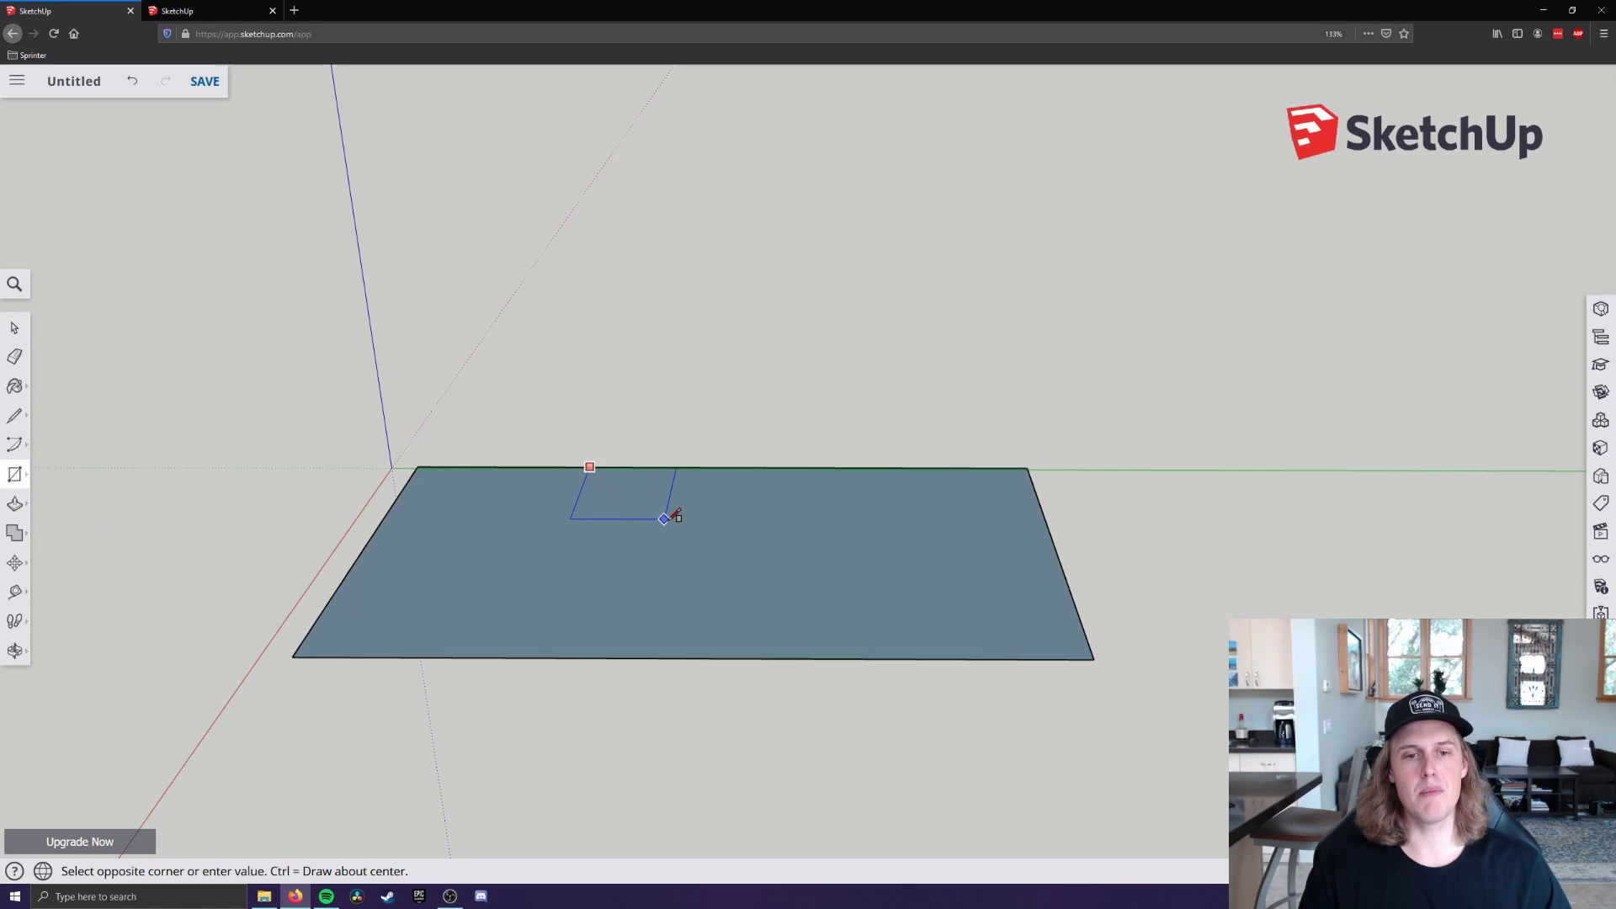
left_click(754, 529)
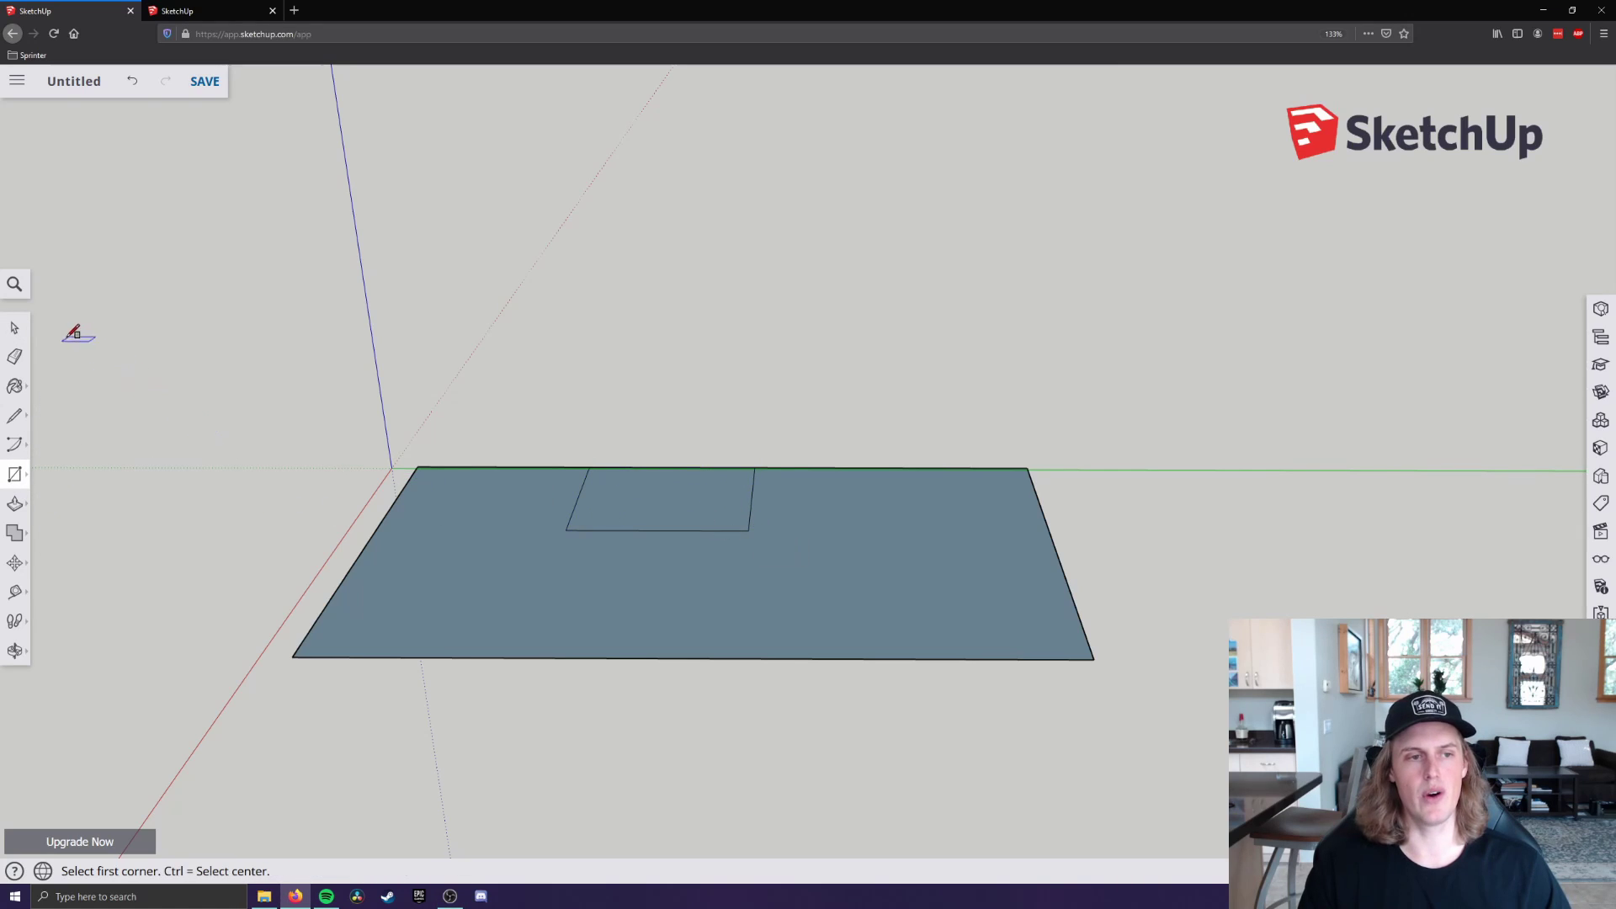
left_click(14, 327)
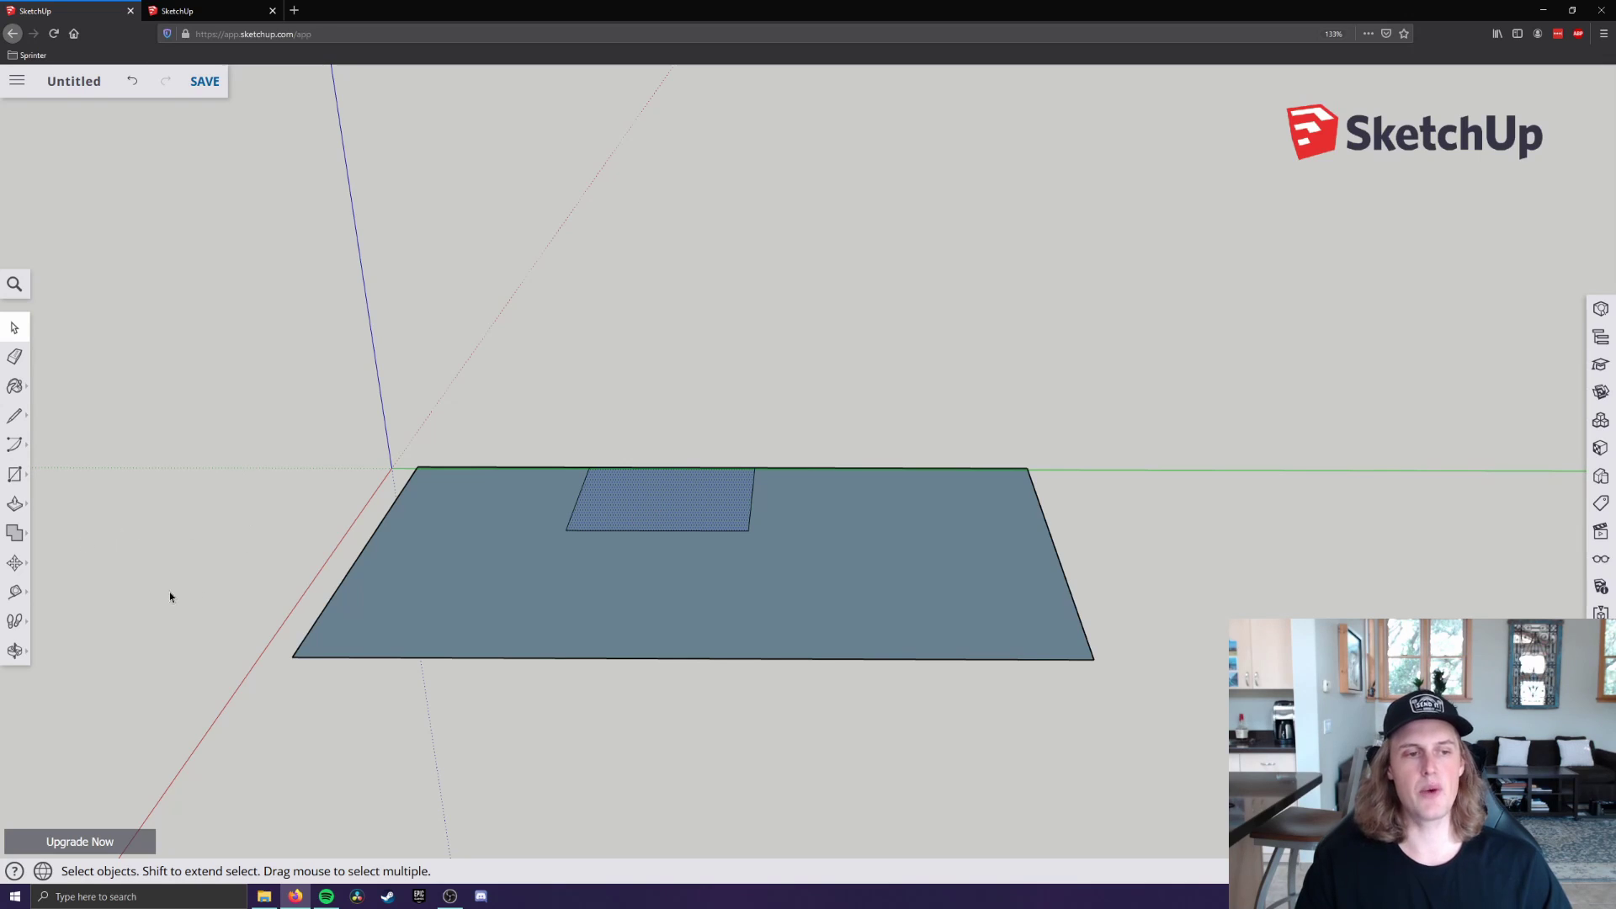
left_click(14, 504)
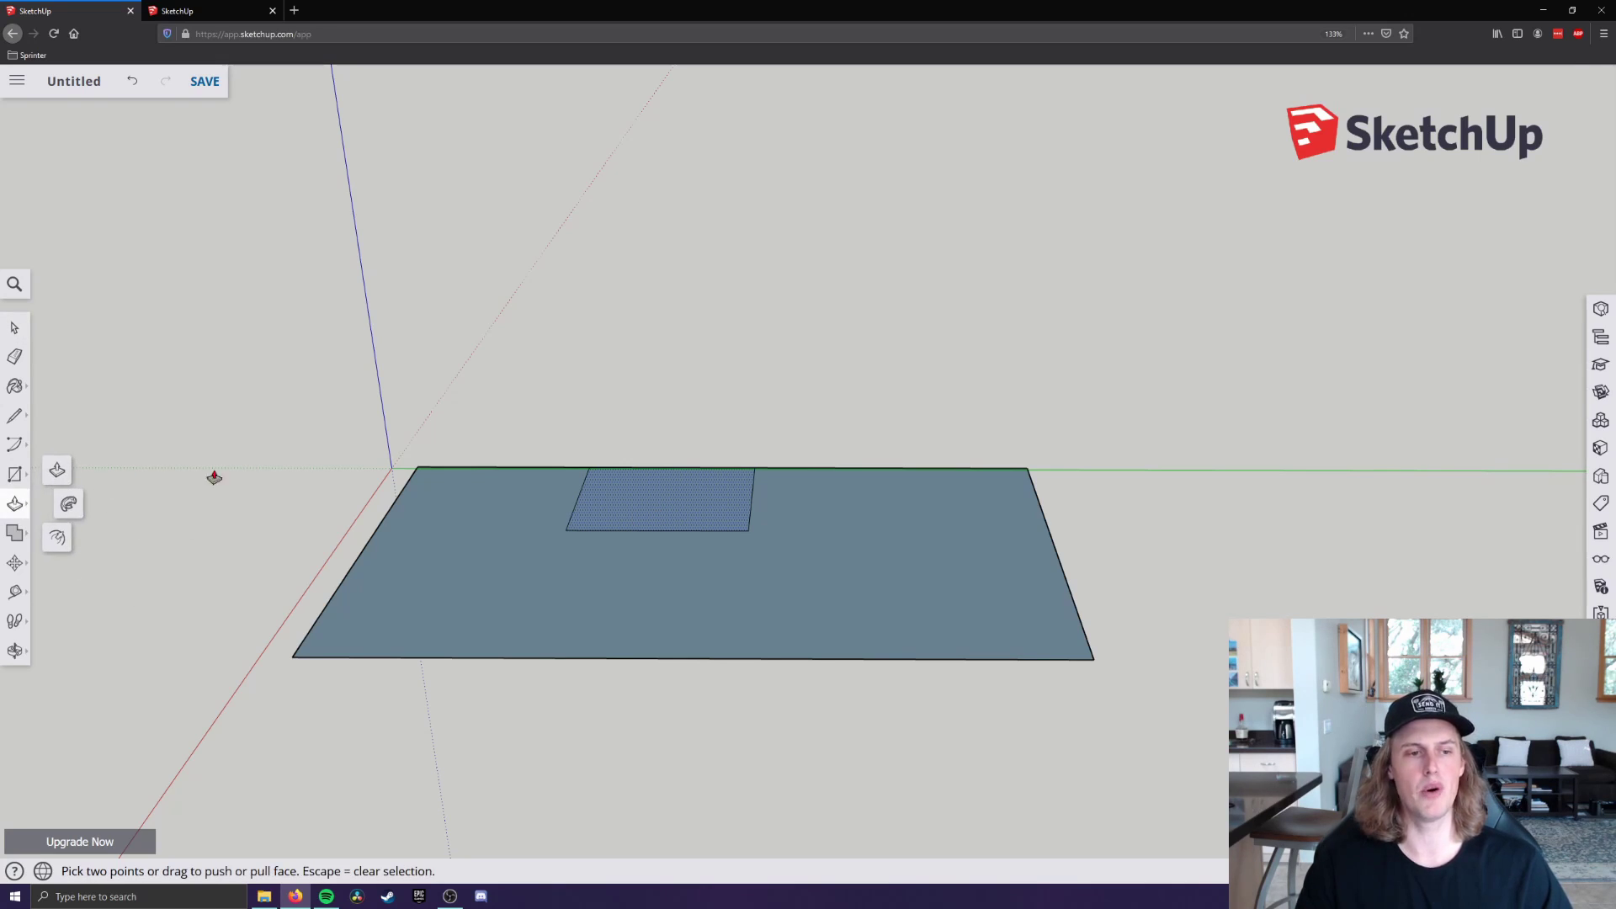
left_click(663, 508)
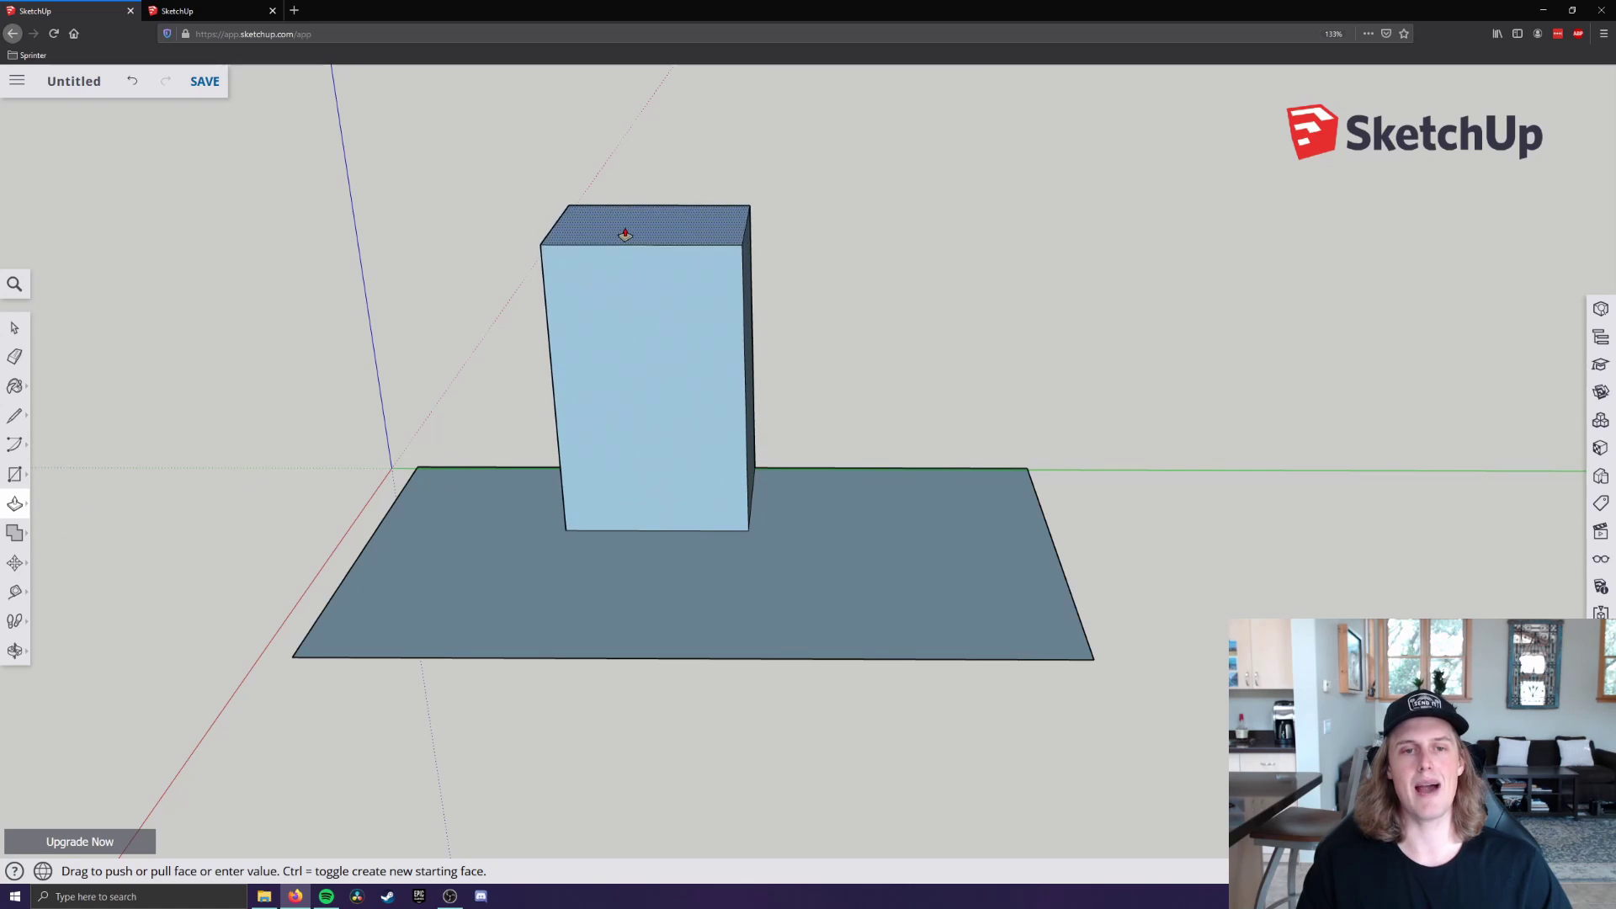
left_click(621, 206)
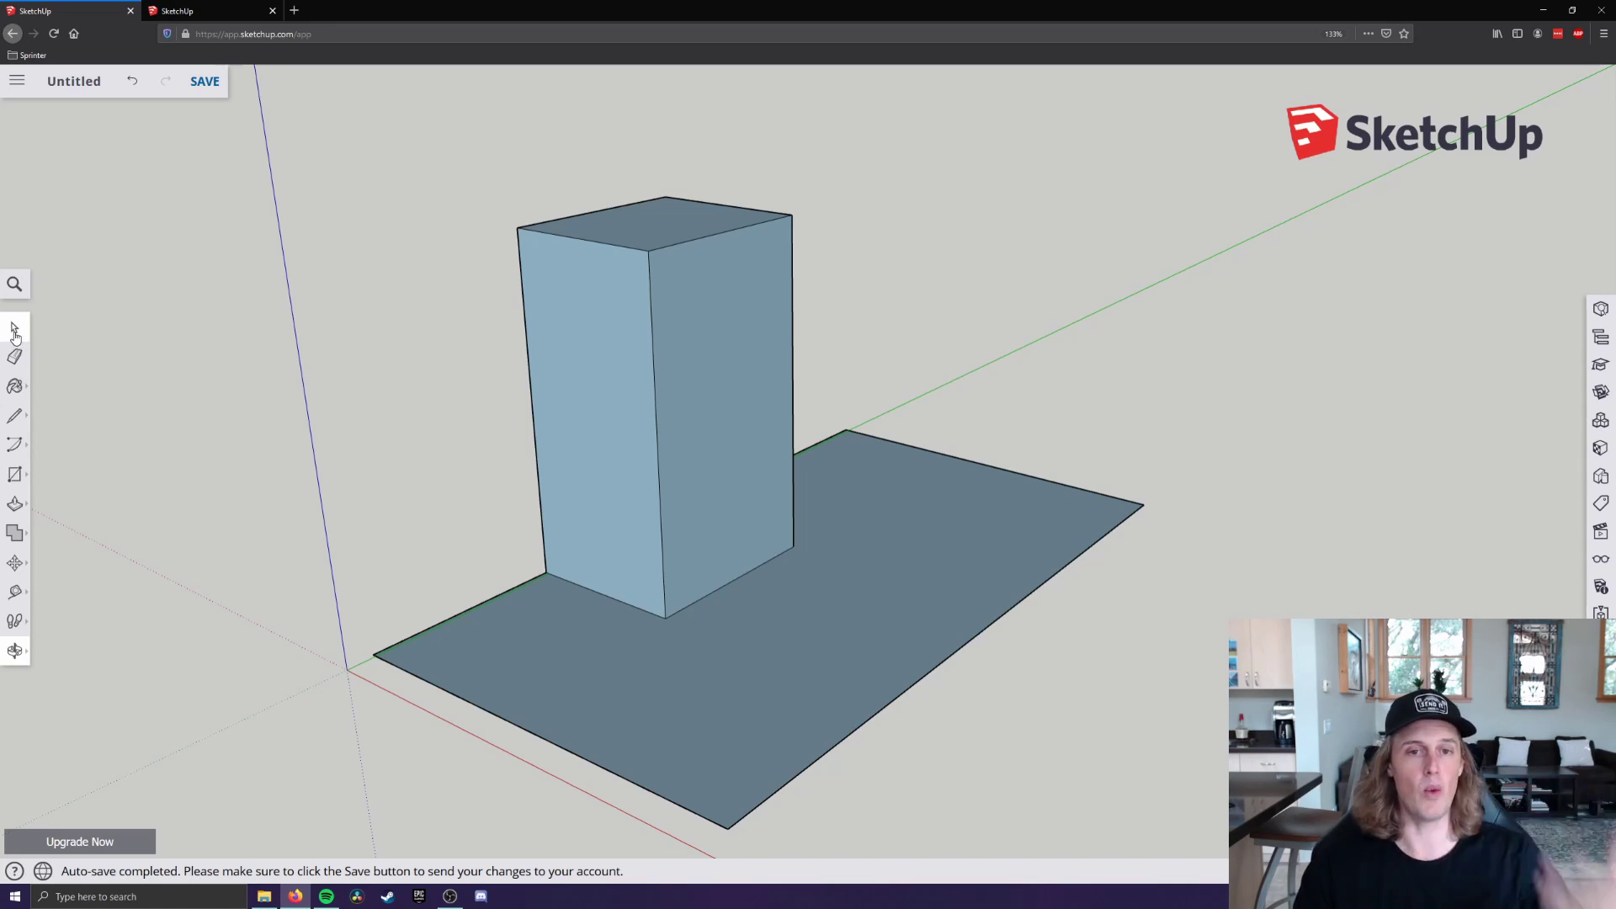
left_click(14, 331)
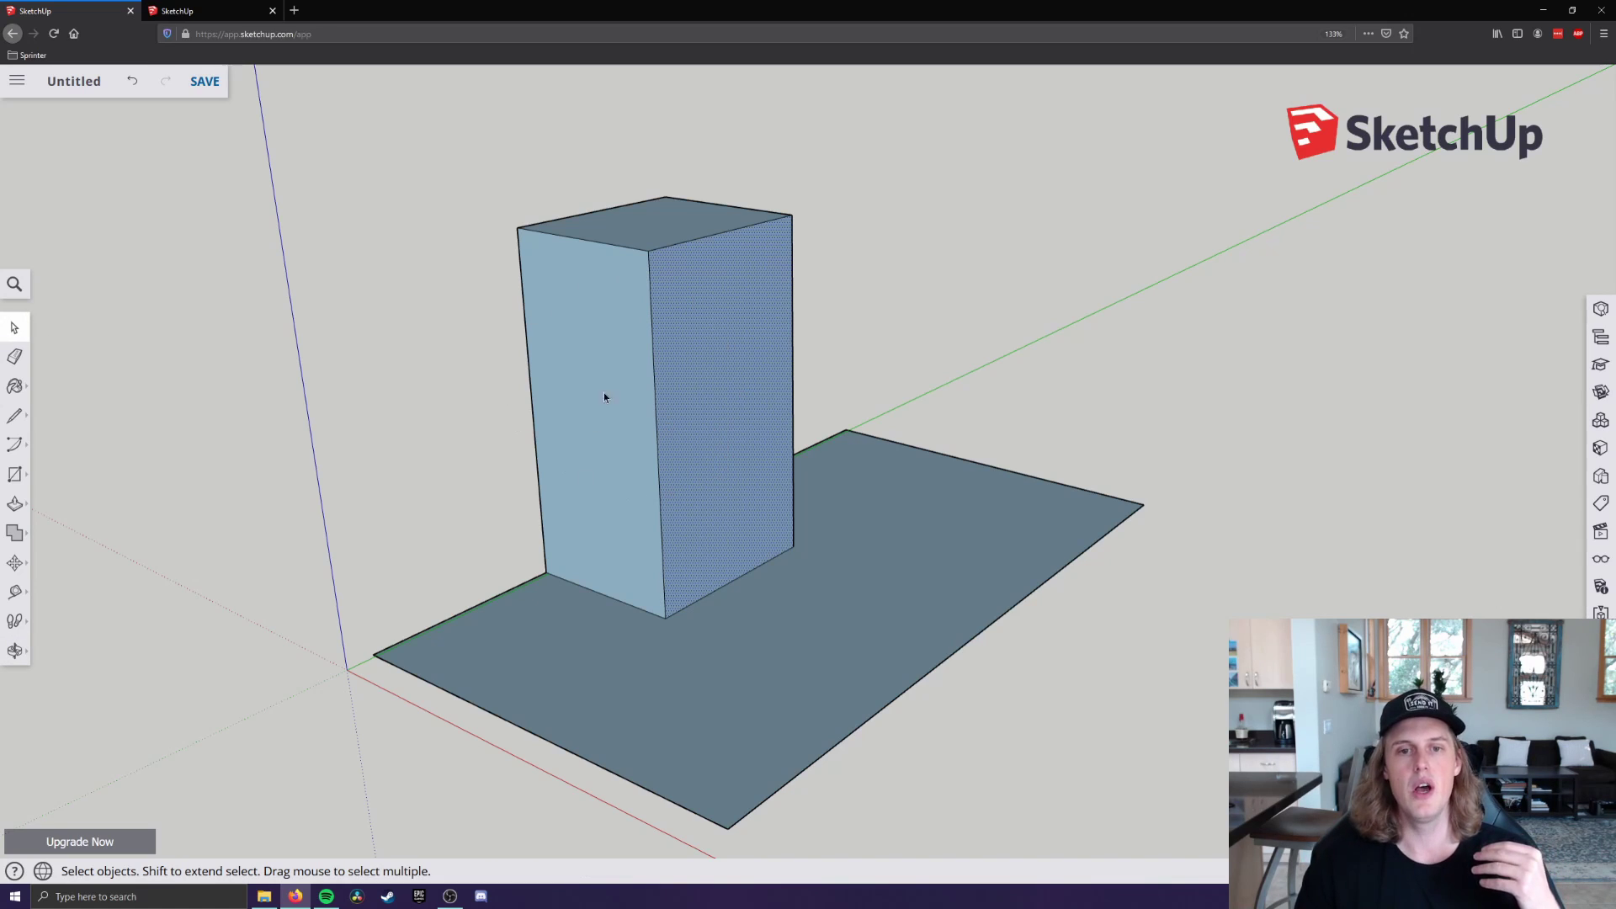
Push the tall box's right face slightly inward
left_click(15, 505)
left_click(709, 505)
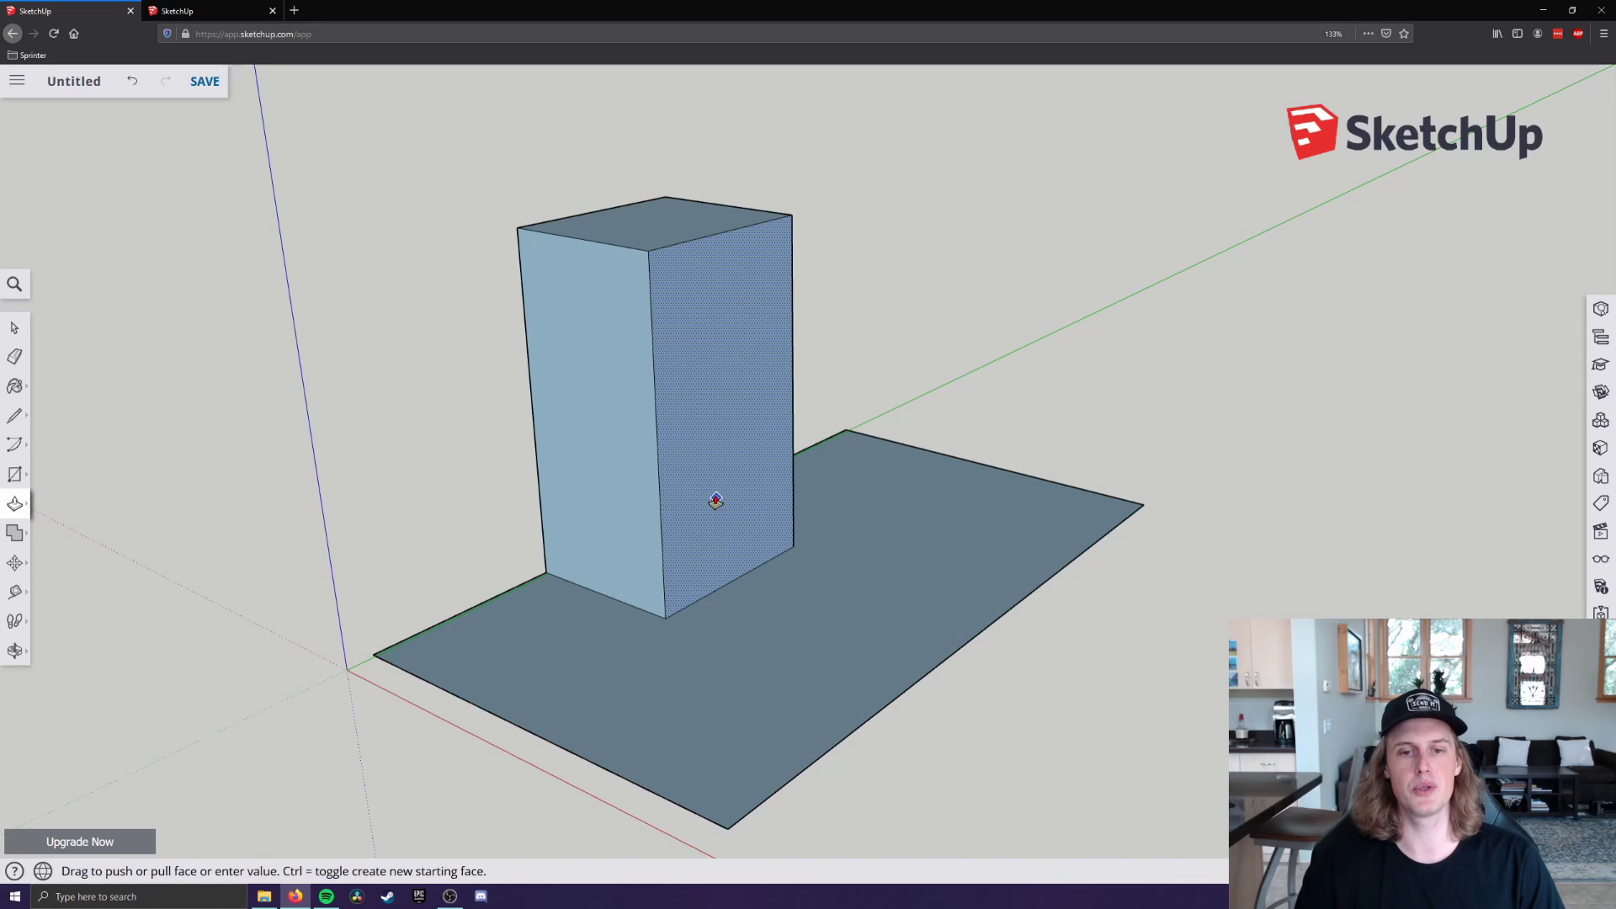
left_click(706, 501)
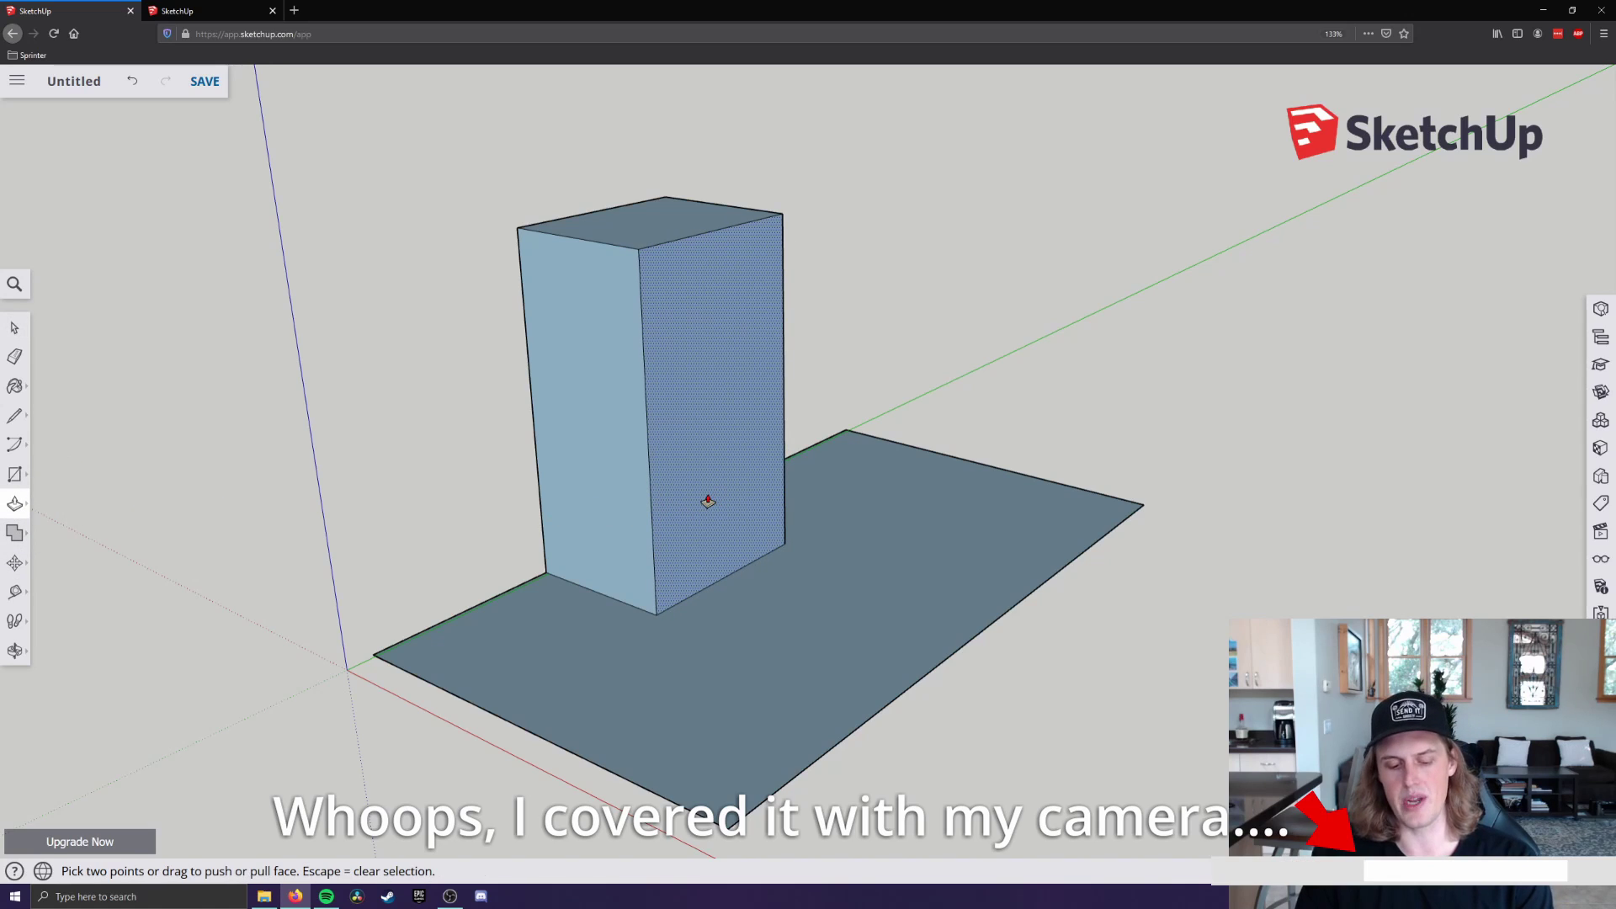
left_click(708, 502)
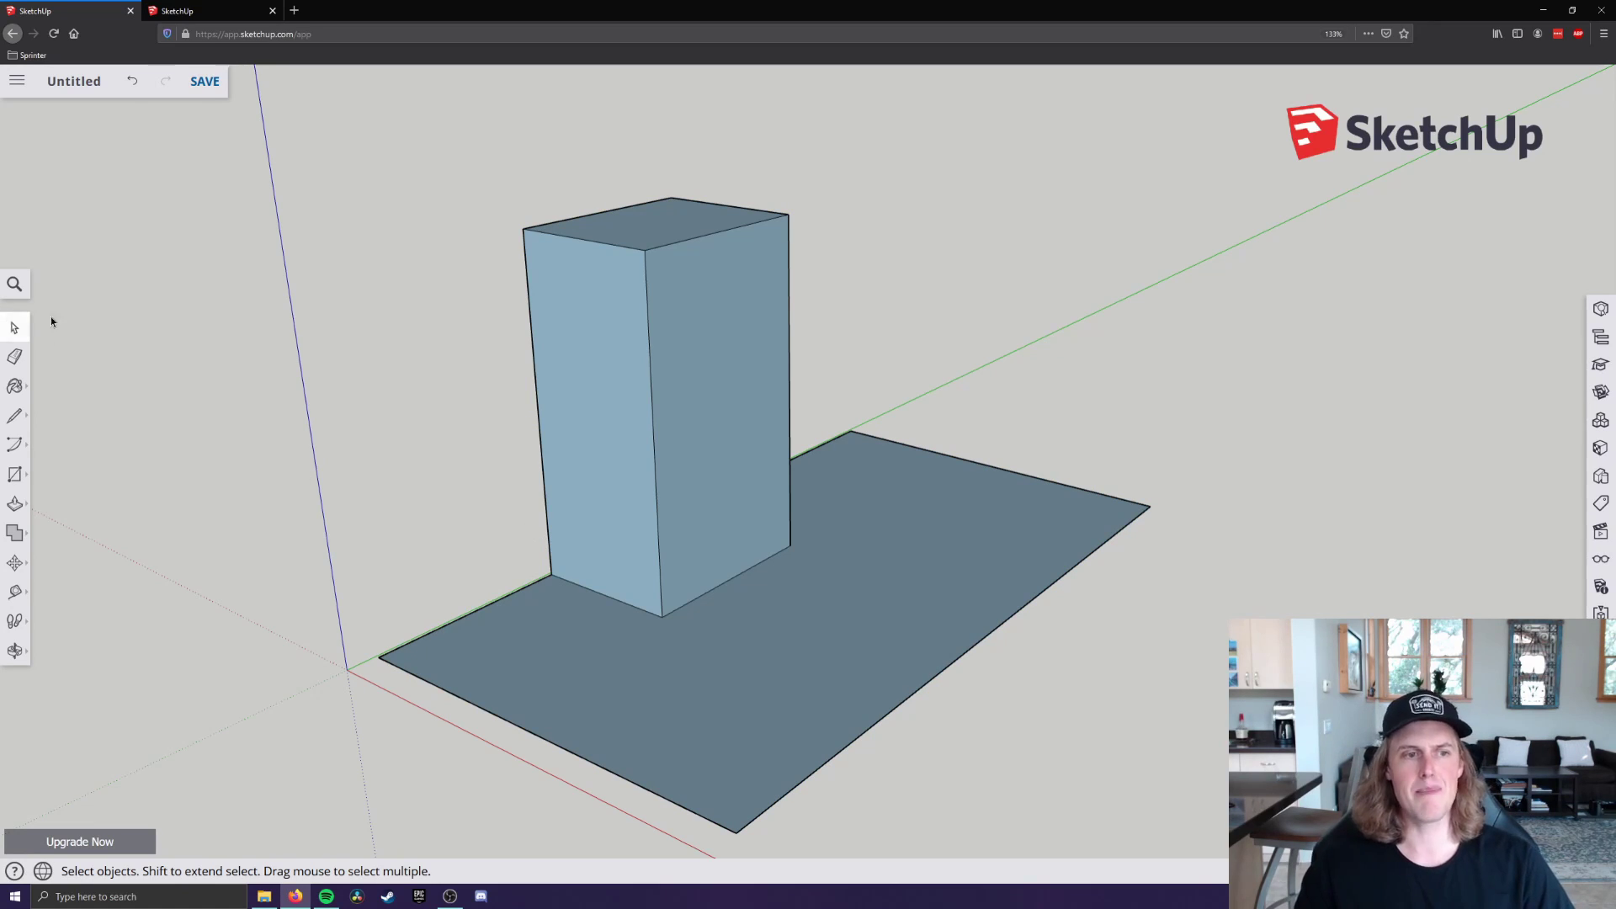
Select the tall box and floor together and shift them slightly to a new spot
triple_click(623, 462)
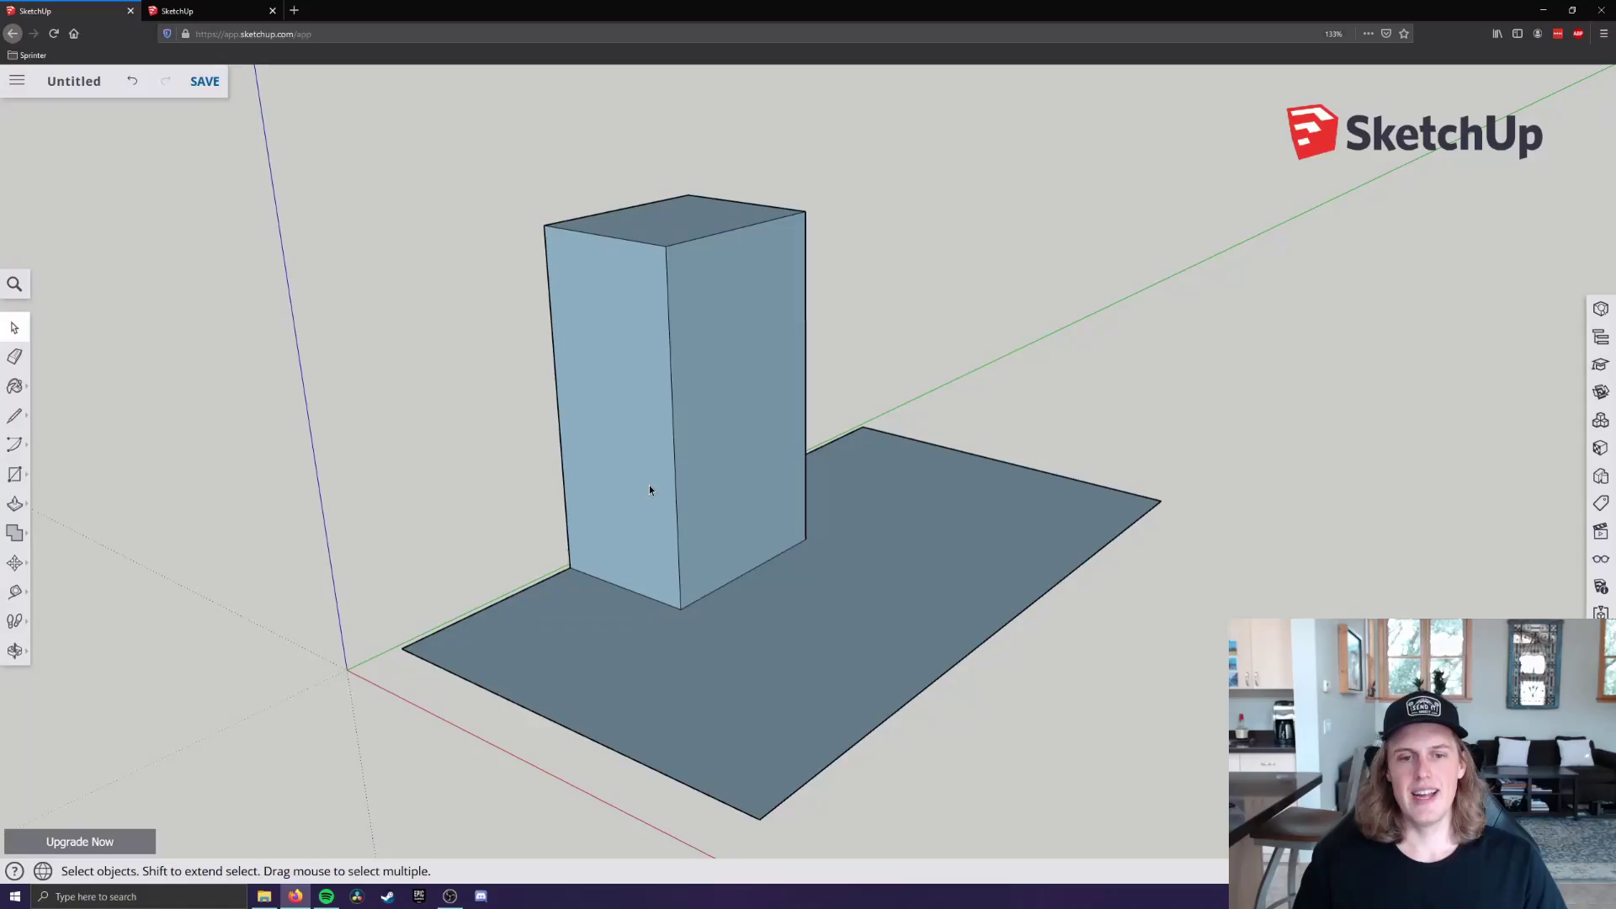
triple_click(622, 486)
left_click(15, 562)
left_click(605, 505)
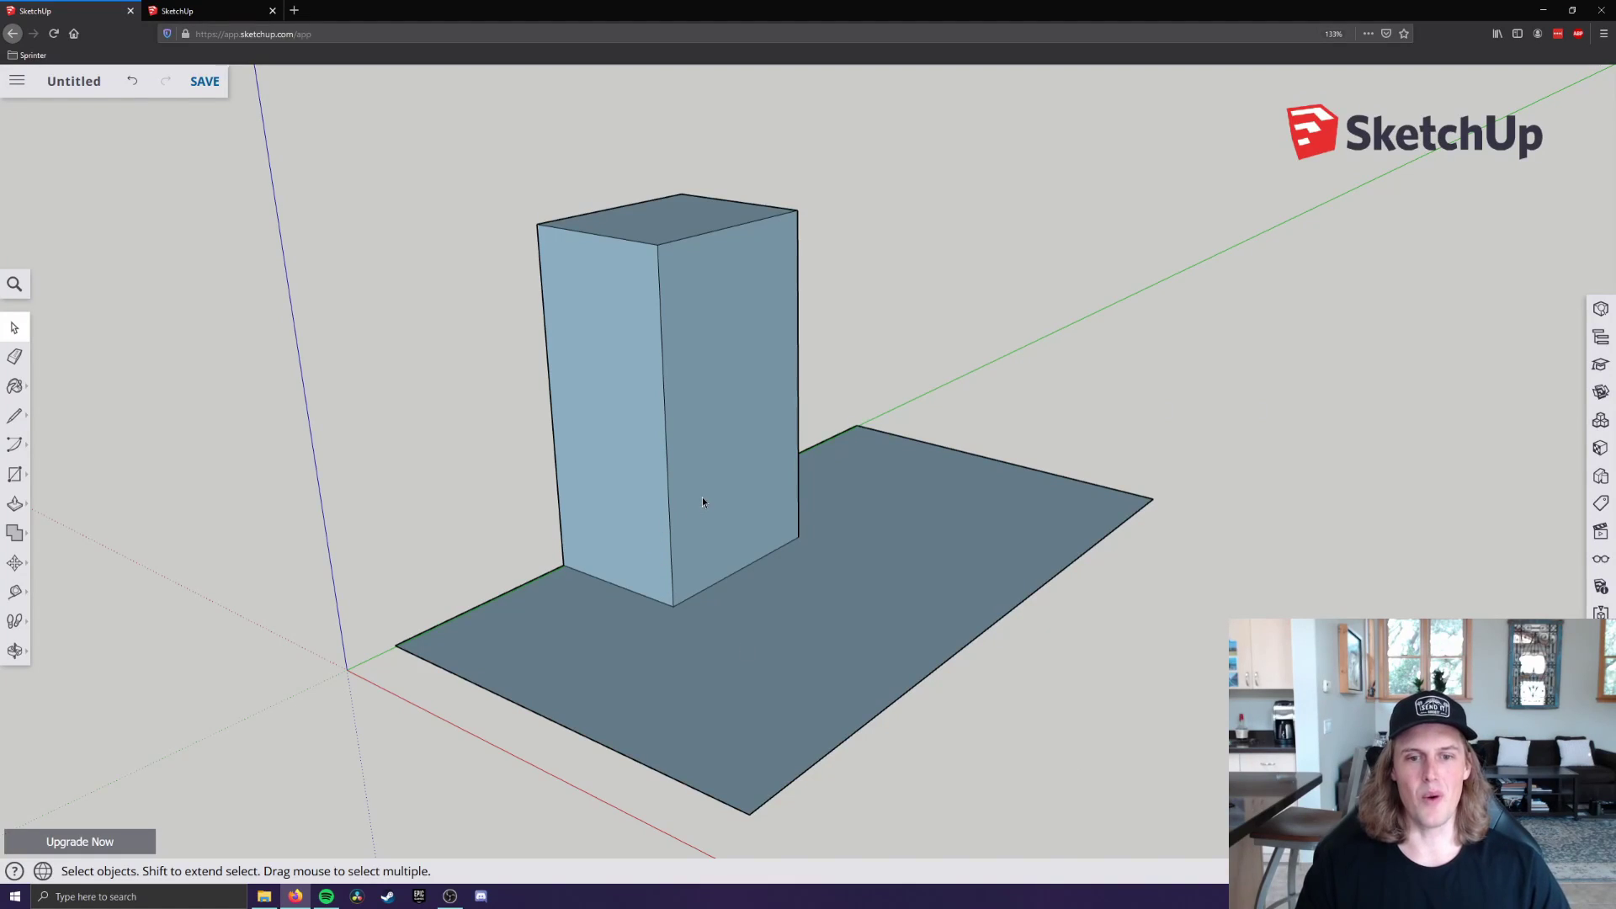
Delete all geometry and draw a new floor rectangle starting on the green axis
key("ctrl+a")
key("Delete")
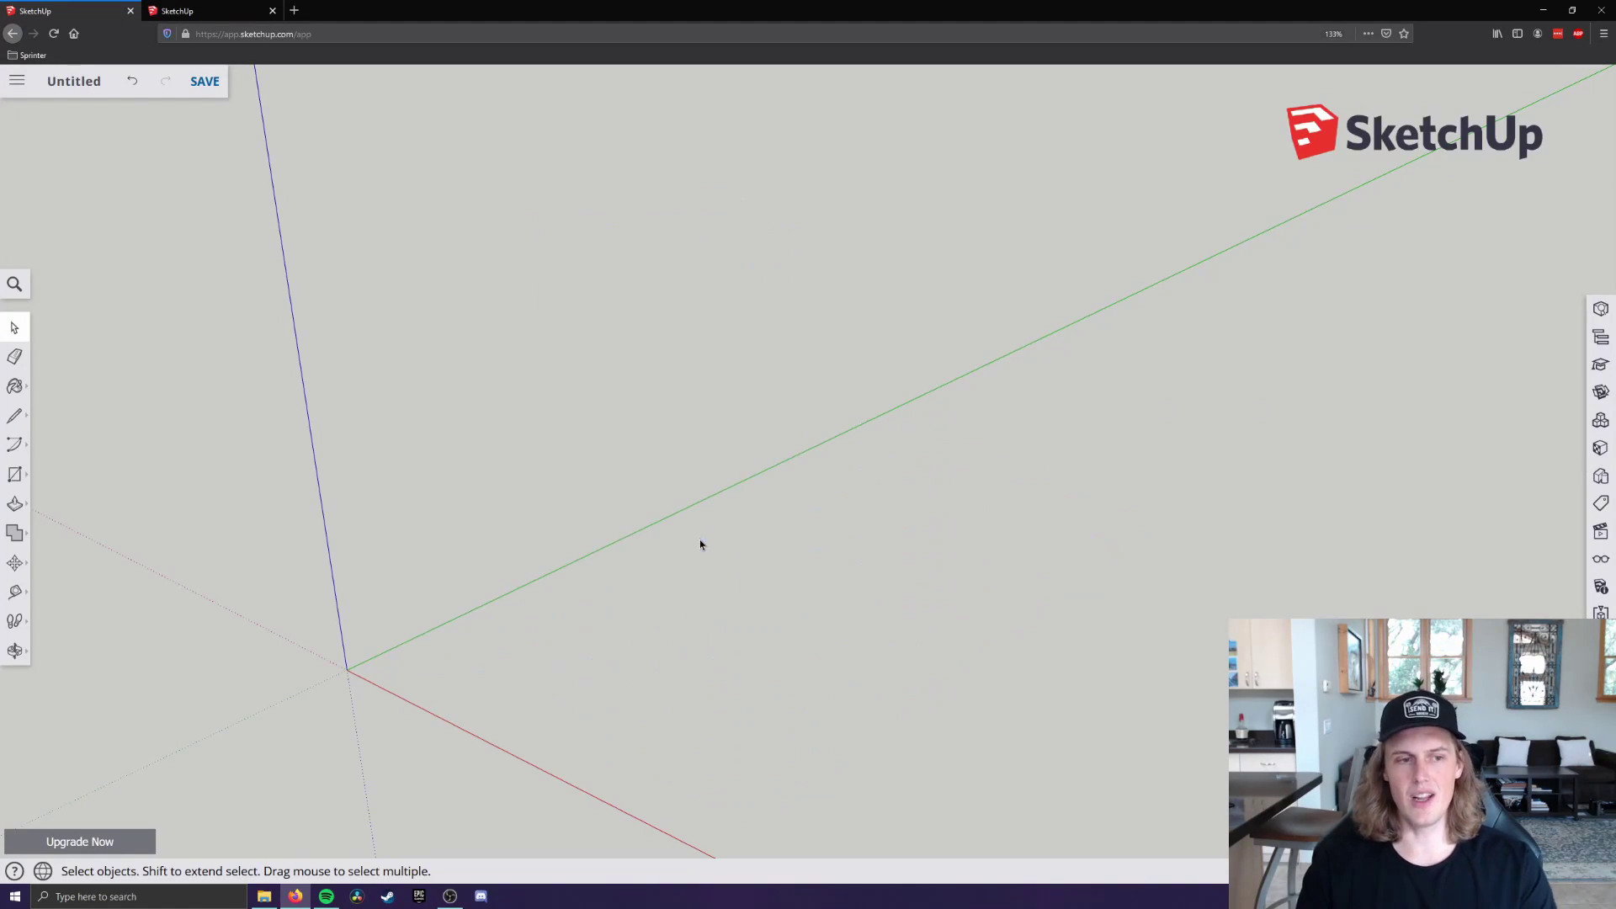
left_click(11, 483)
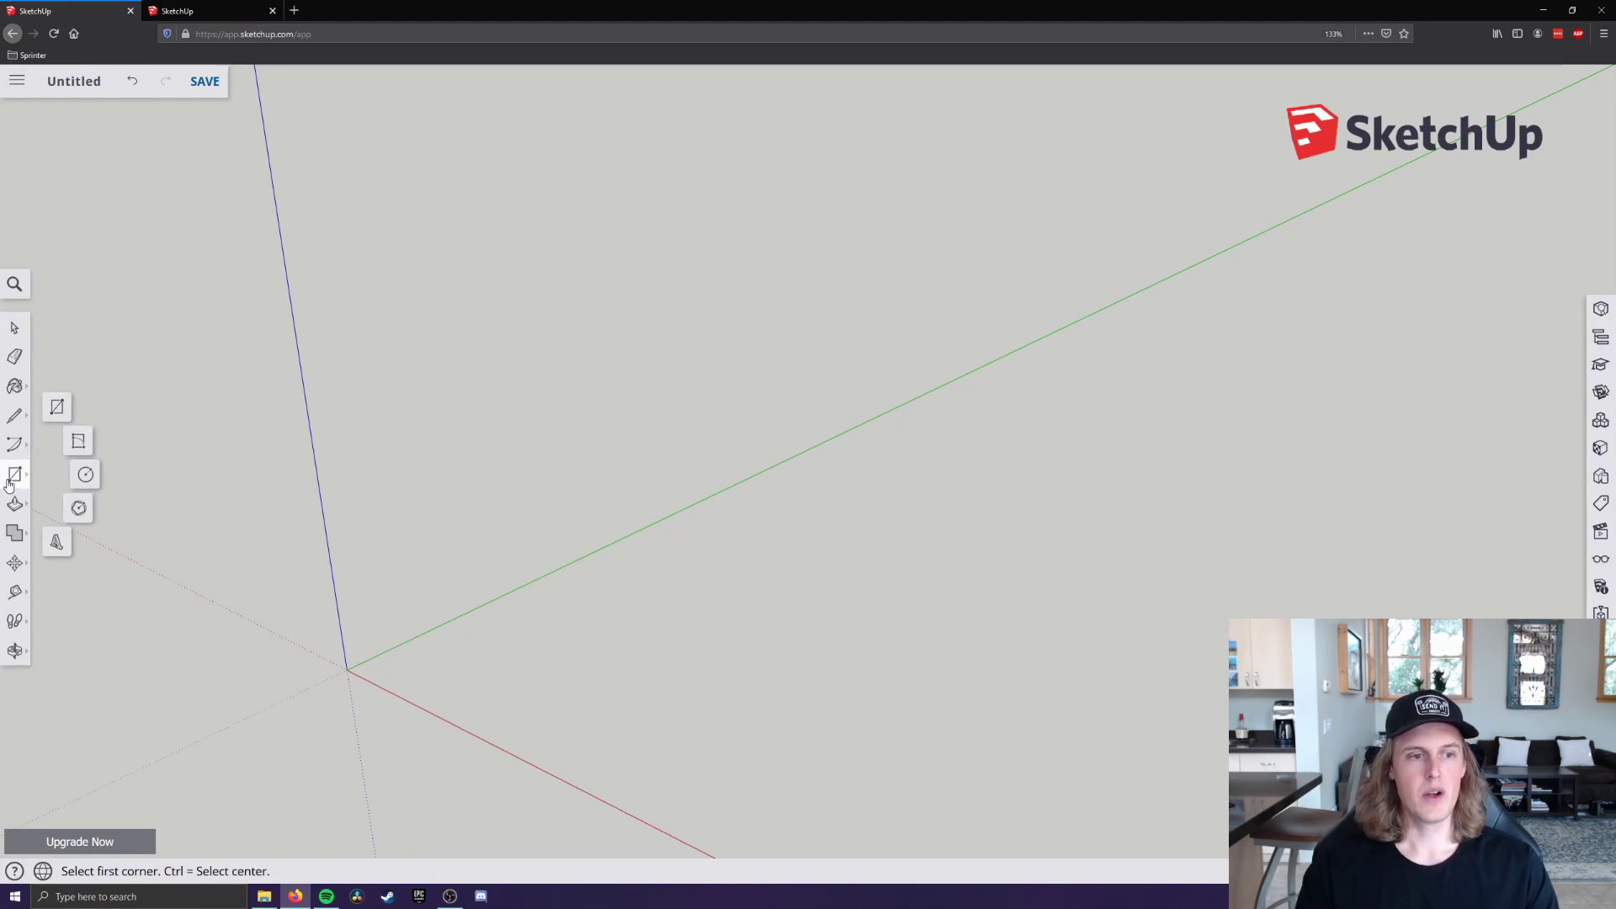
left_click(472, 608)
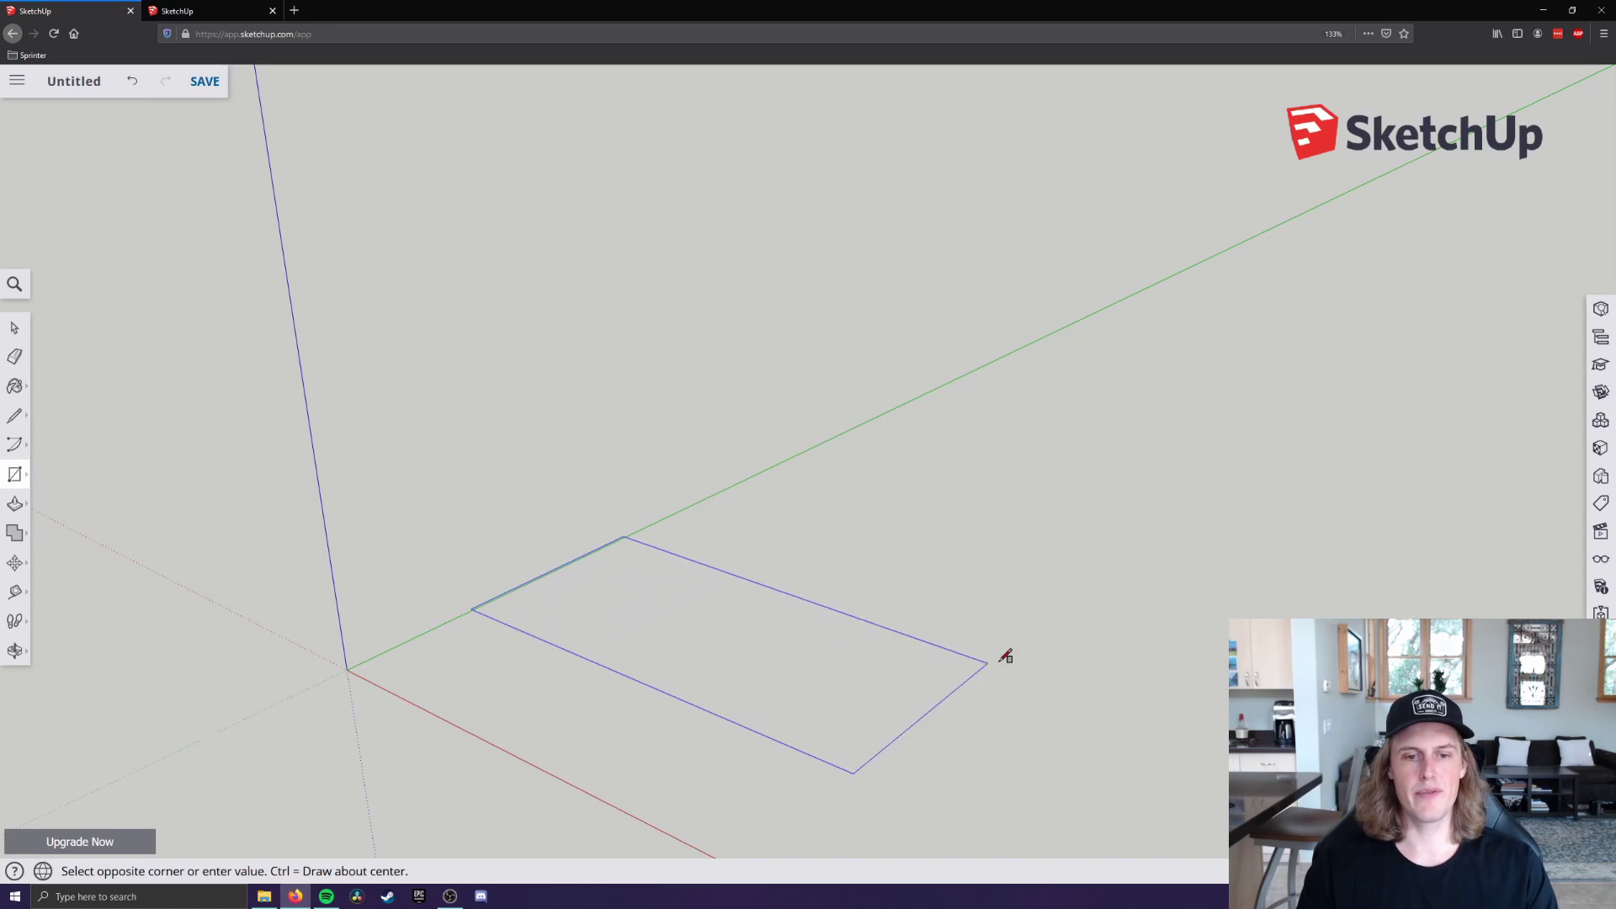
left_click(1256, 418)
key("space")
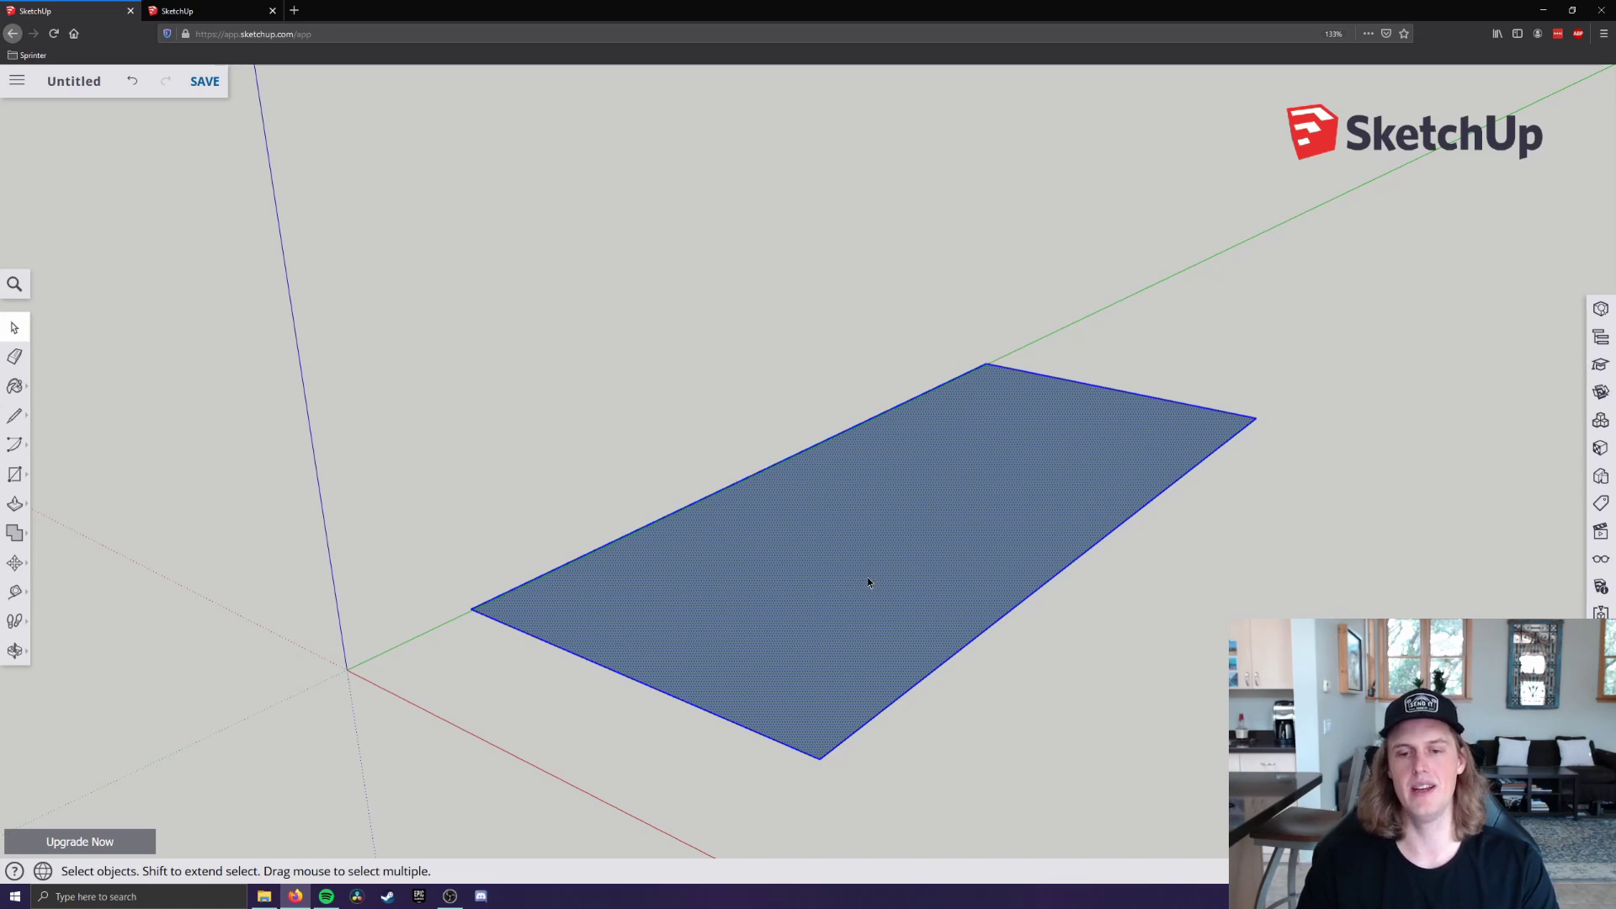
Make the new rectangle a component named Floor
right_click(739, 578)
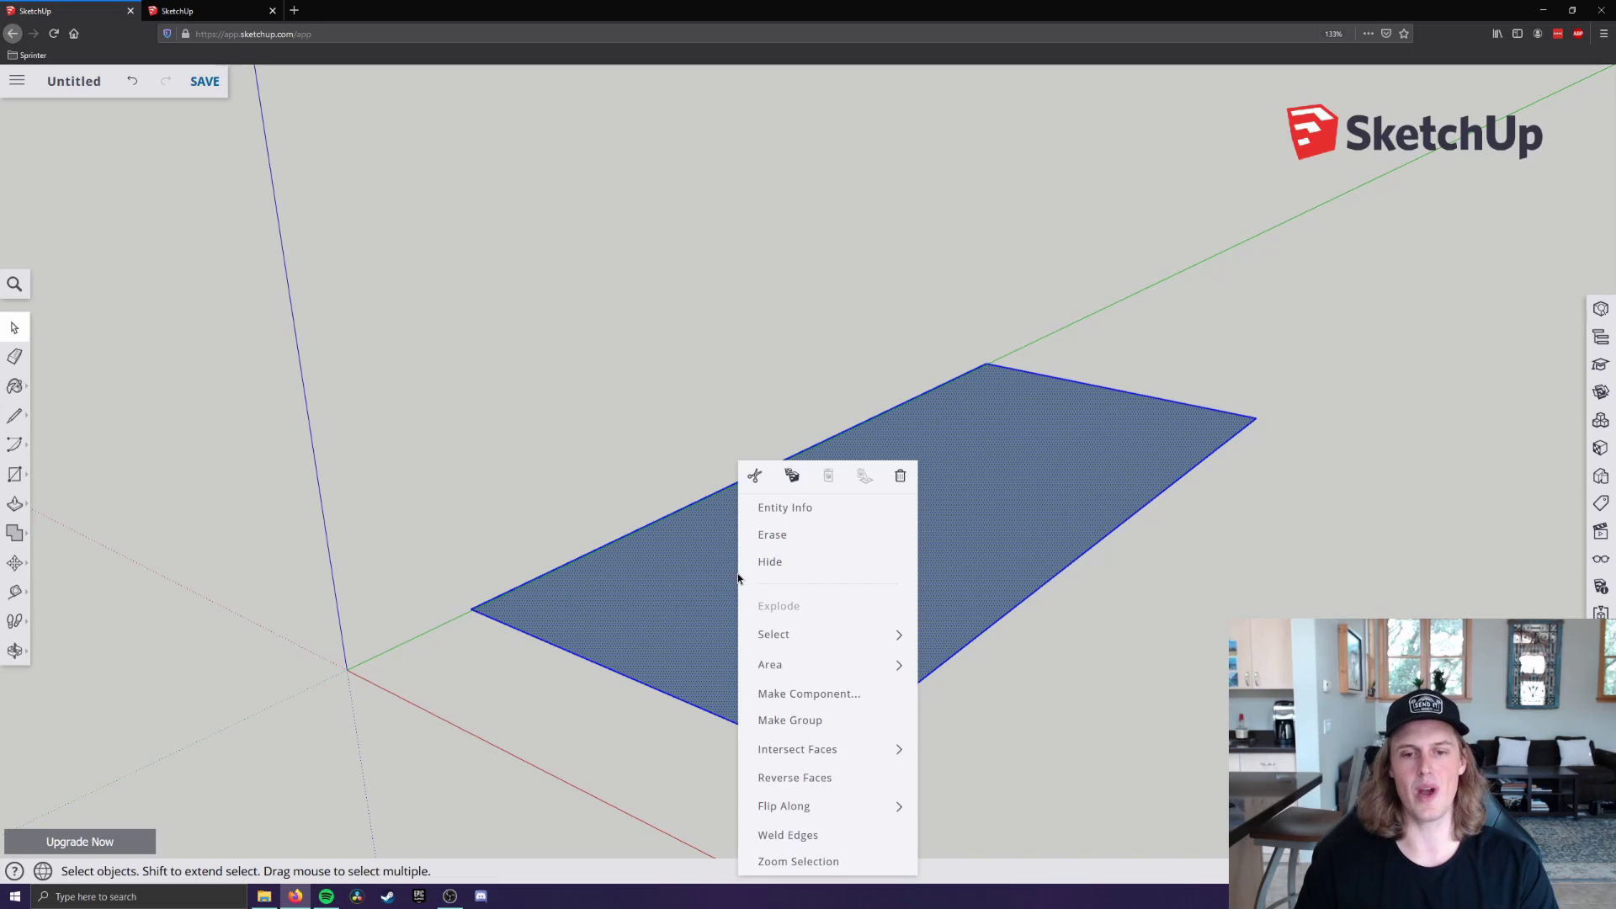
left_click(865, 705)
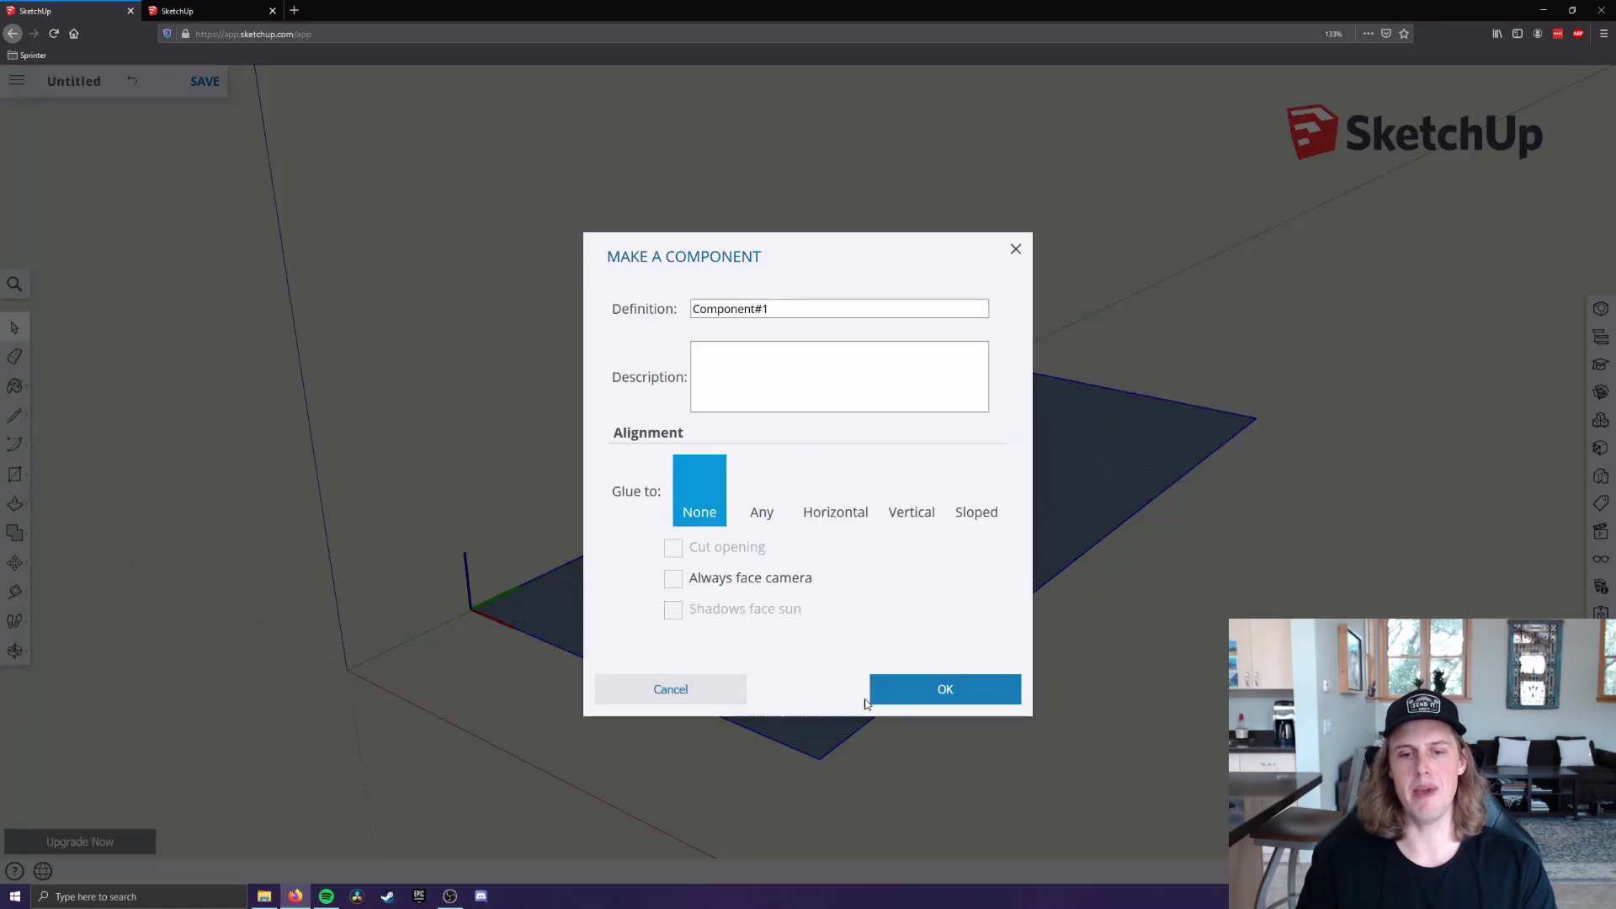
type("Floor")
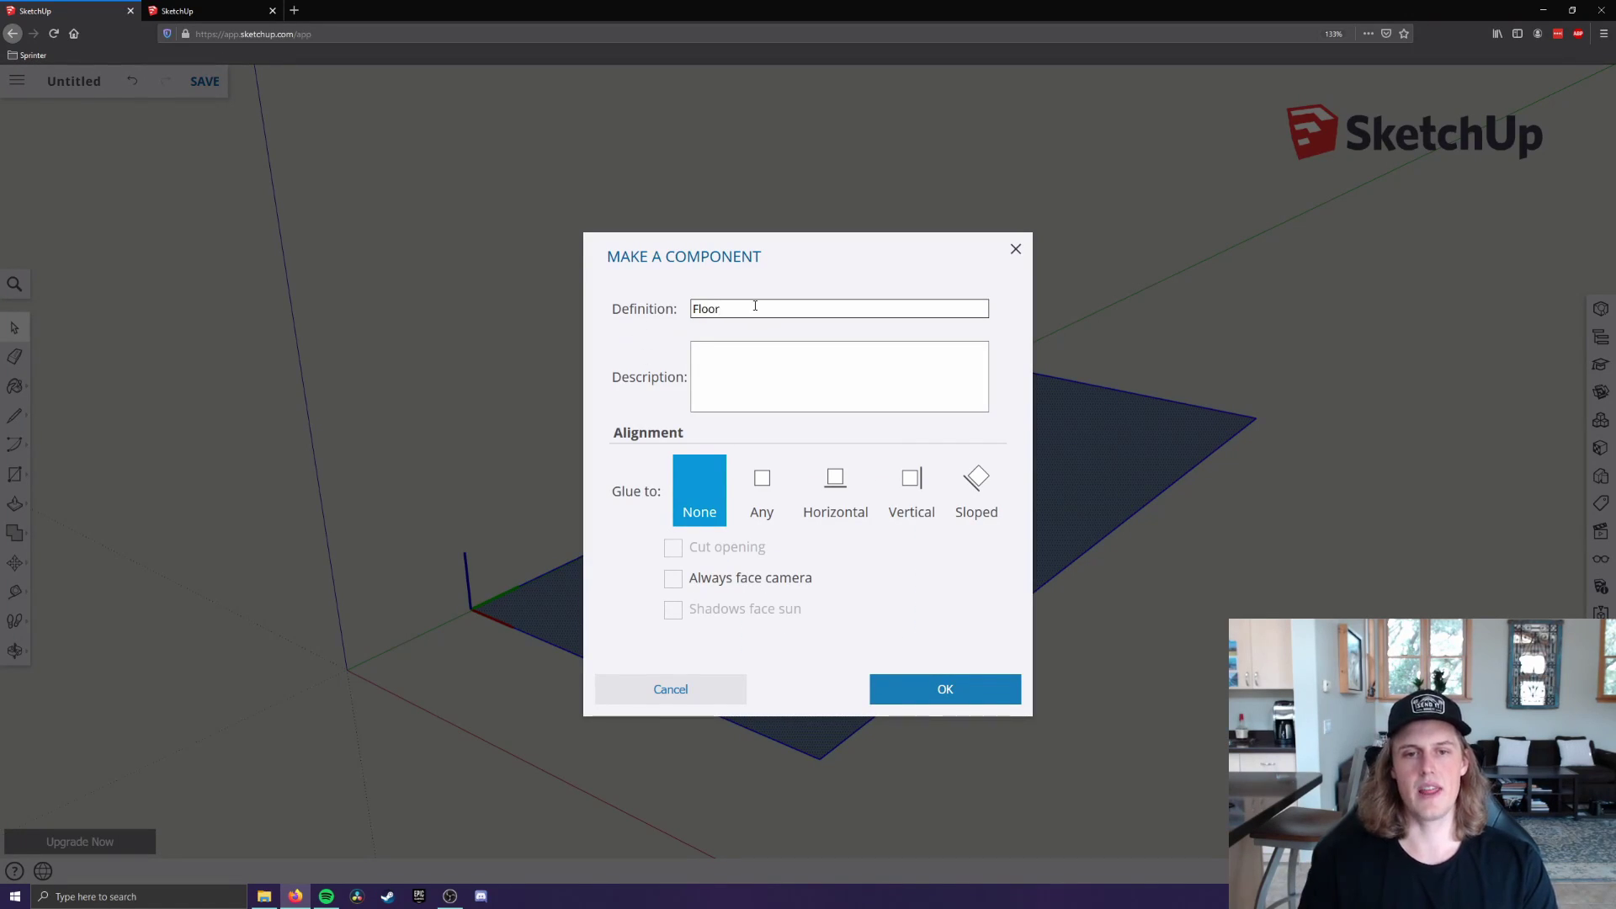
left_click(957, 686)
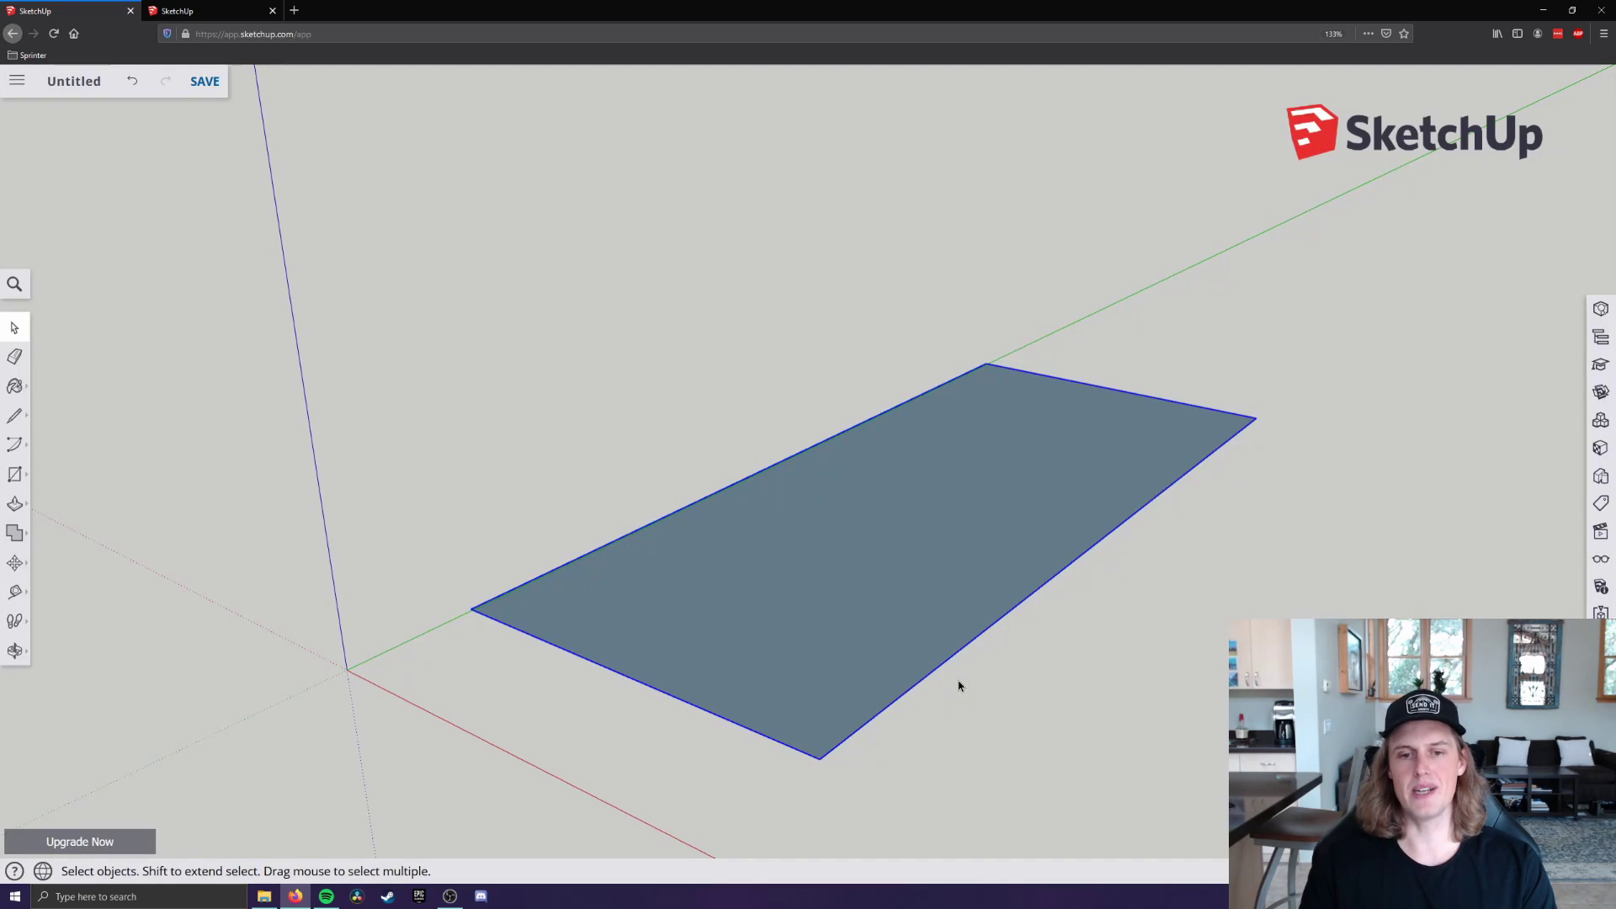
Draw a rectangle at the floor's back edge and pull it up into a tall box
left_click(57, 594)
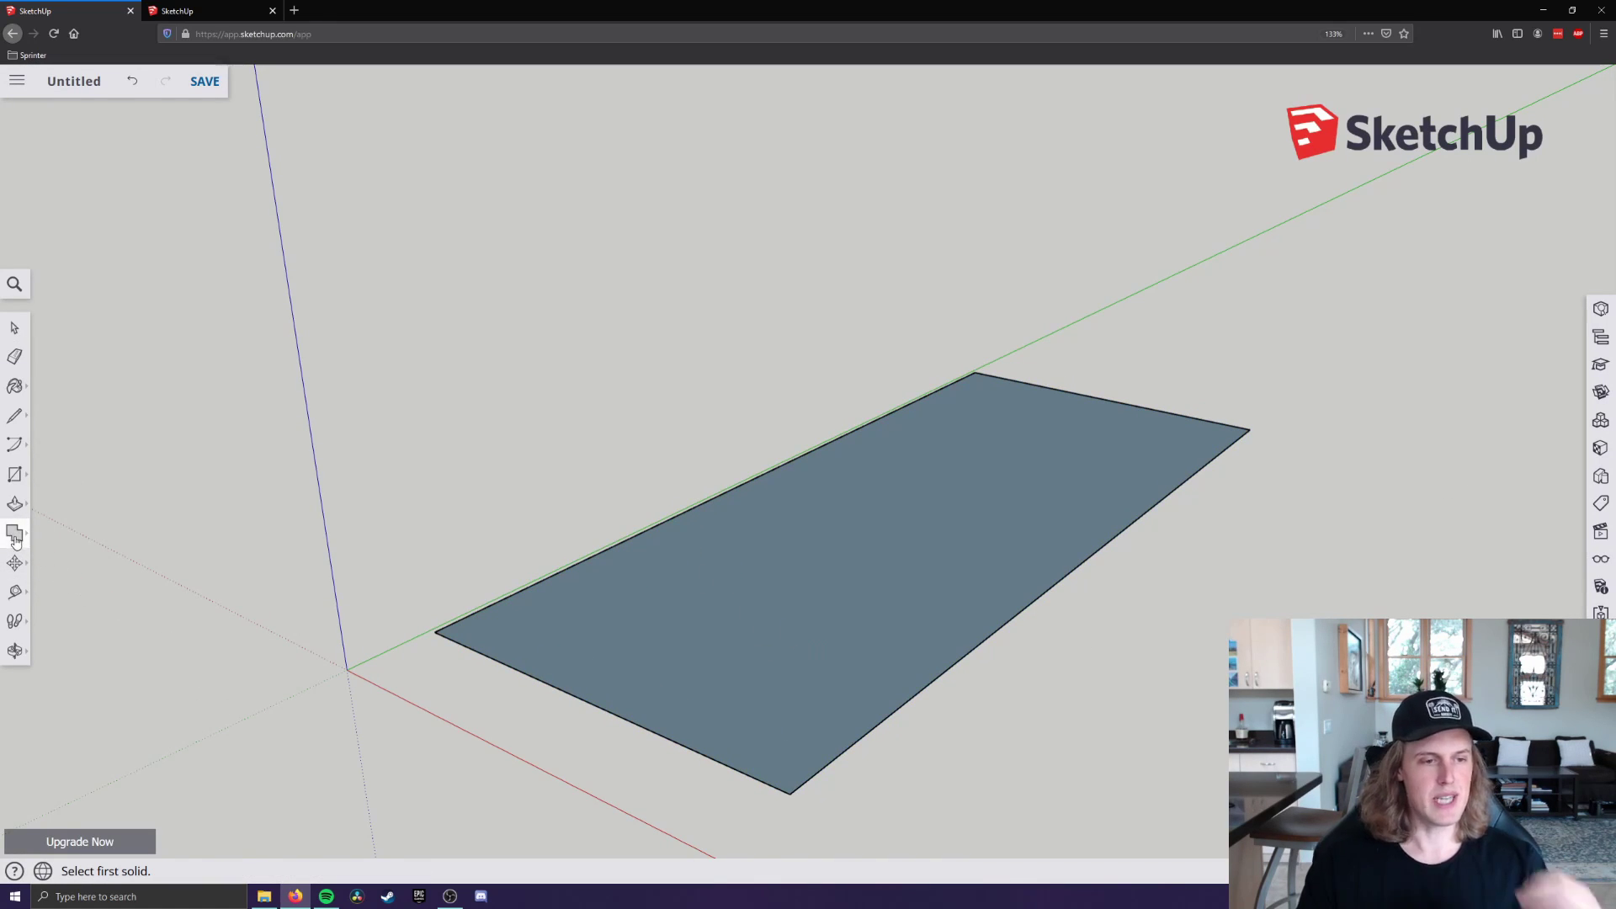
left_click(14, 474)
left_click(580, 561)
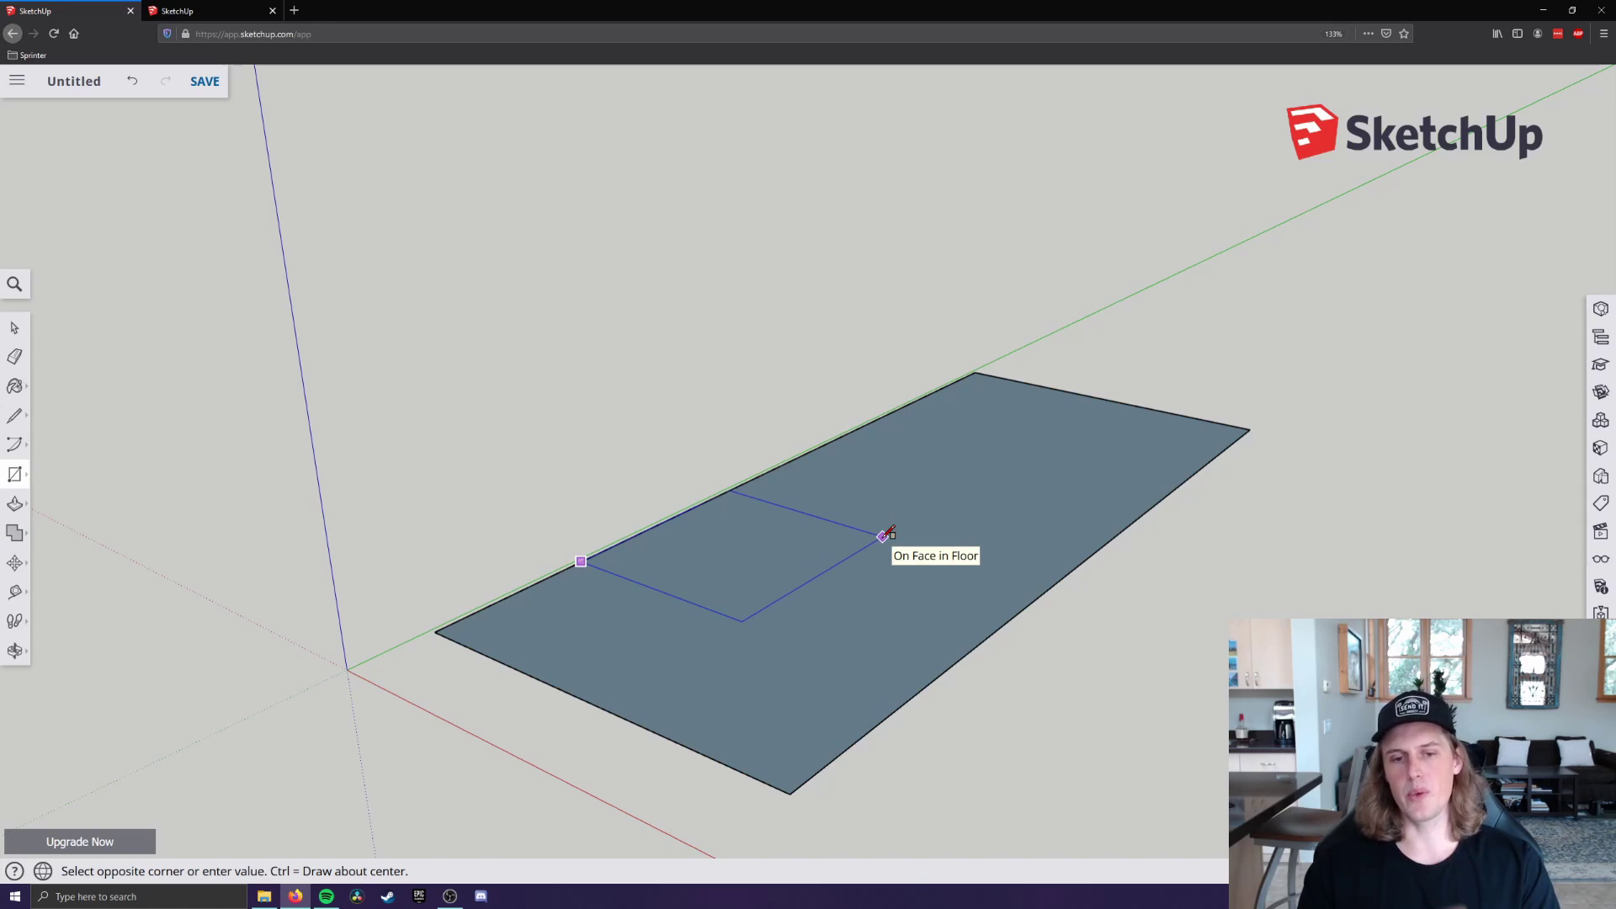
left_click(883, 536)
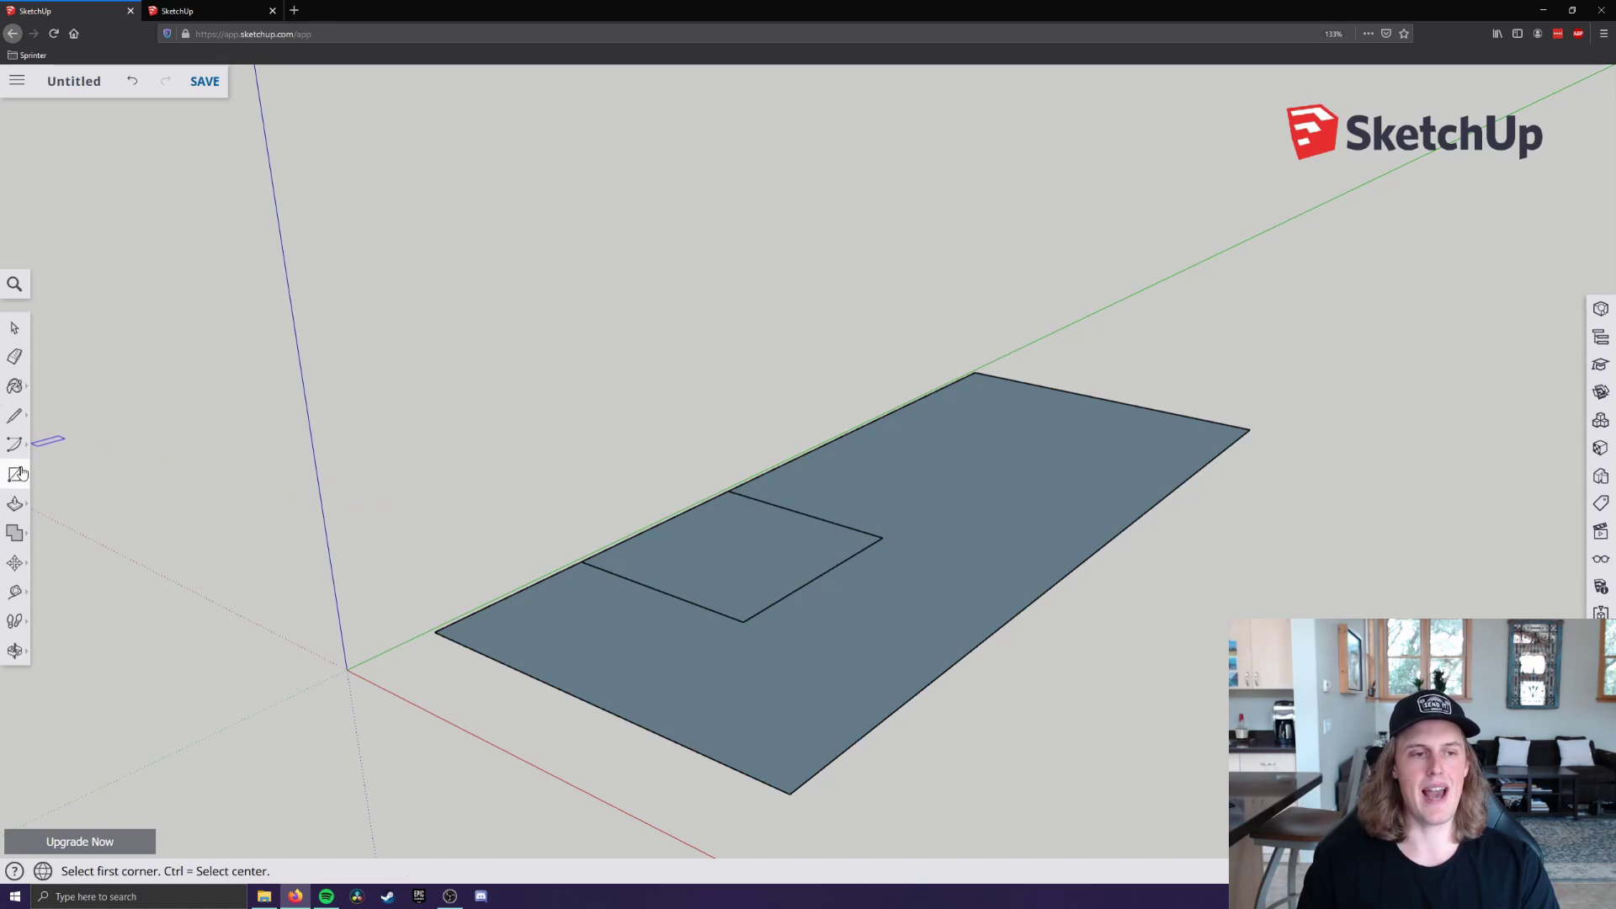
left_click(15, 327)
key("p")
left_click_drag(775, 567, 717, 453)
key("space")
Make the tall box a component named Cabinet
triple_click(715, 457)
right_click(772, 439)
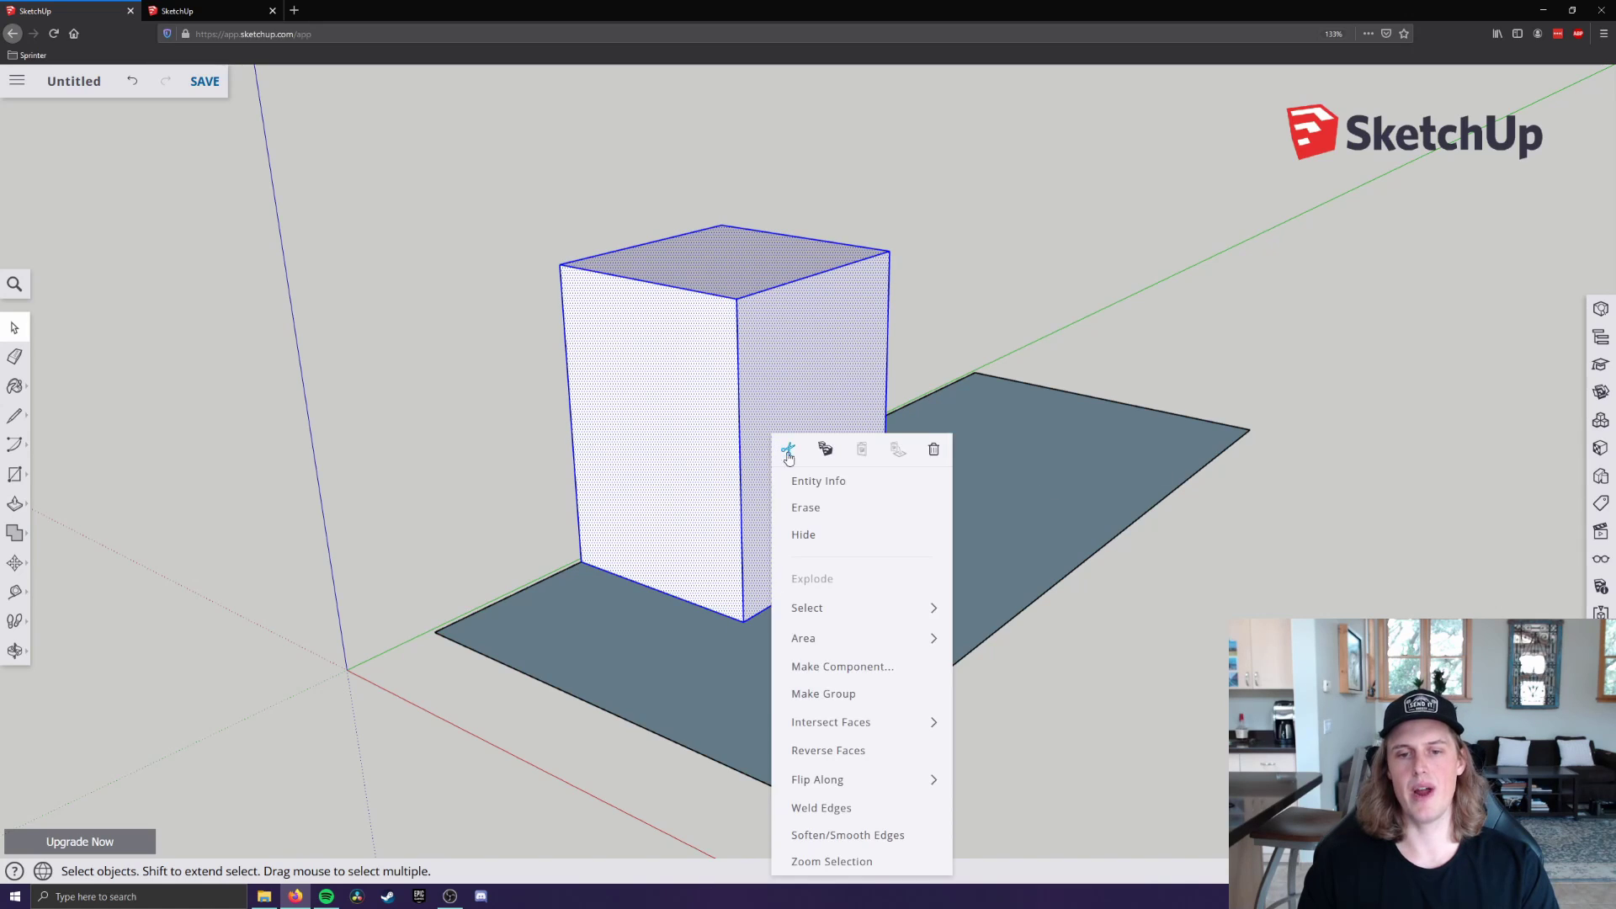
left_click(896, 666)
type("Cabinet")
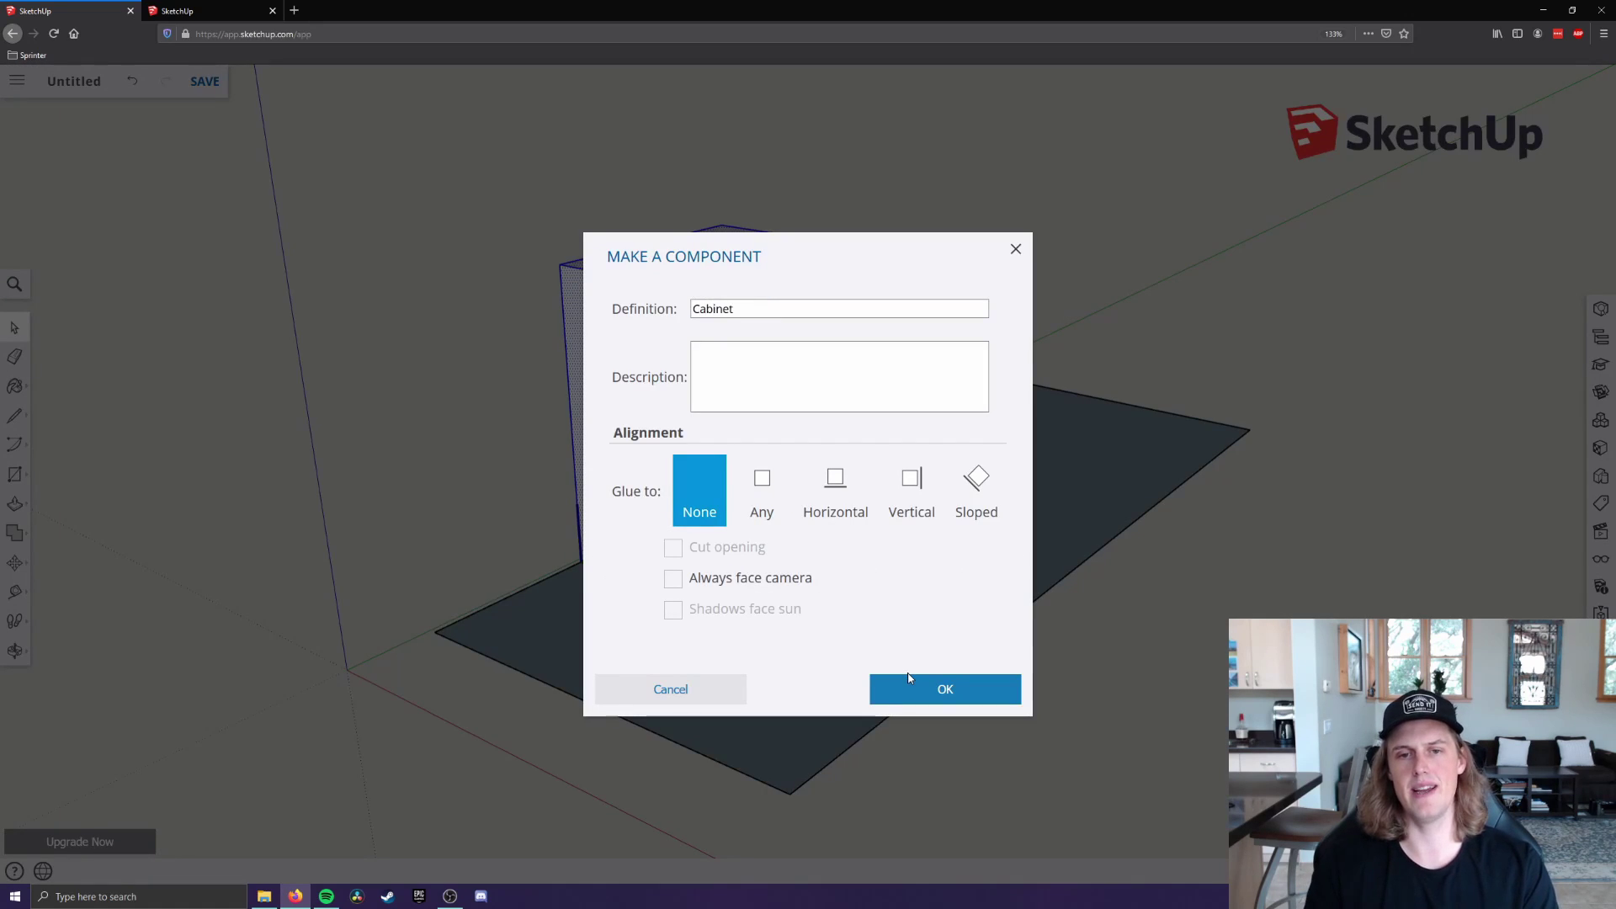
left_click(954, 692)
Move the Cabinet component further to the right
left_click(626, 490)
left_click(15, 562)
left_click(679, 473)
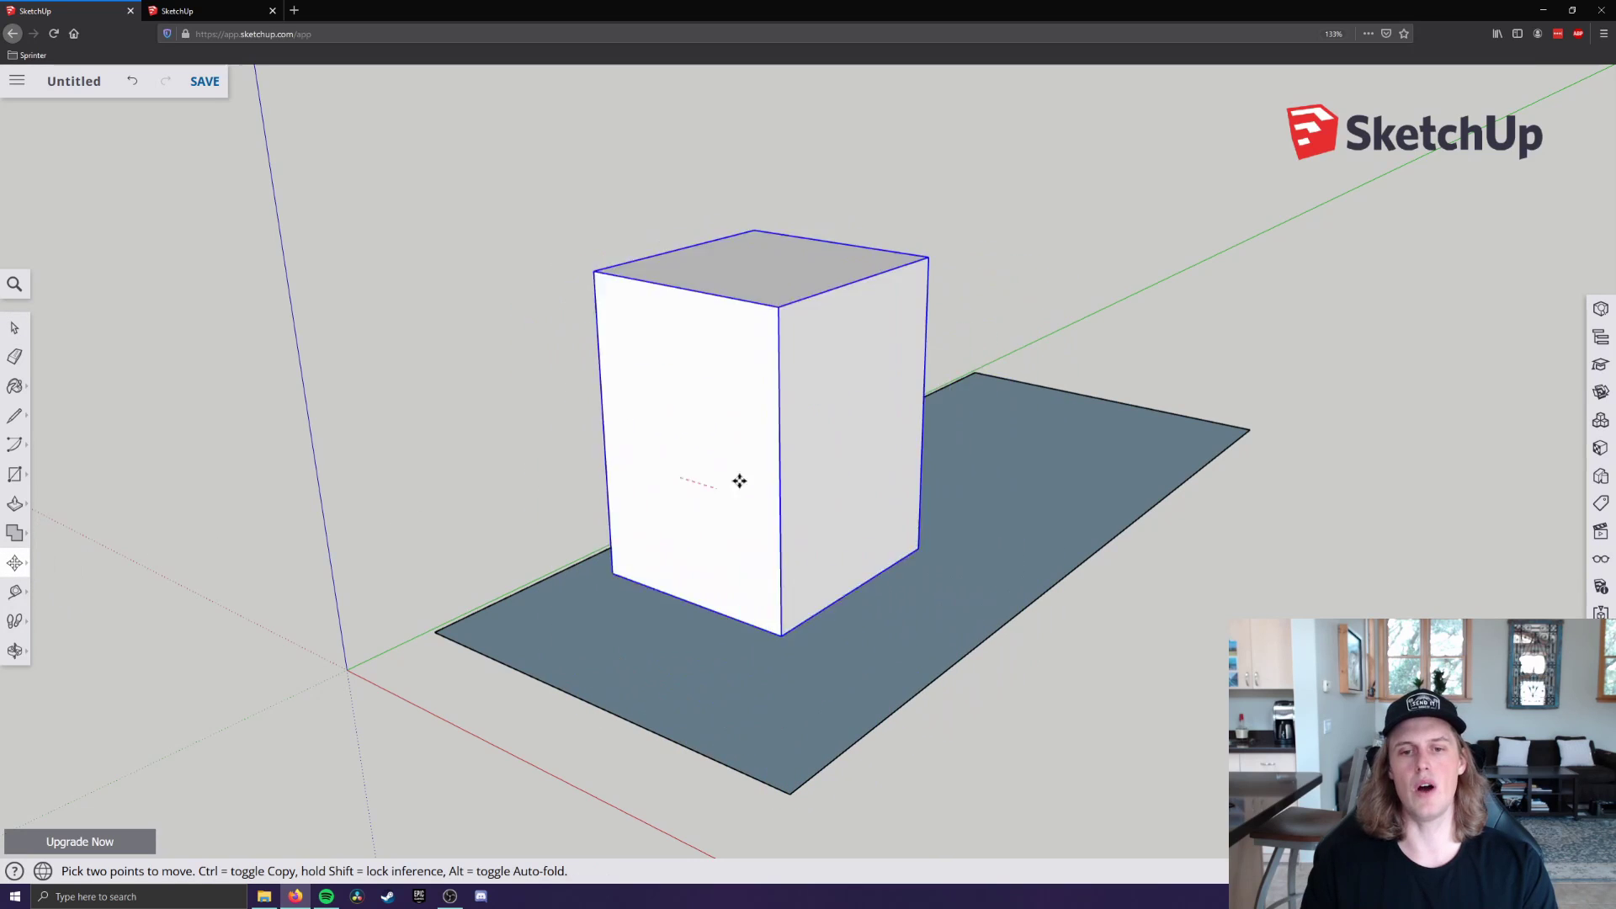
left_click(829, 463)
Pull a small box out of the cabinet's front and start making it a component
key("p")
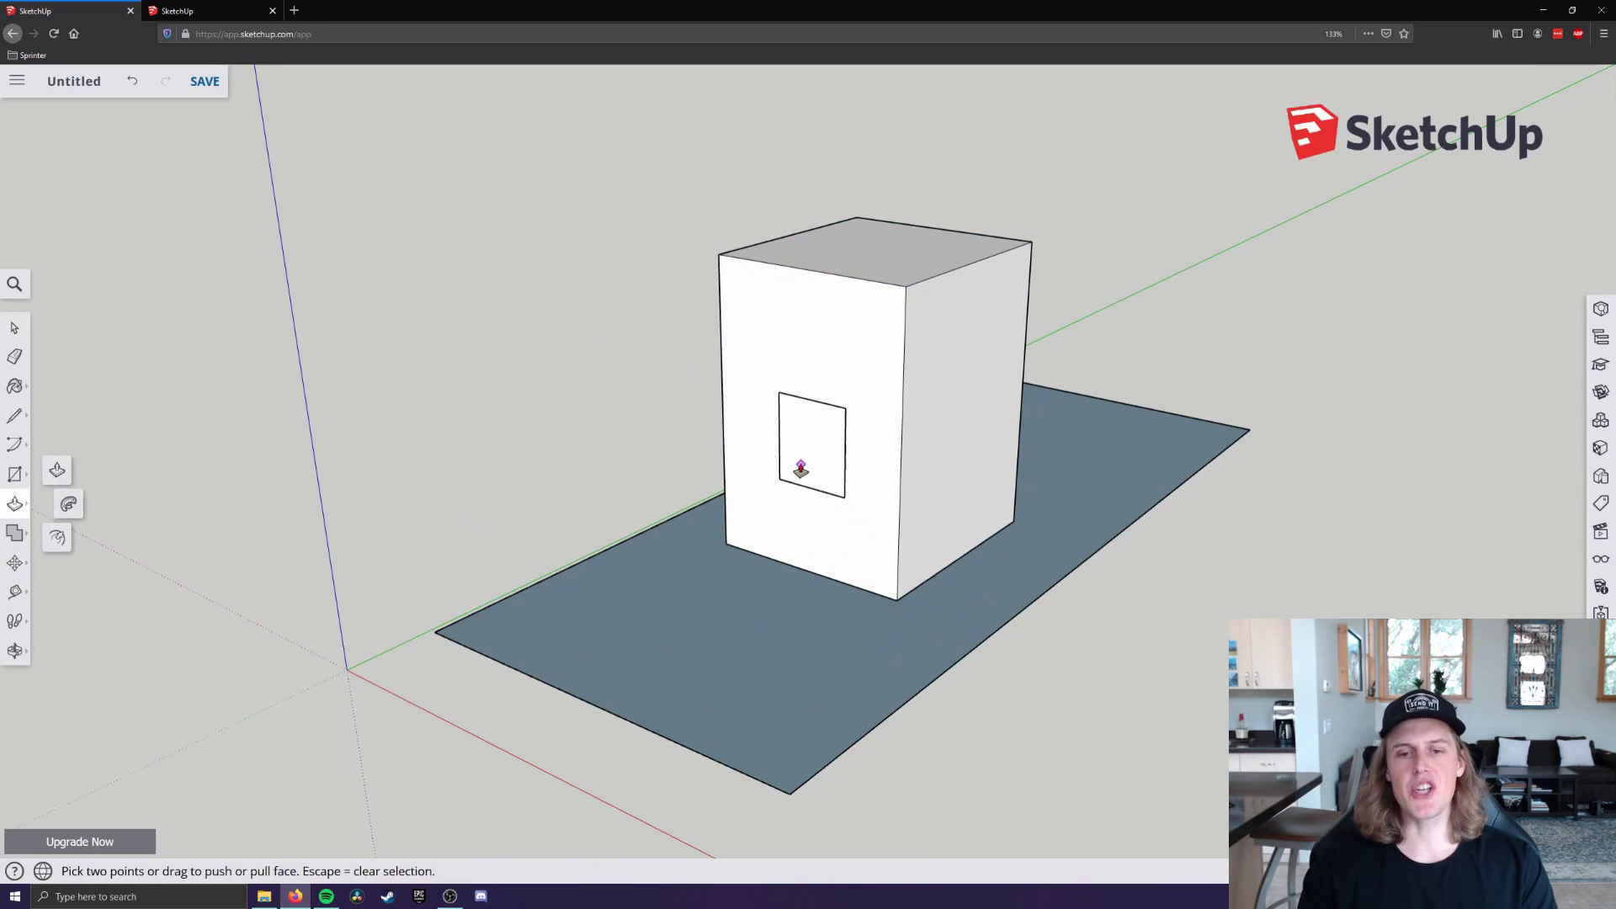
left_click(797, 457)
left_click(745, 485)
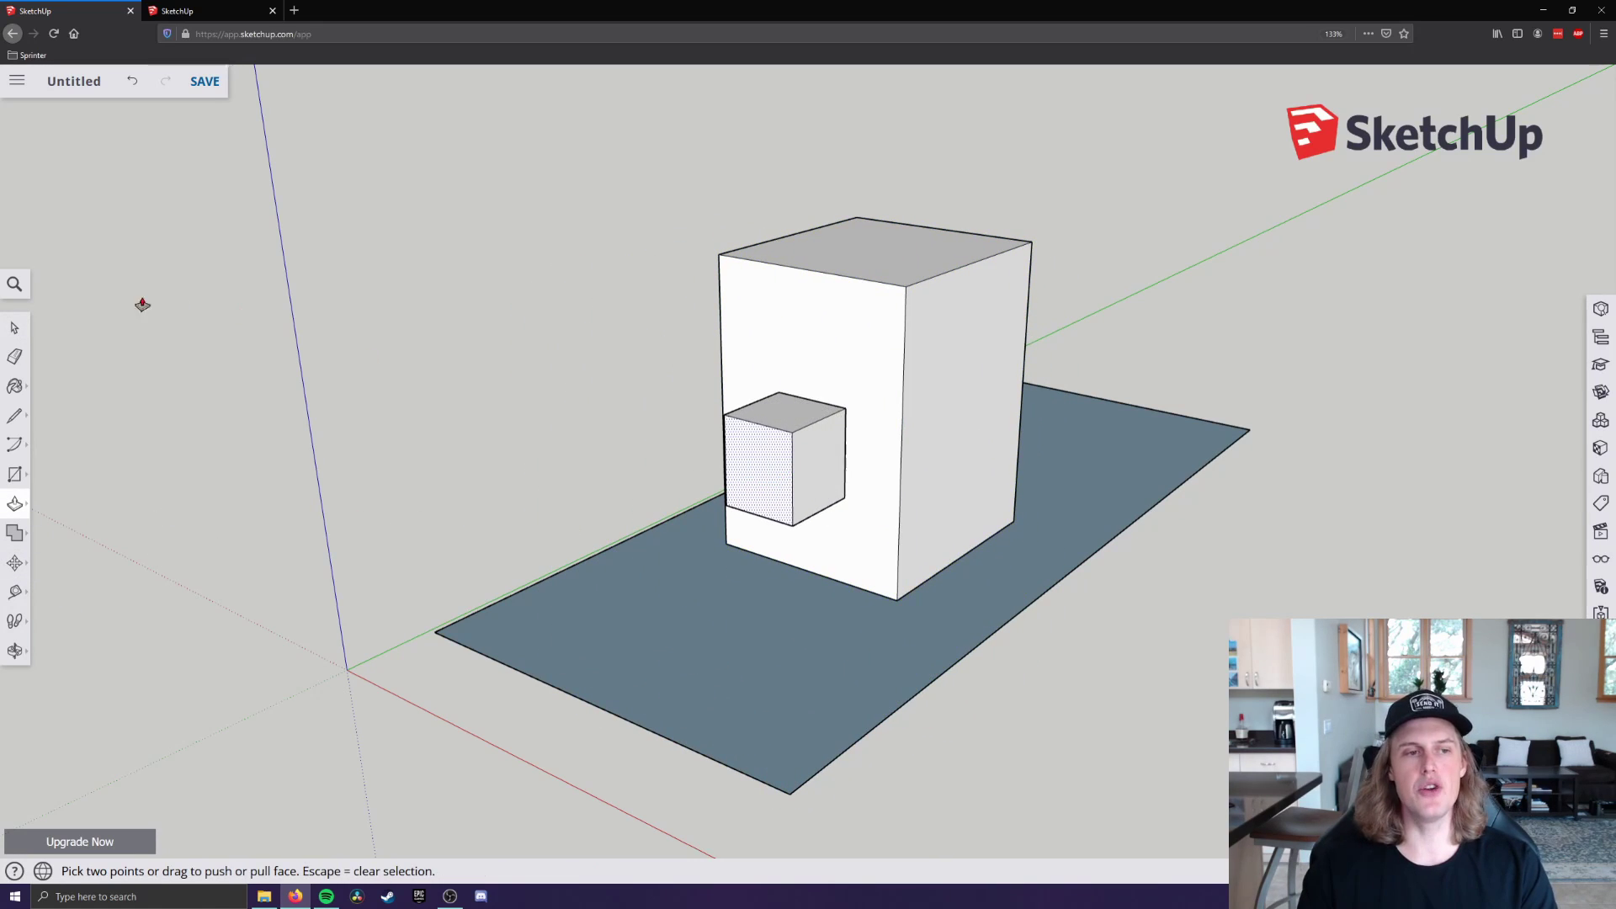
left_click(15, 328)
triple_click(805, 473)
right_click(806, 472)
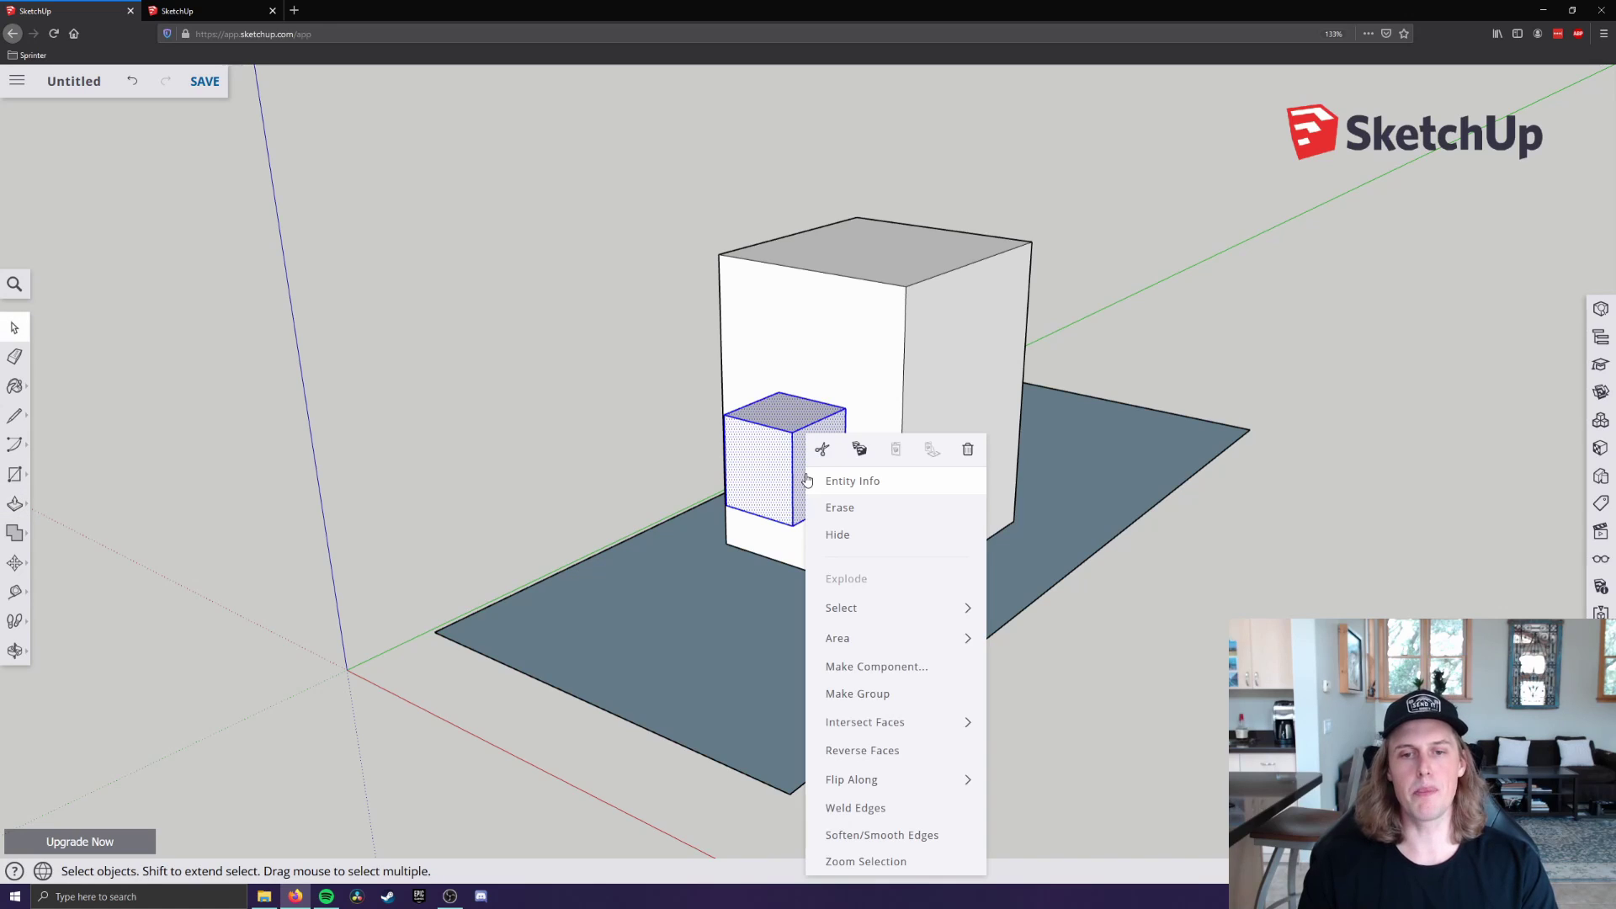
left_click(900, 666)
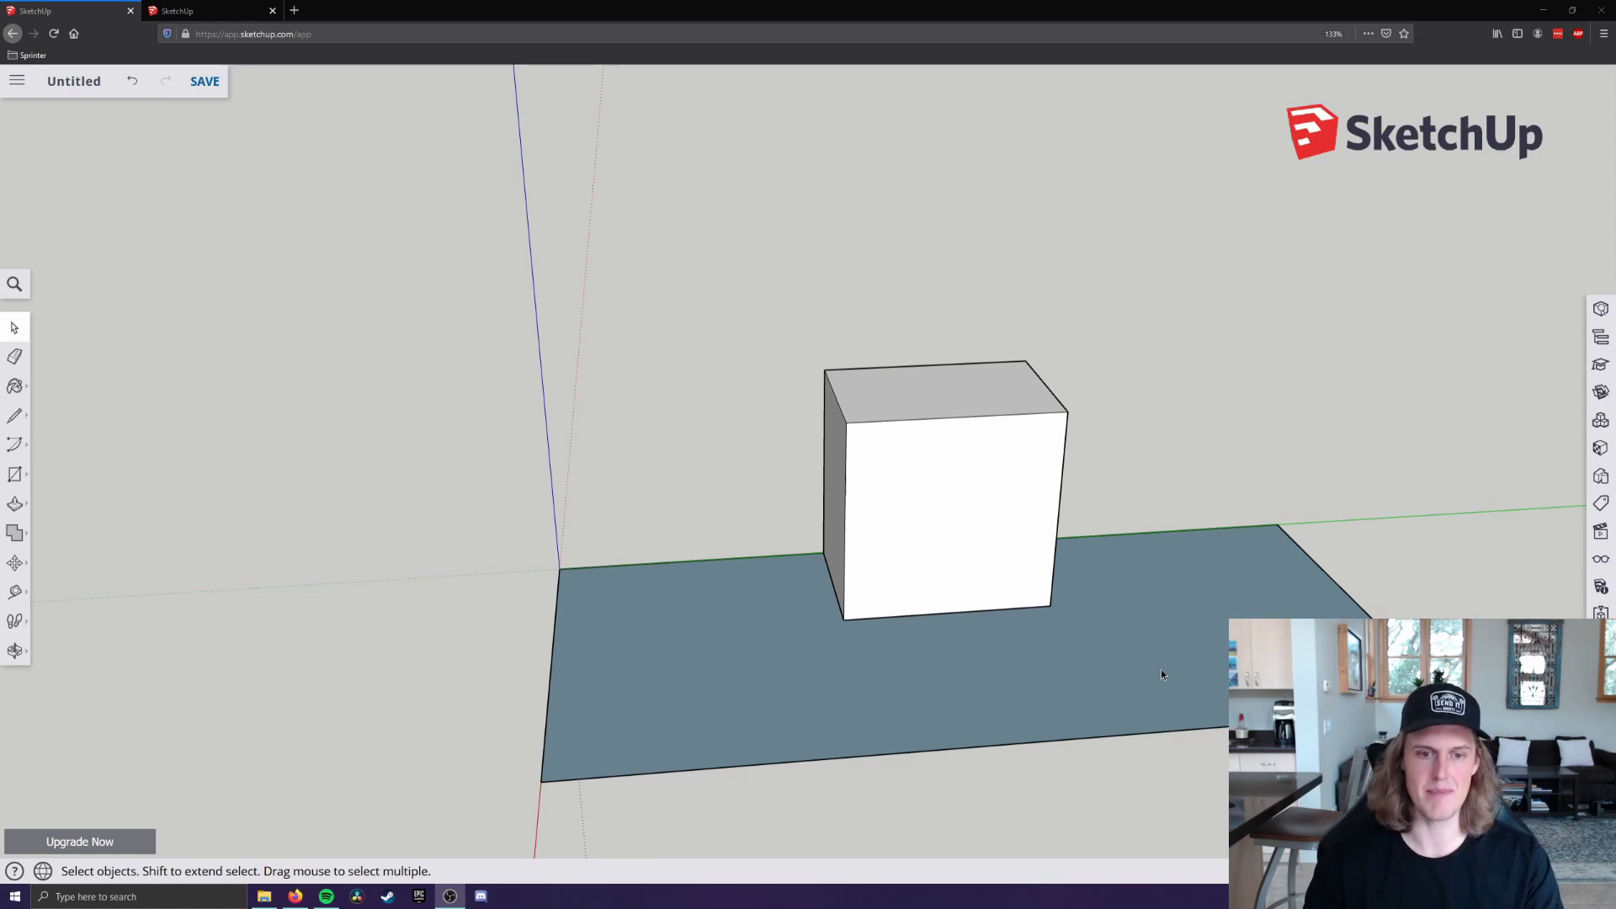
Add new tags named Floor and Roof, plus a third purple tag
middle_click_drag(1160, 669, 551, 423)
left_click_drag(305, 384, 718, 488)
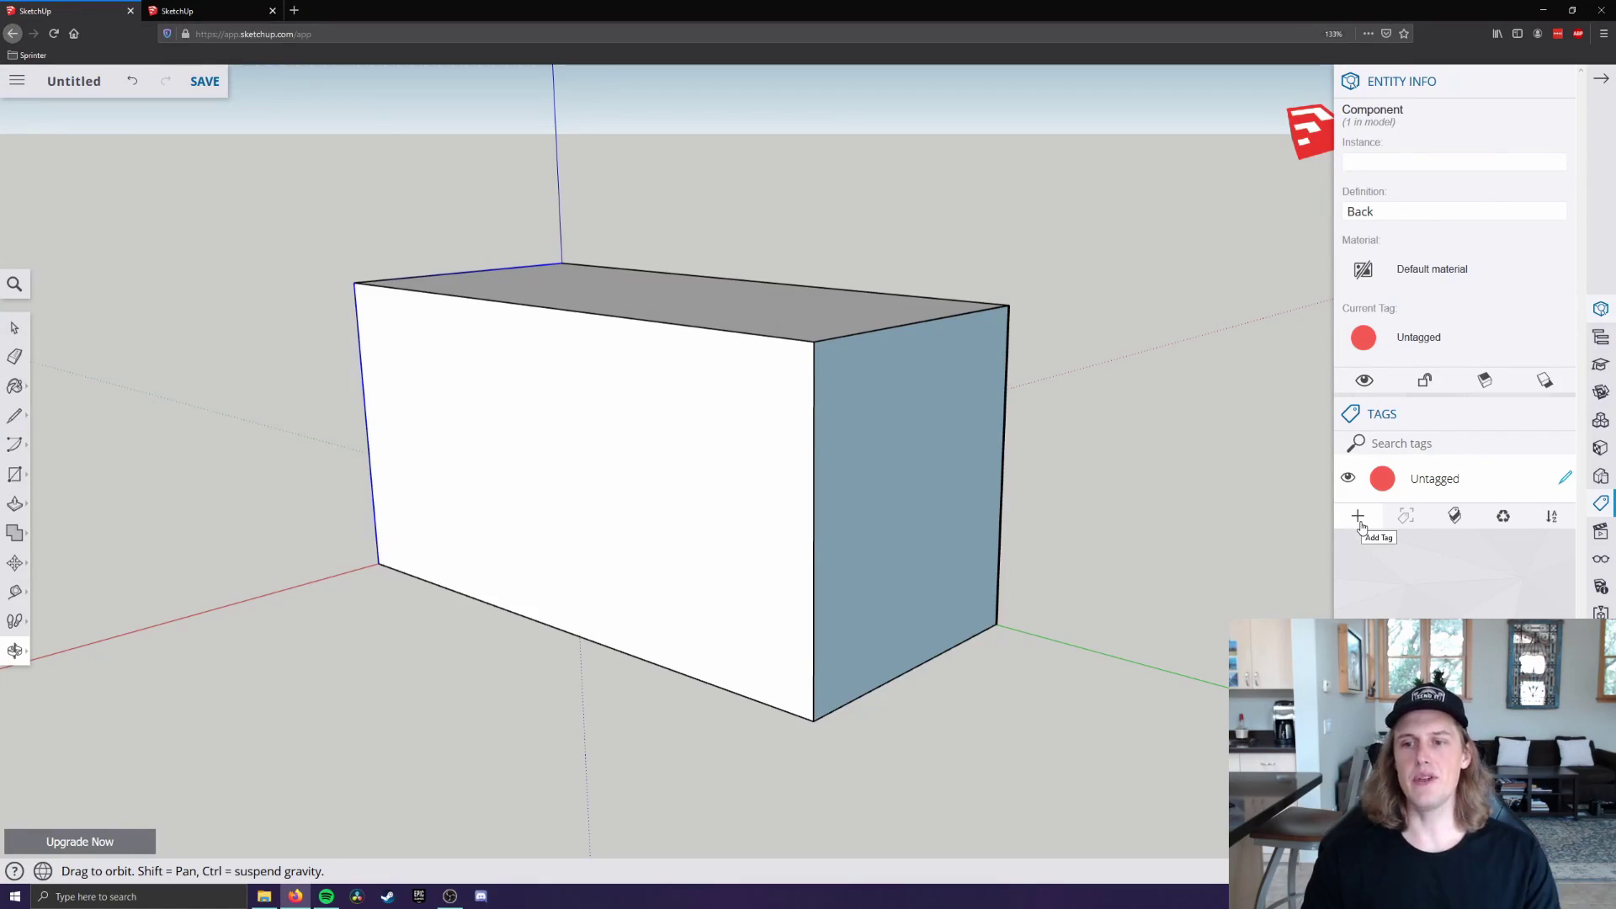
left_click(1357, 516)
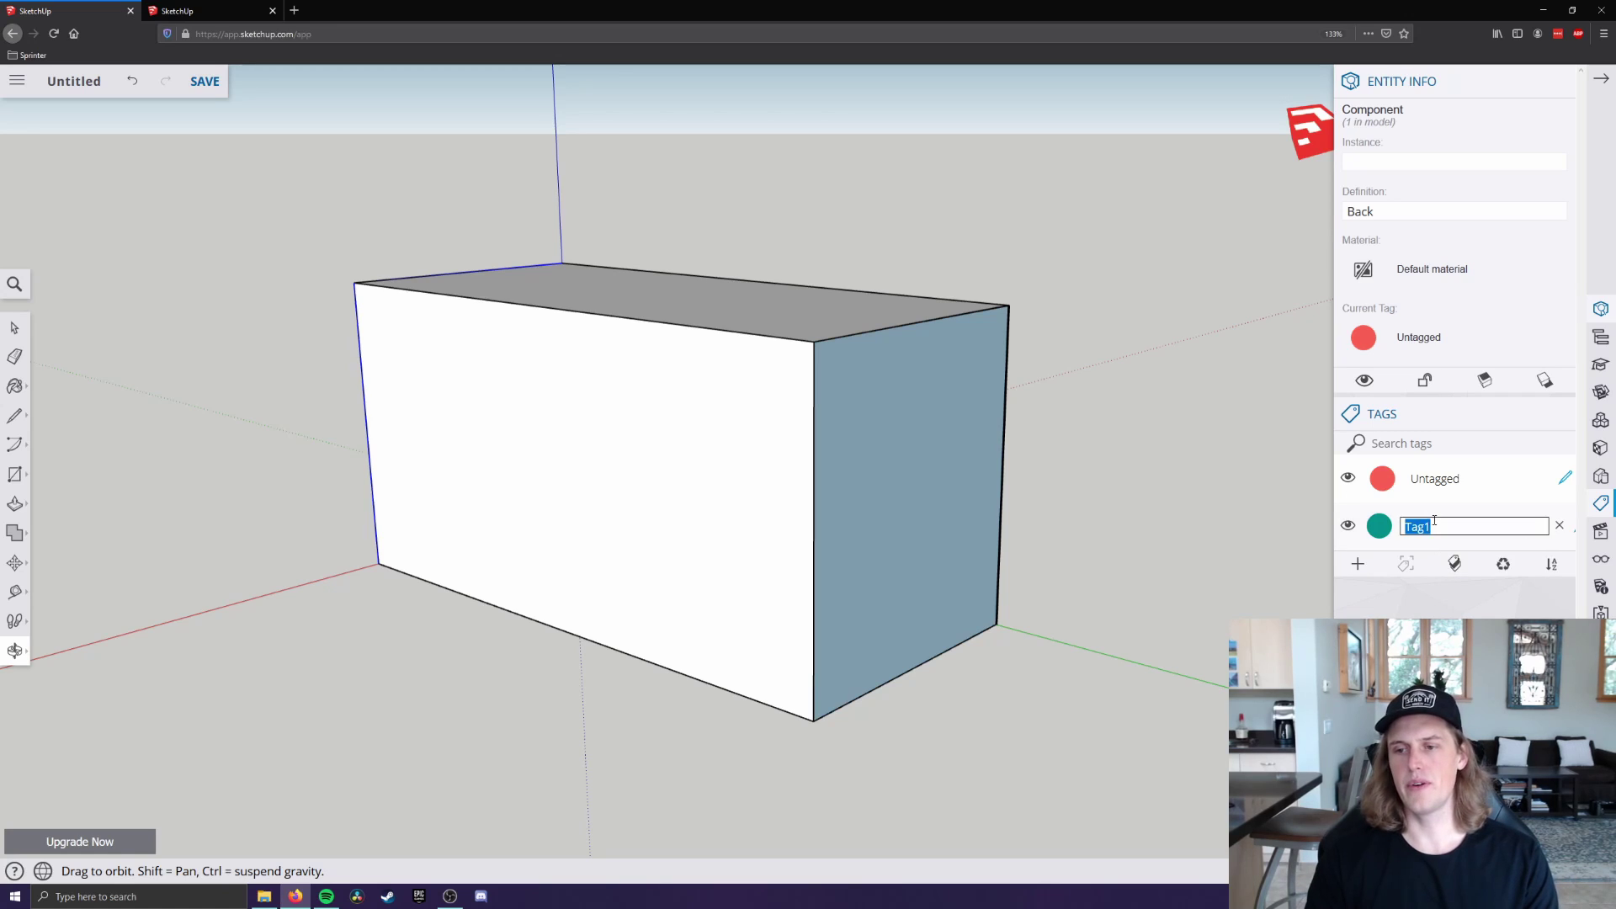
type("Floor")
key("Return")
left_click(1358, 562)
type("Roof")
key("Return")
left_click(1358, 611)
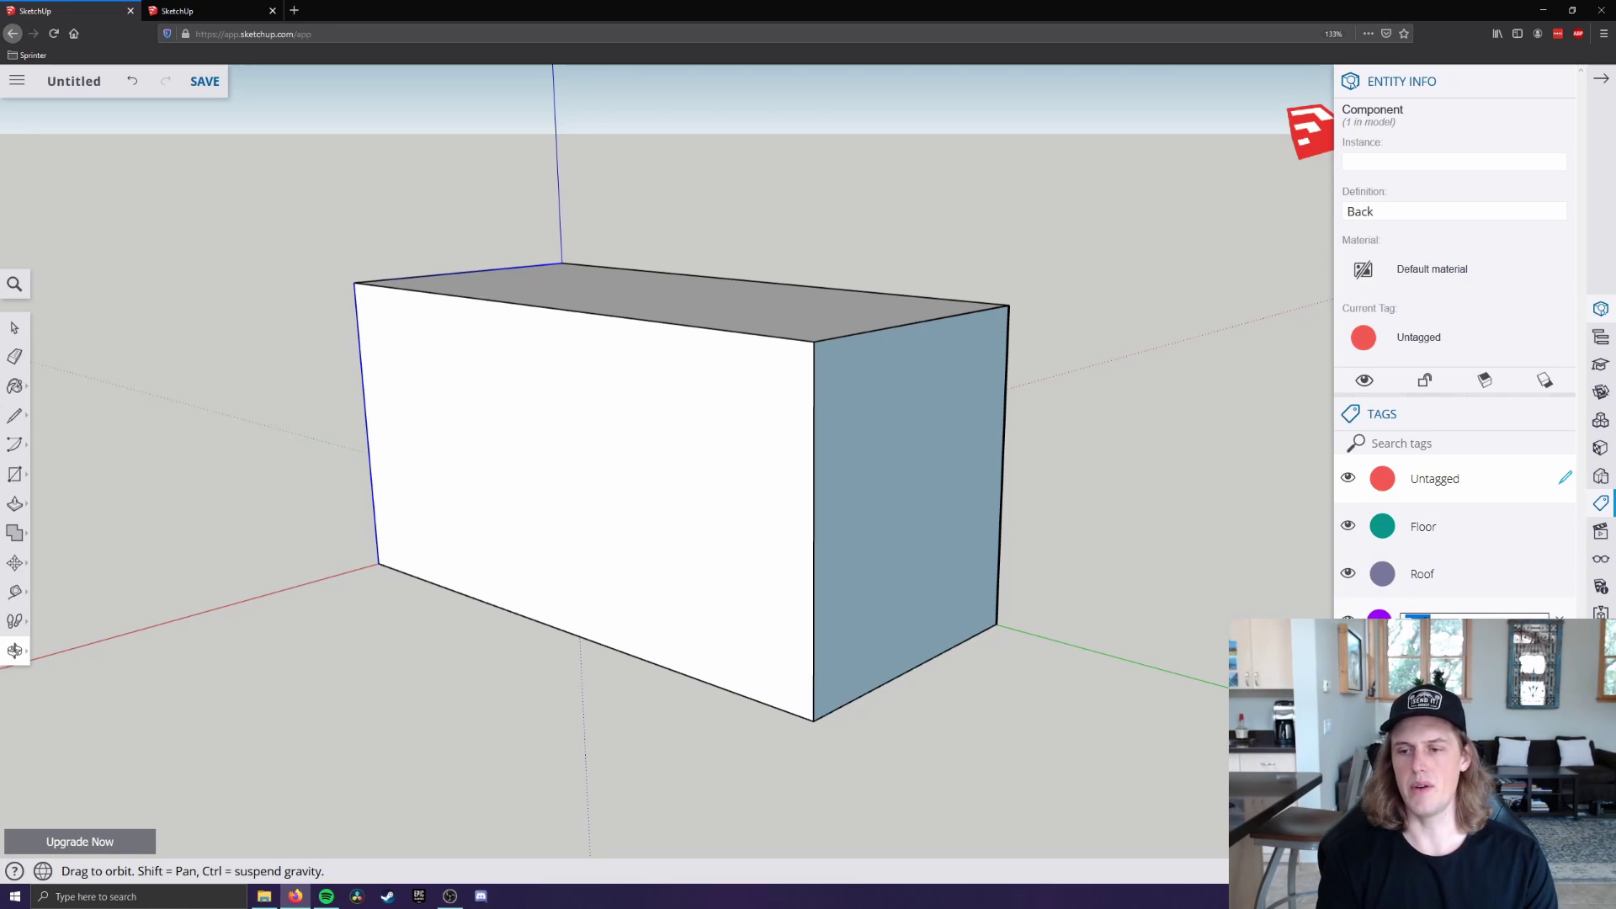
key("Return")
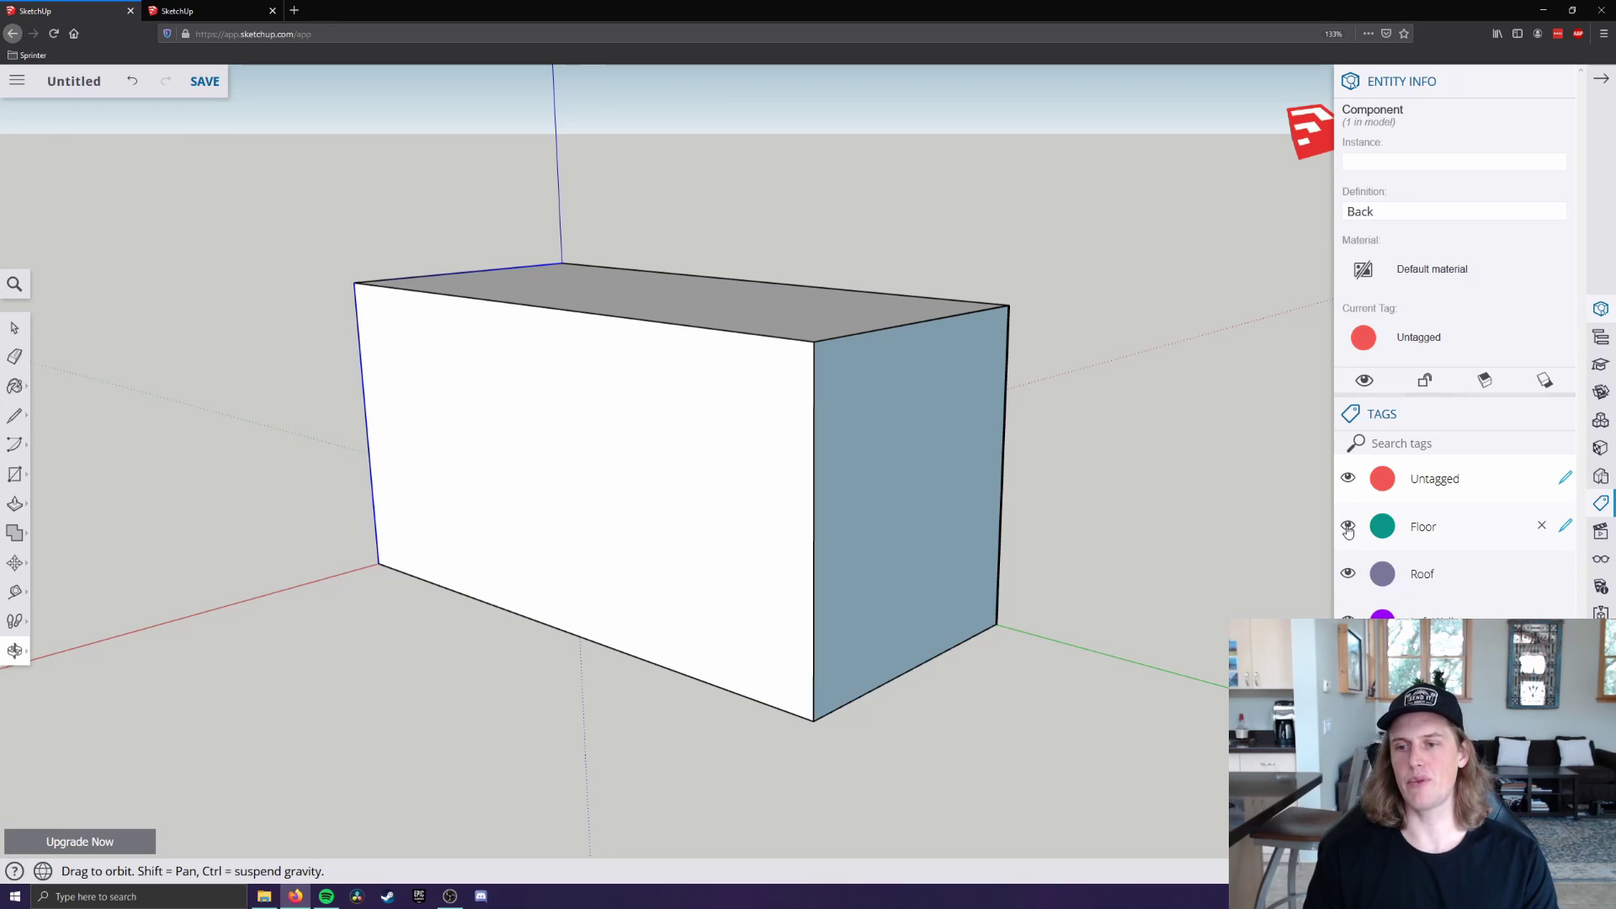
key("space")
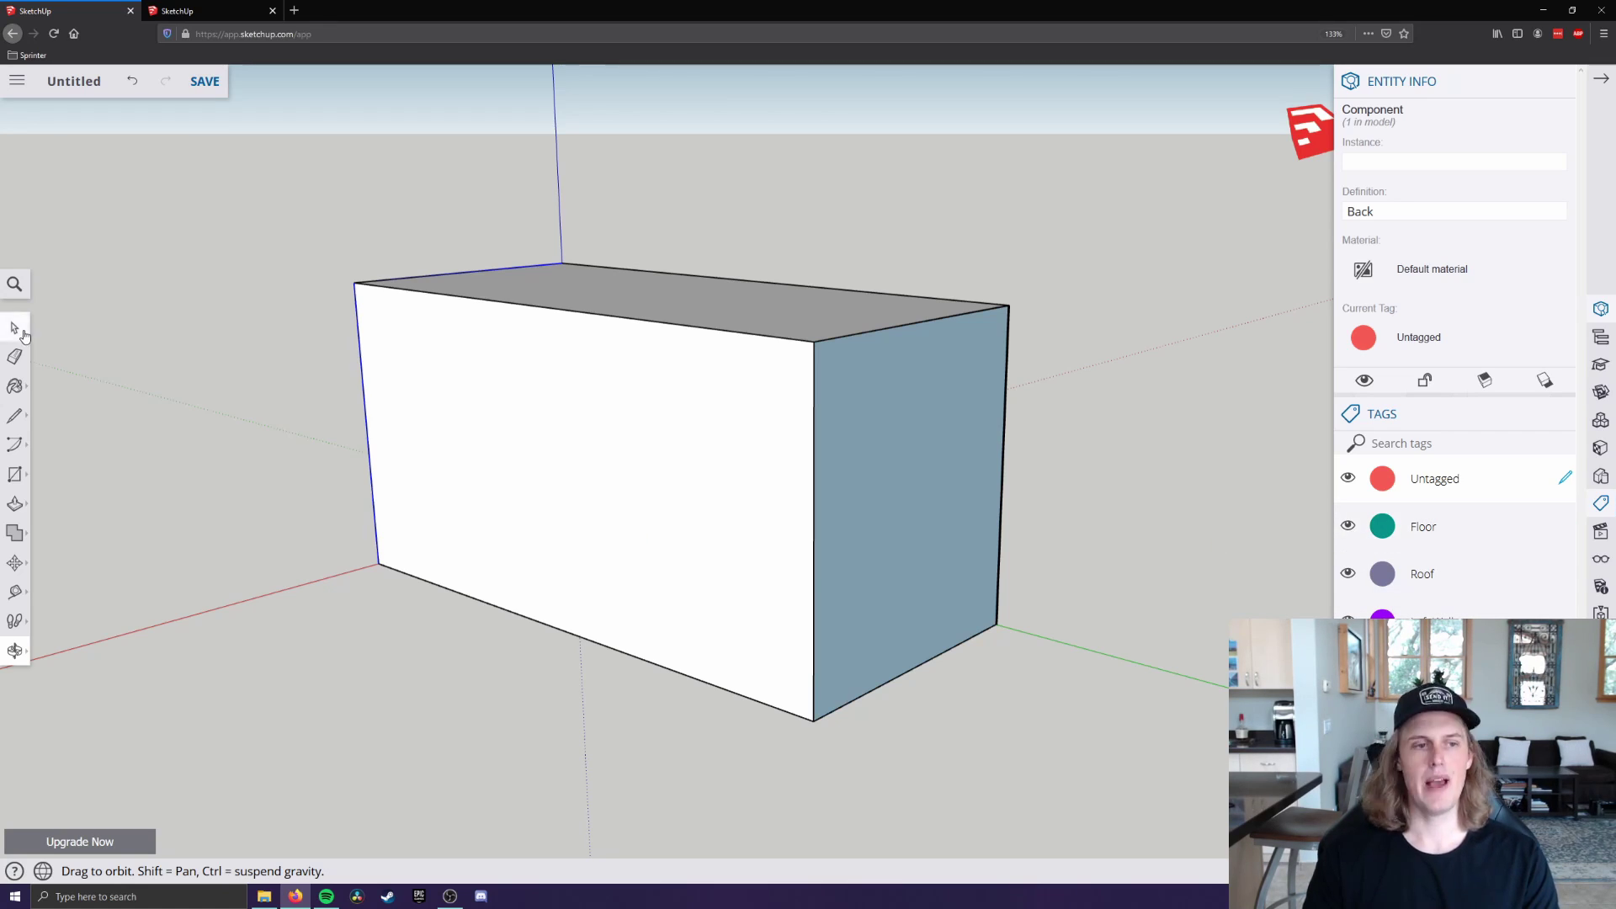
Assign the Right Wall tag to the right wall component
left_click(637, 446)
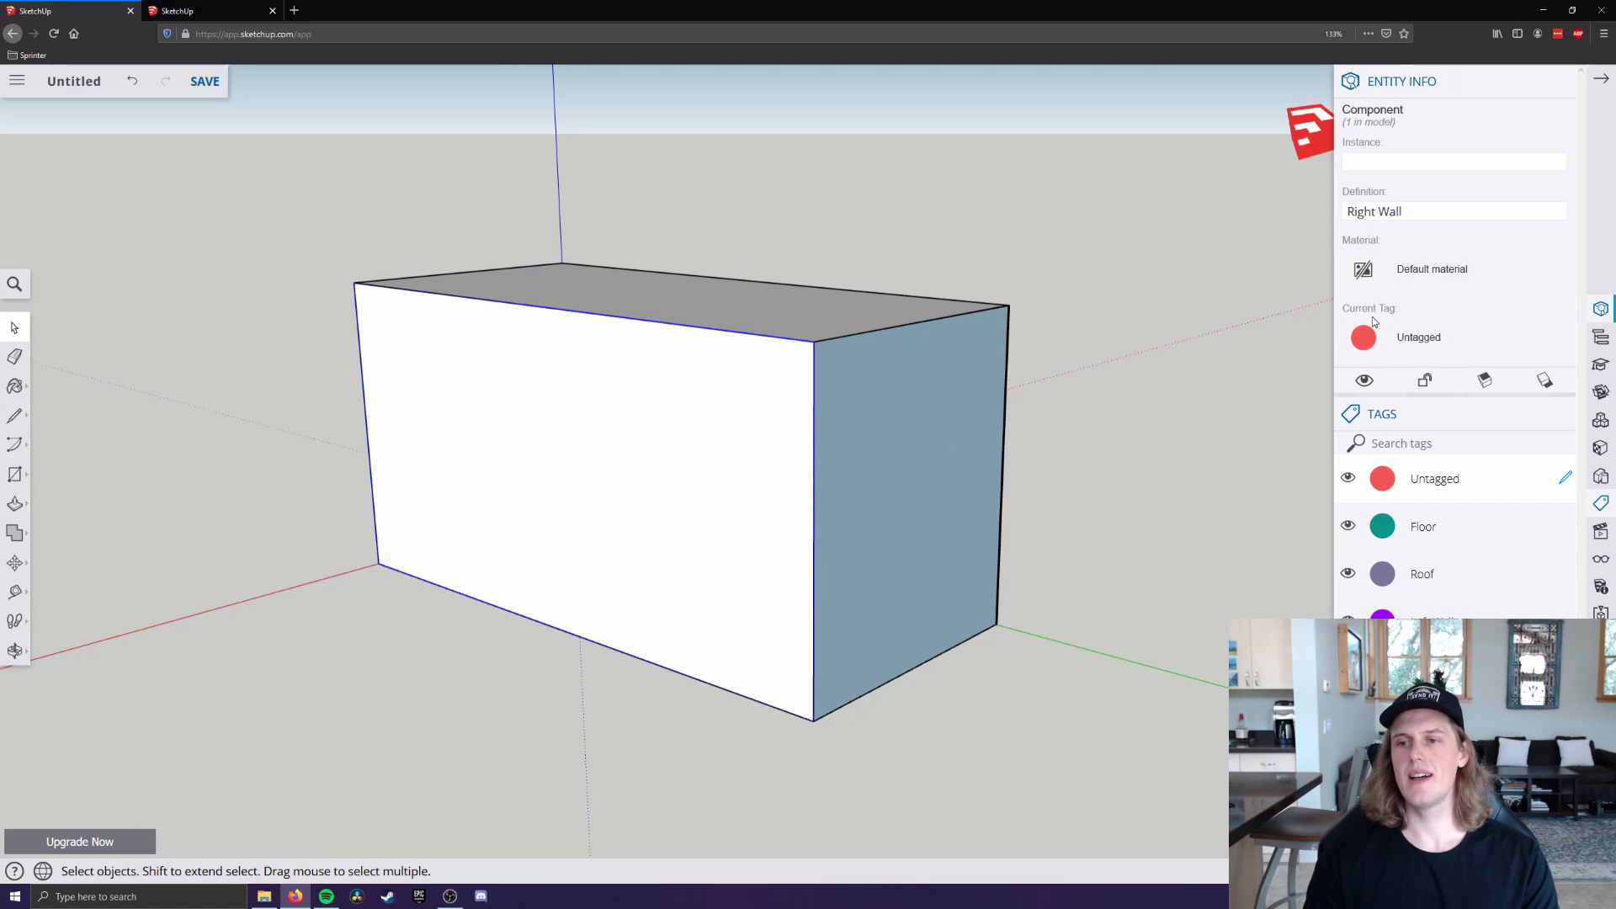
left_click(1418, 341)
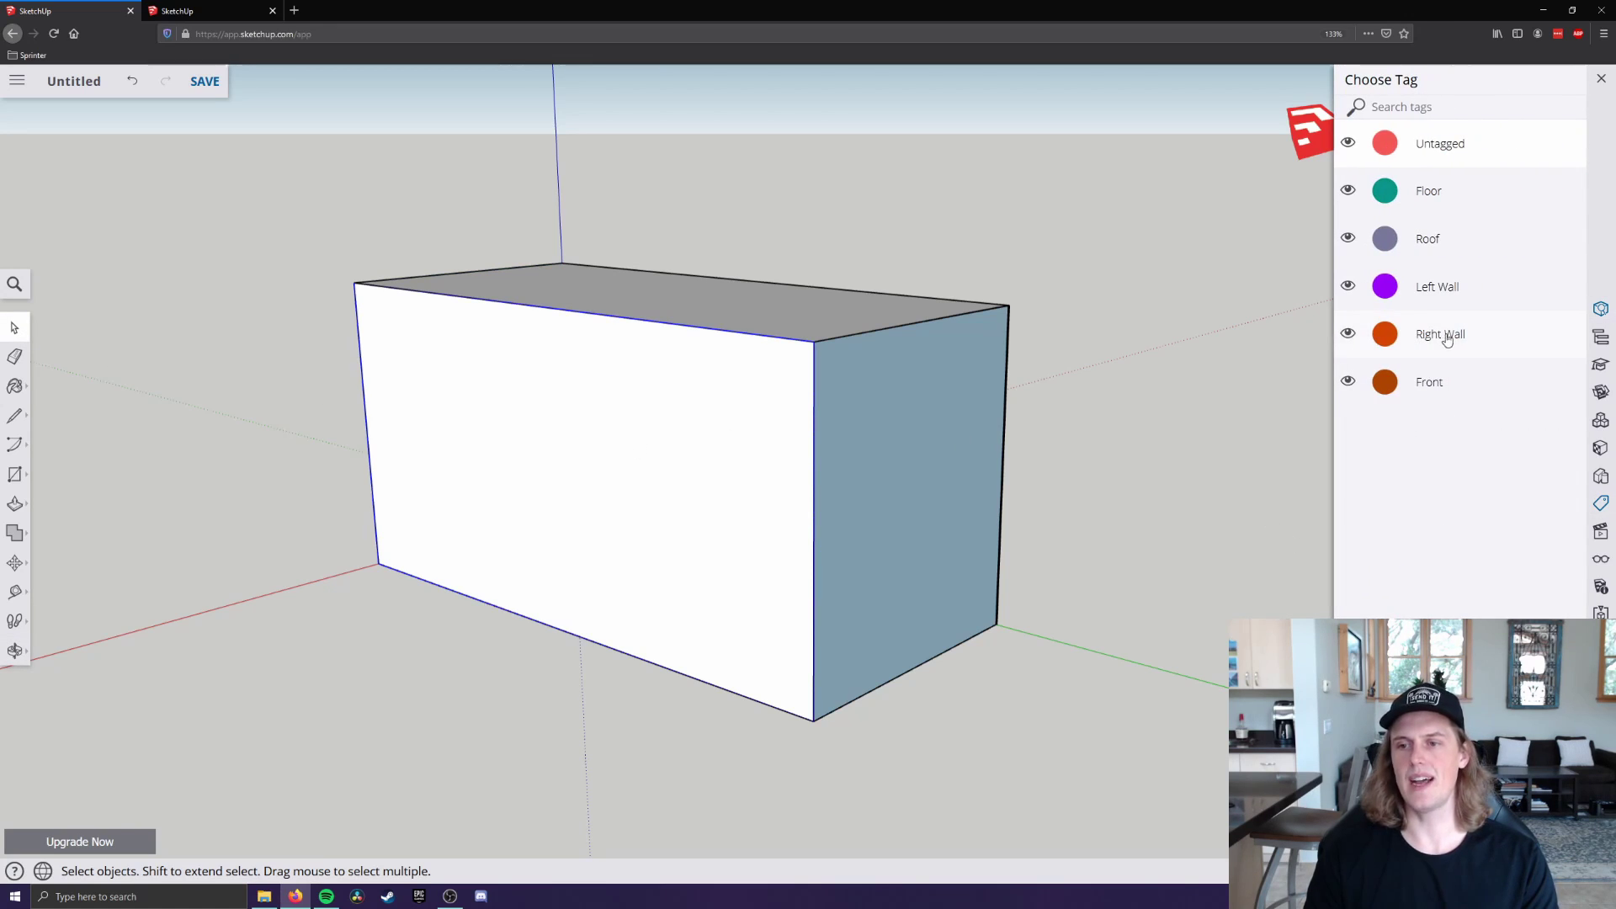
left_click(1450, 337)
Hide the Right Wall tag and orbit to look into the van interior
left_click(1348, 409)
left_click(1348, 409)
left_click(1348, 409)
left_click(1348, 410)
left_click(1349, 411)
left_click(1349, 411)
left_click(1349, 411)
left_click(1349, 411)
left_click(1349, 411)
left_click(1349, 410)
left_click(1349, 410)
left_click(1348, 411)
left_click(1349, 410)
left_click(1349, 411)
left_click(1349, 411)
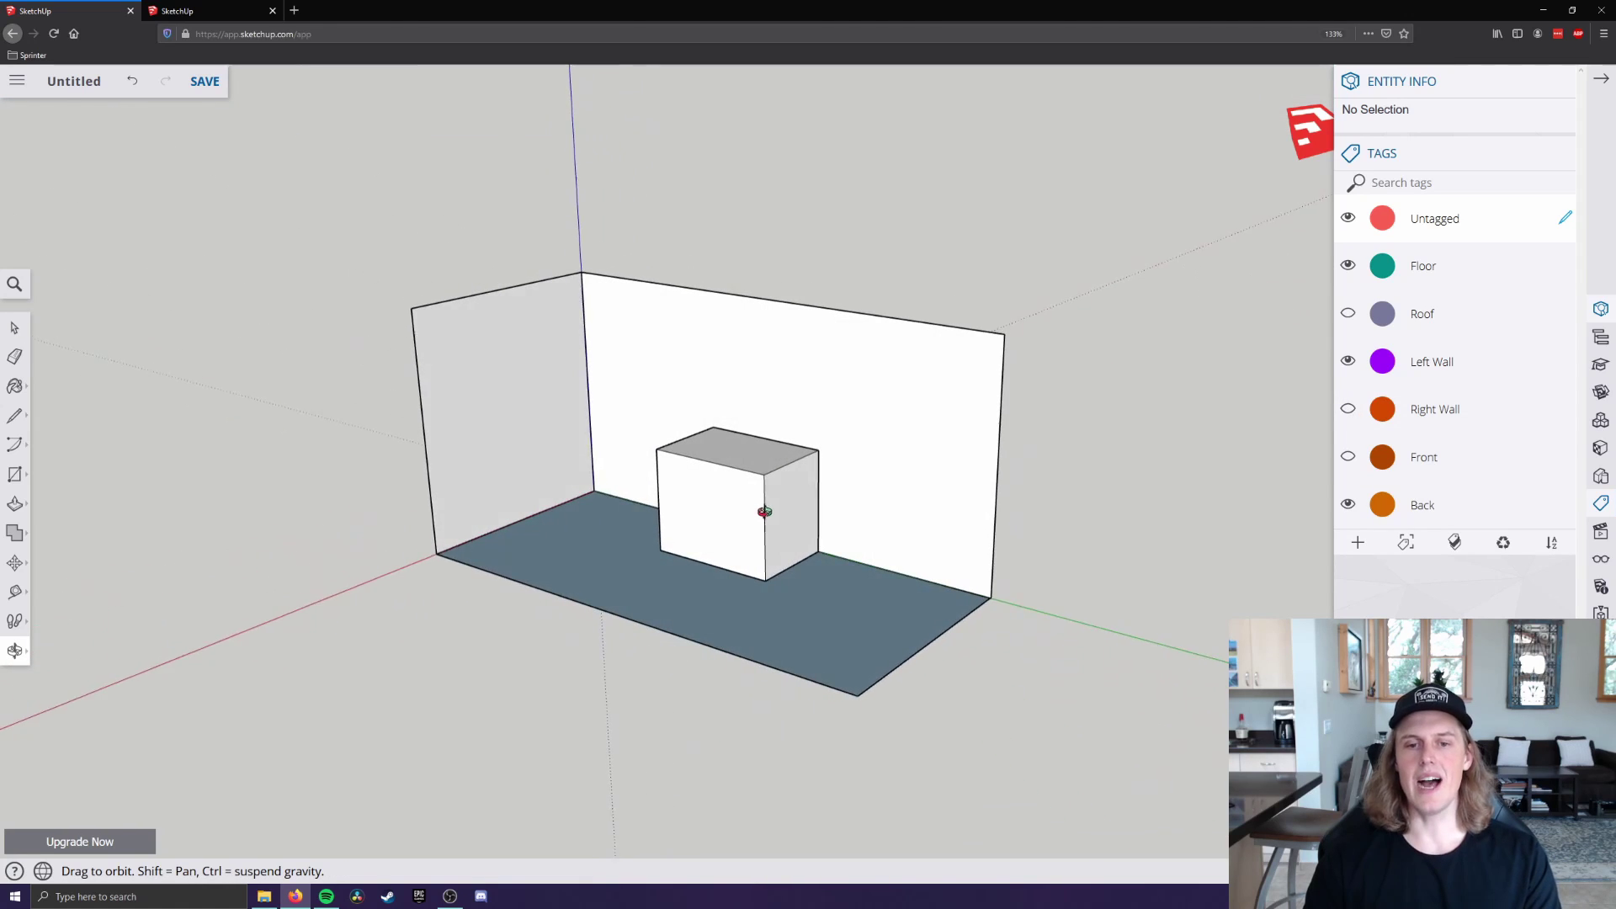
left_click_drag(760, 508, 800, 523)
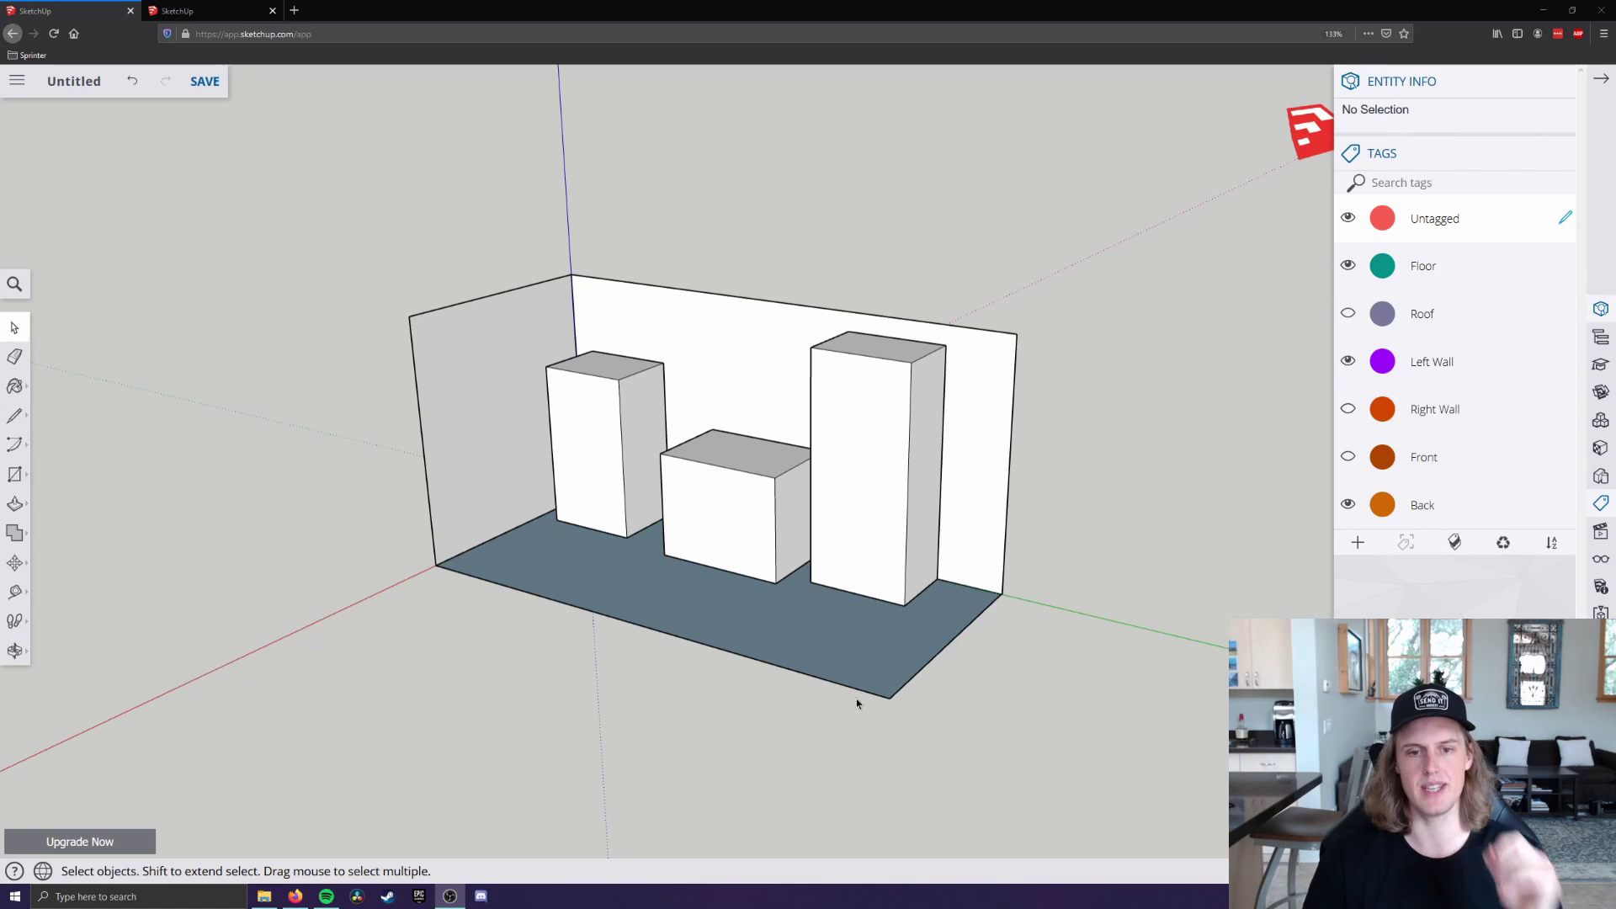
Create a new tag named Cabinets
left_click(1366, 547)
type("Cabinets")
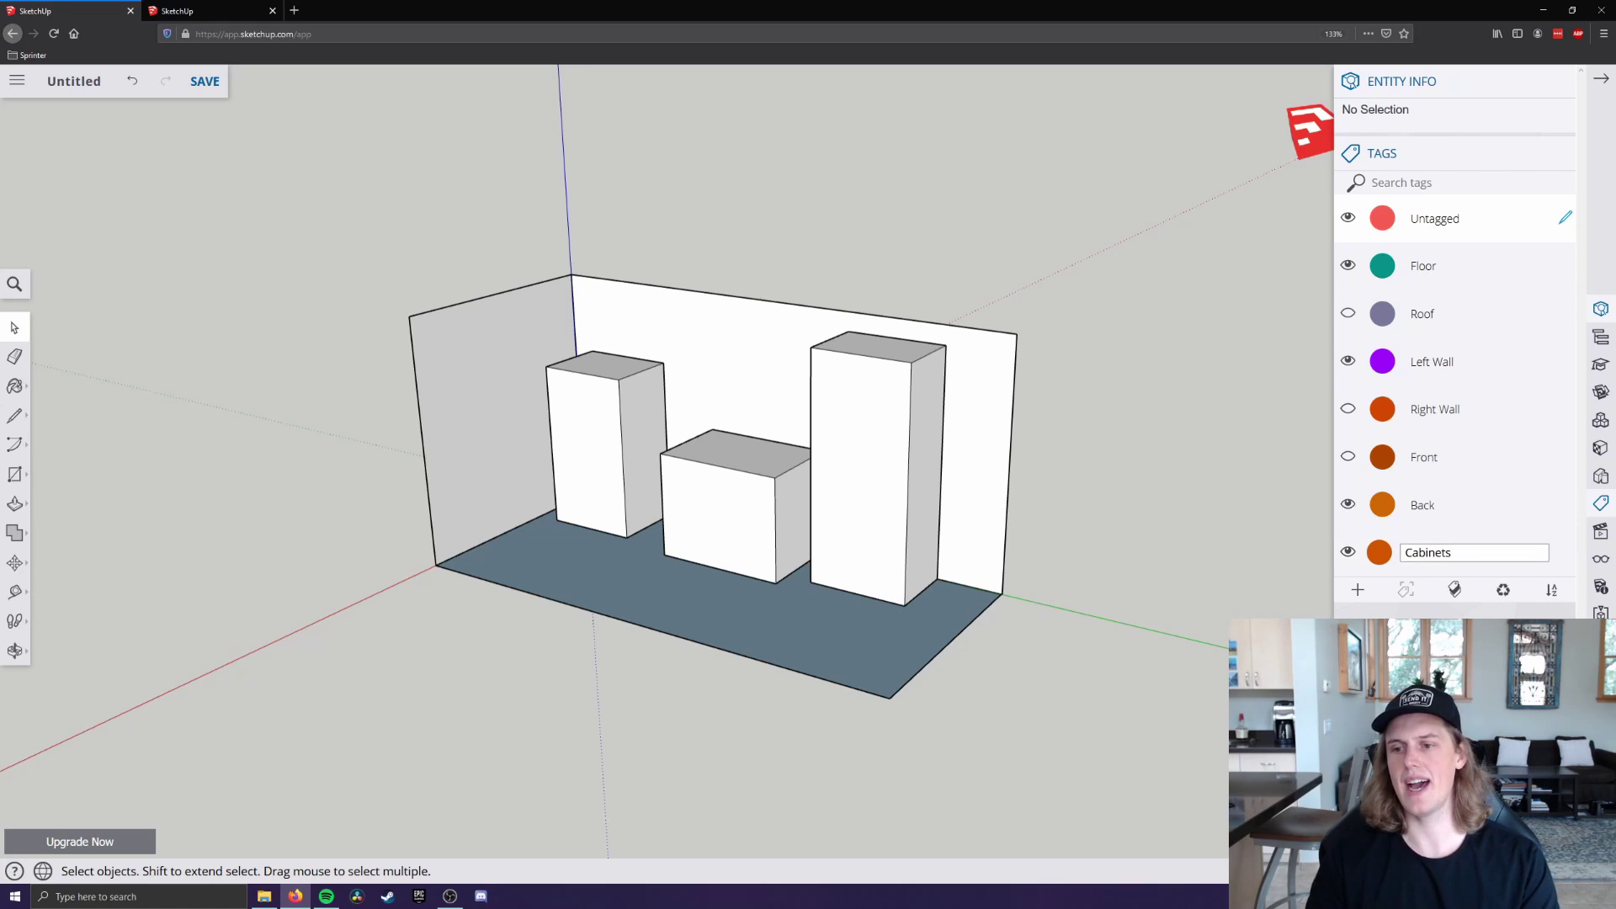
key("Return")
Assign the Cabinets tag to the tall, middle and small left cabinets
left_click(860, 549)
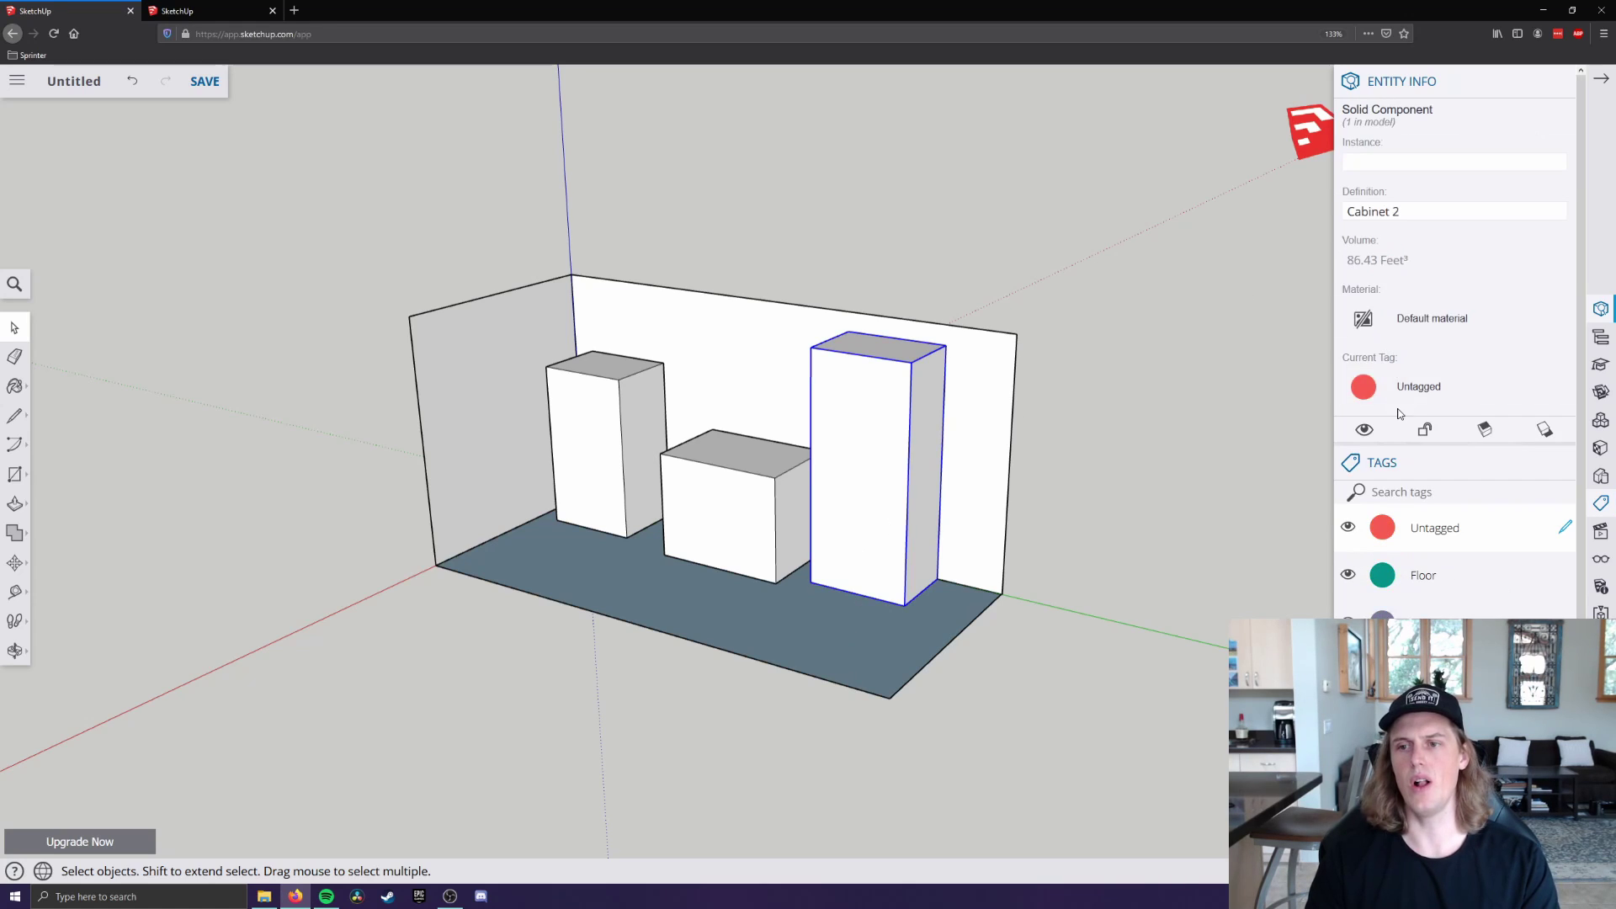
left_click(1399, 411)
left_click(1402, 470)
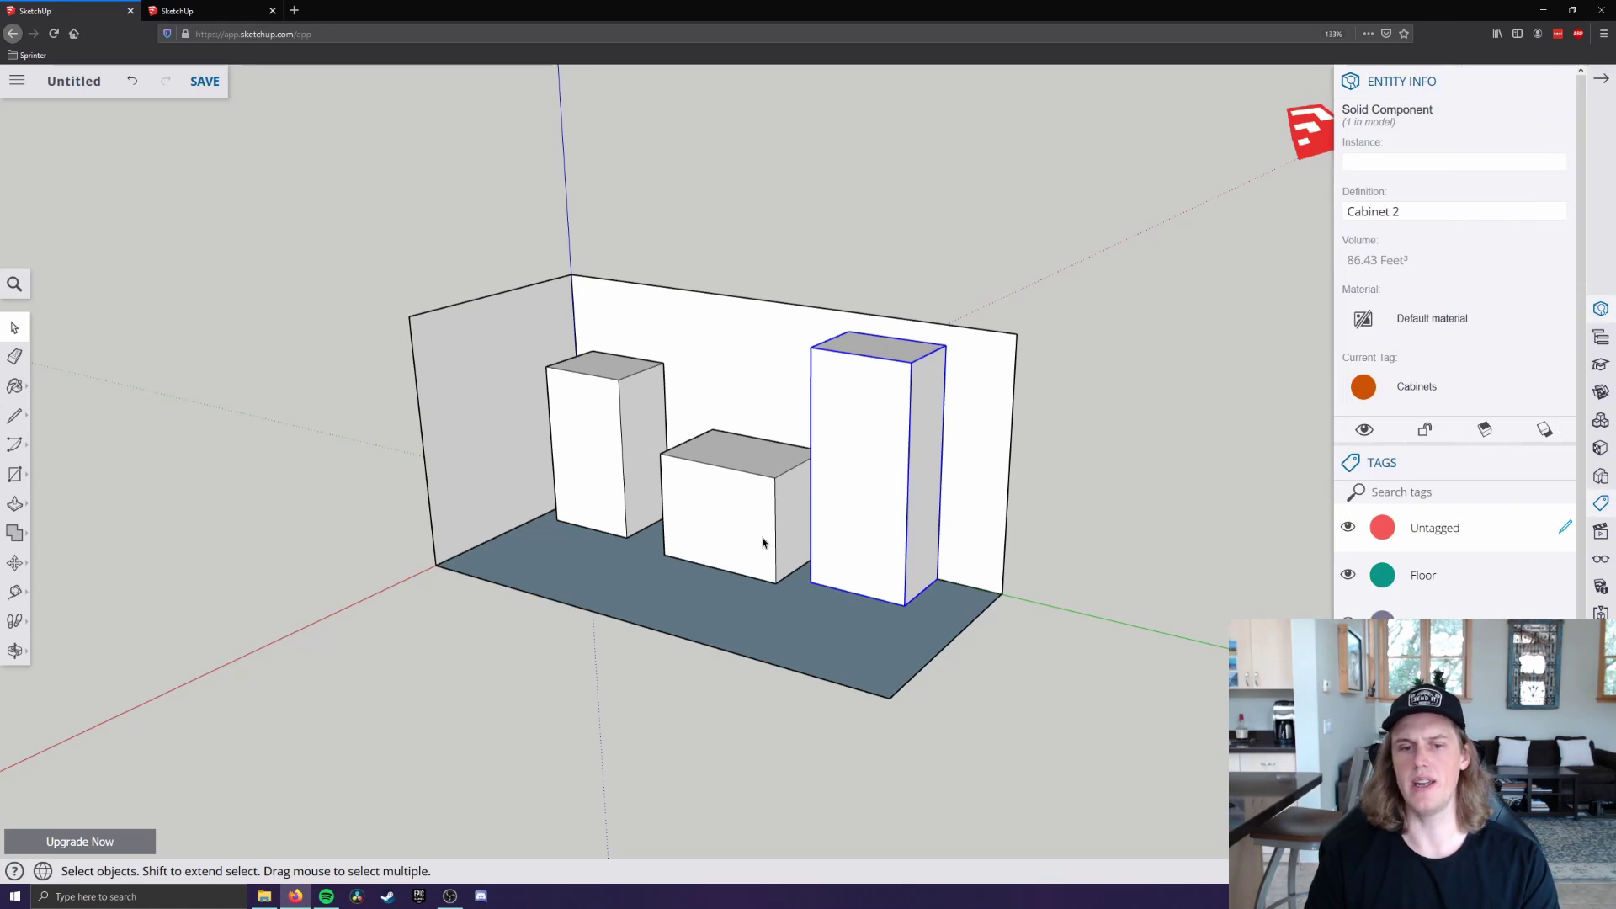
left_click(760, 537)
left_click(1441, 389)
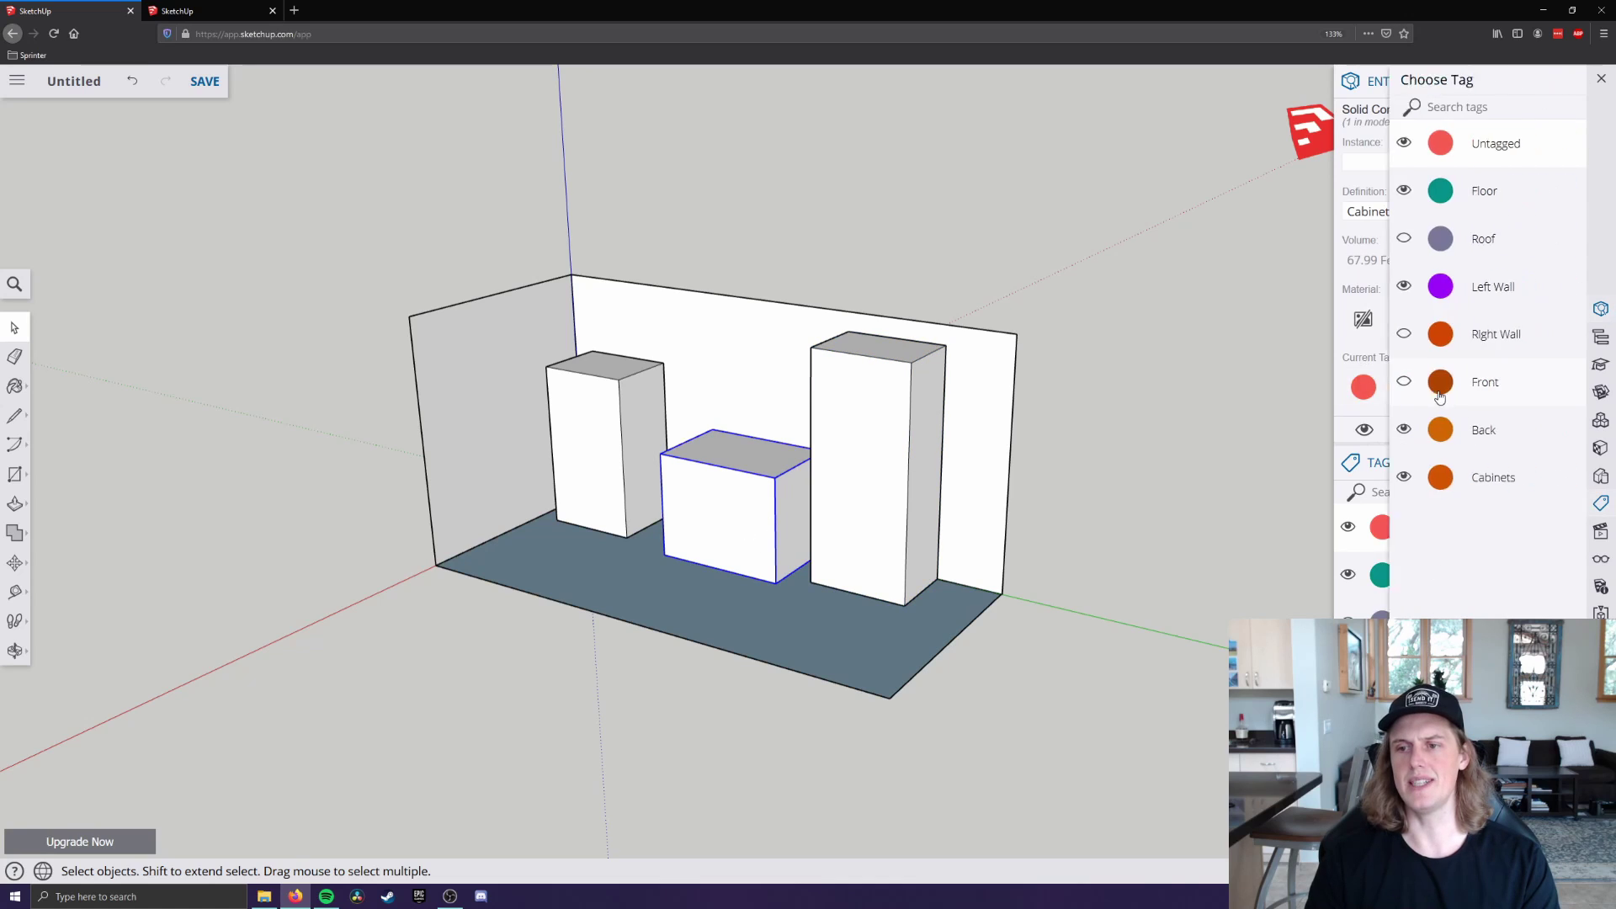
left_click(1440, 476)
left_click(623, 451)
left_click(1468, 396)
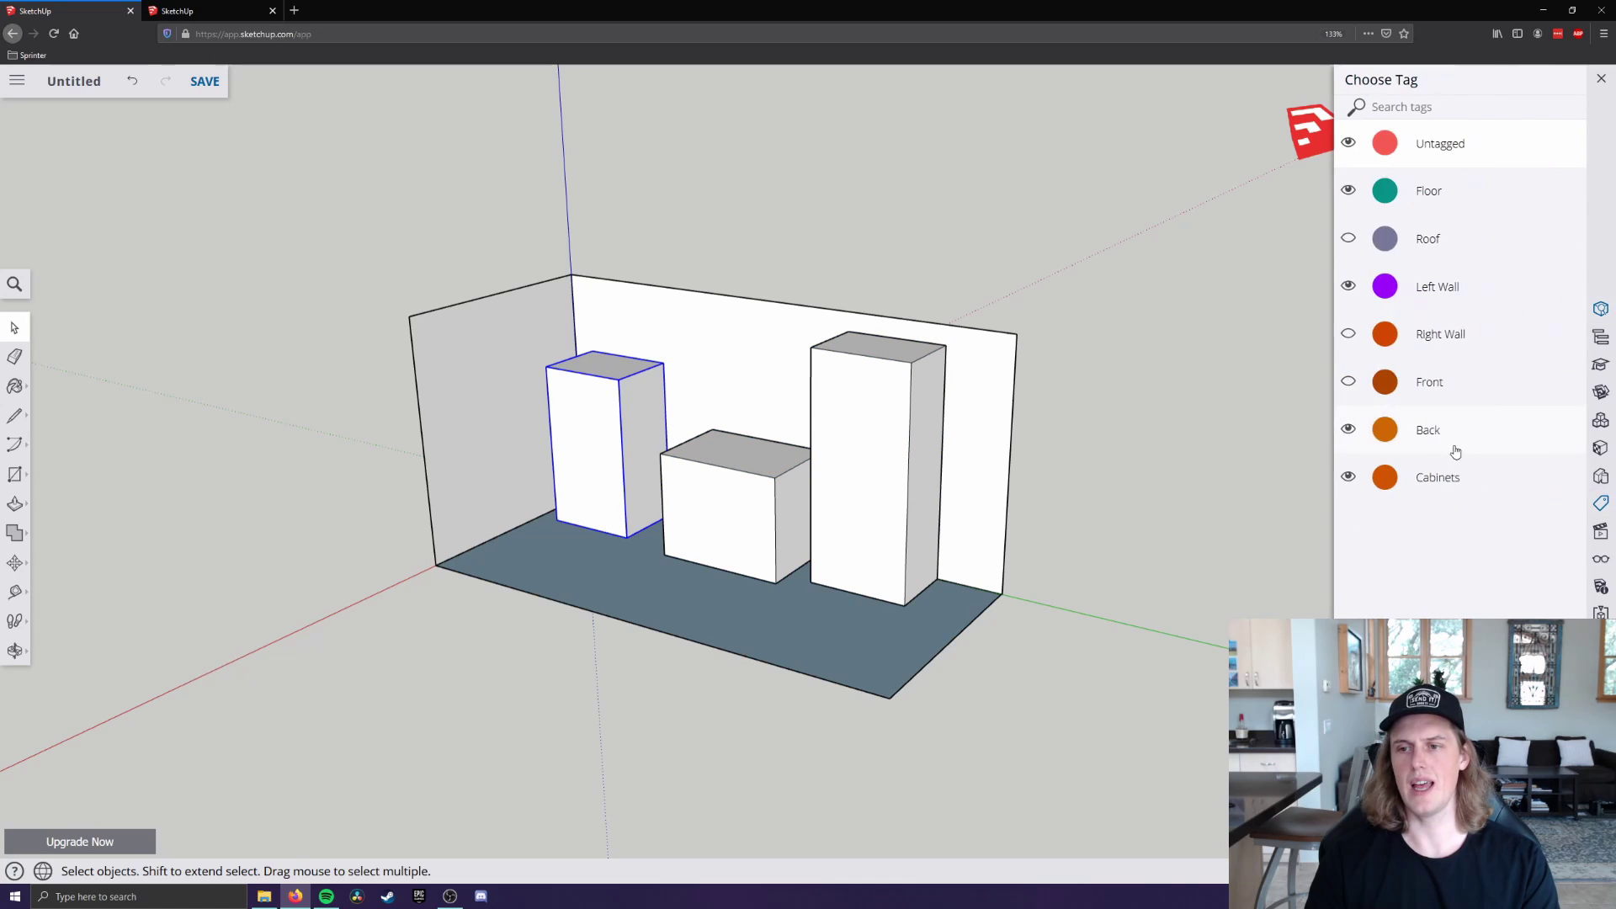
left_click(1440, 477)
Hide the Cabinets tag so the three cabinets disappear
left_click(1348, 552)
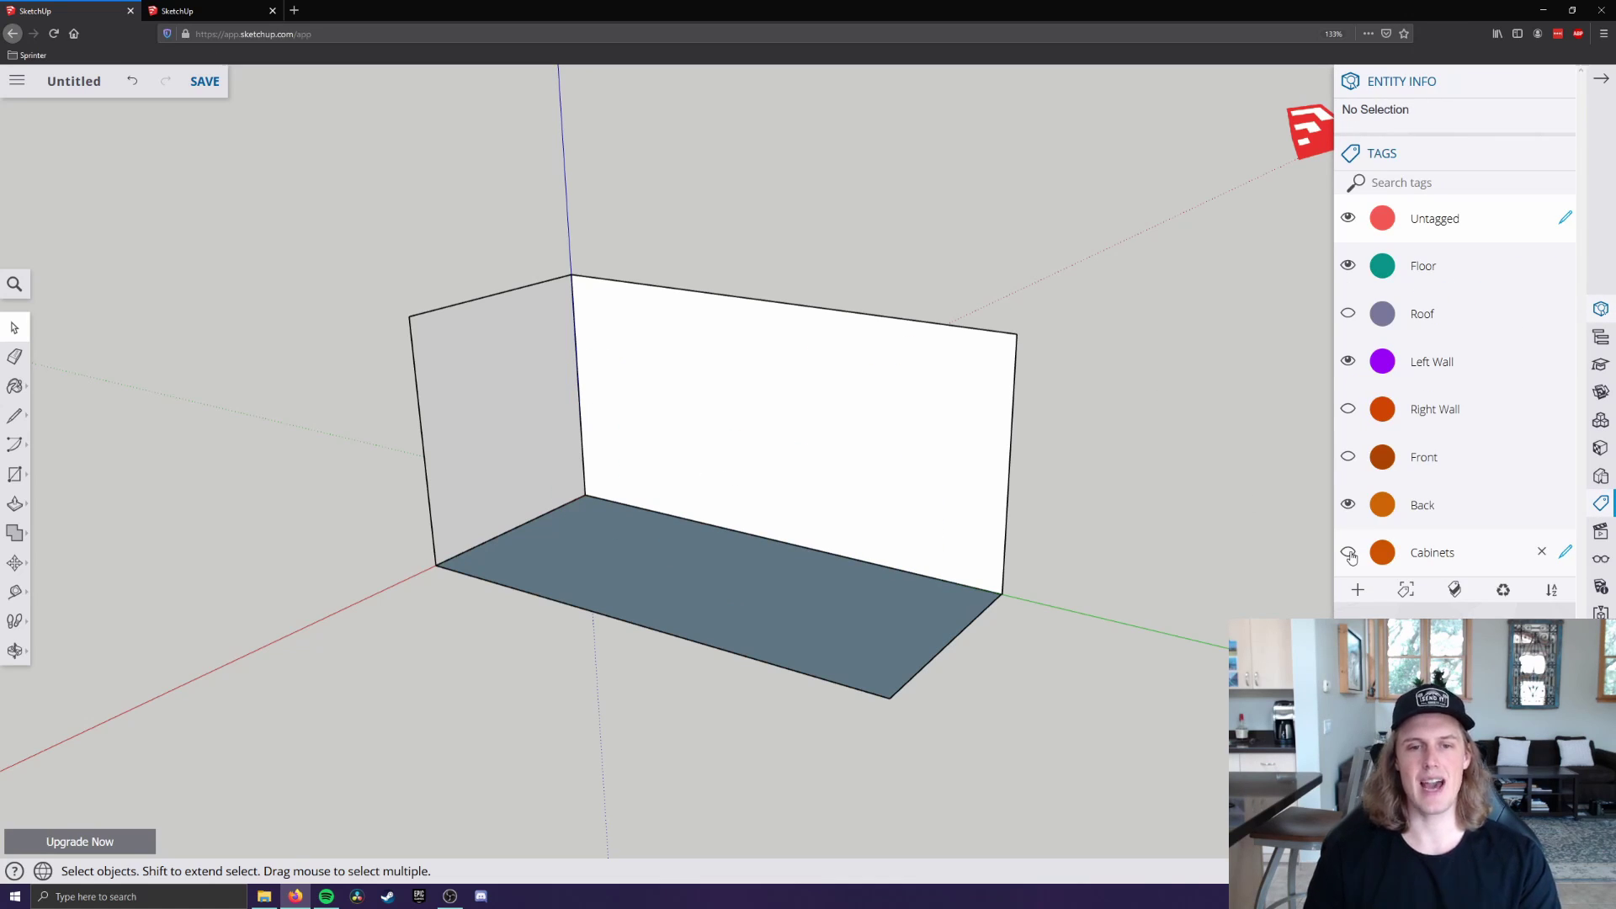
left_click(1348, 552)
left_click(1349, 553)
left_click(1349, 553)
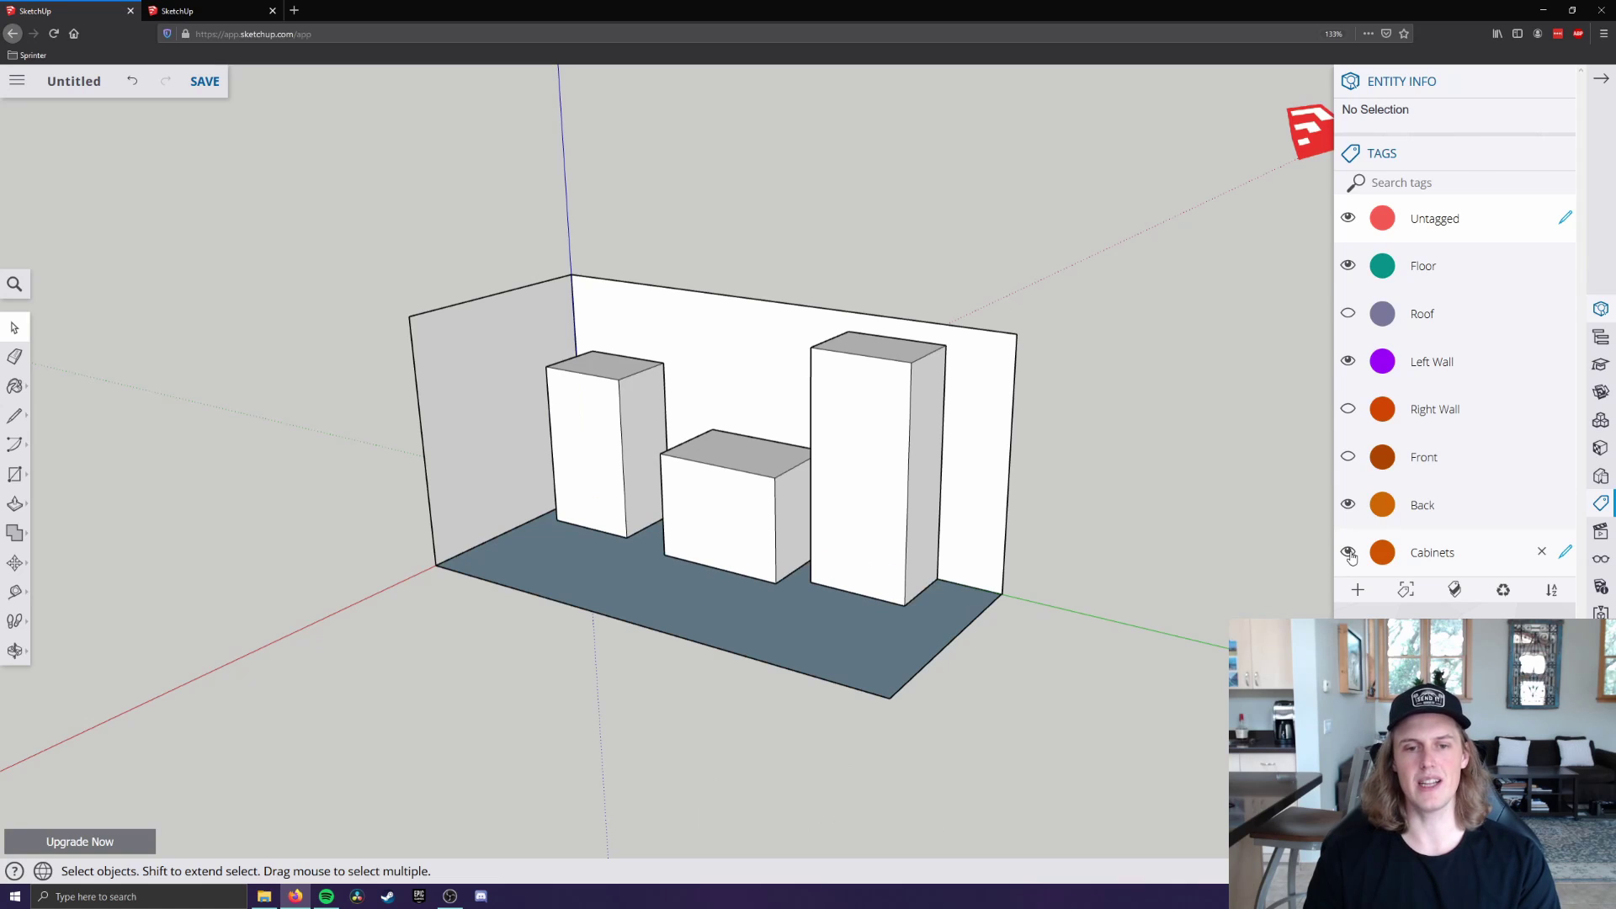
left_click(1349, 553)
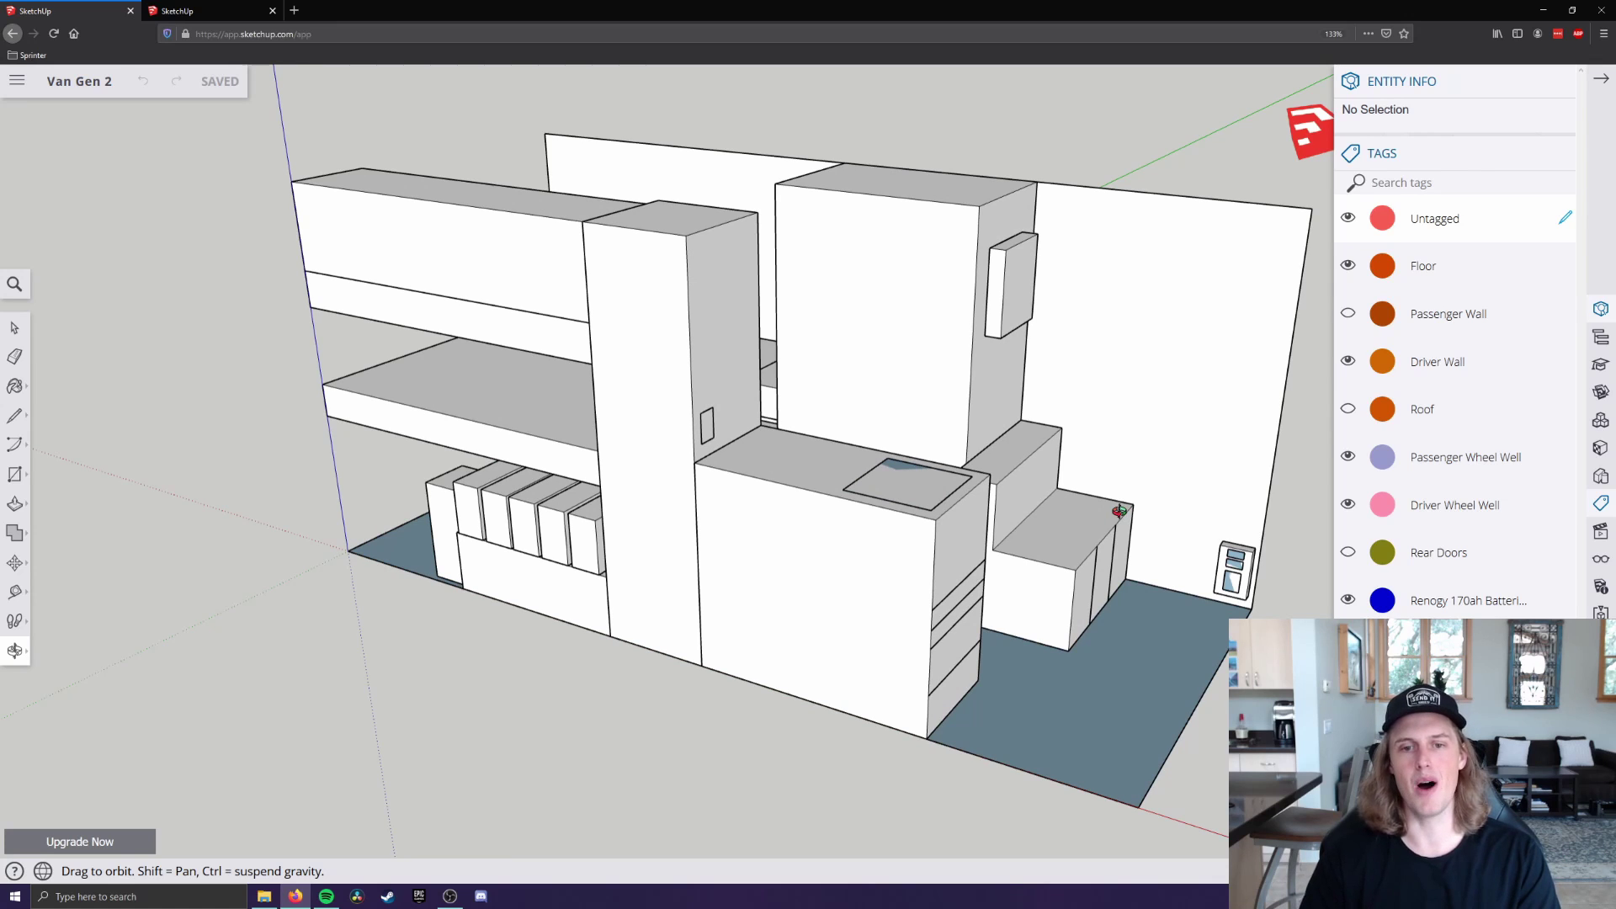
Measure the 23.00" aisle gap between the cabinets twice with the Tape Measure
left_click_drag(1201, 488, 882, 532)
left_click_drag(1071, 634, 839, 345)
scroll(838, 345, "up", 3)
key("t")
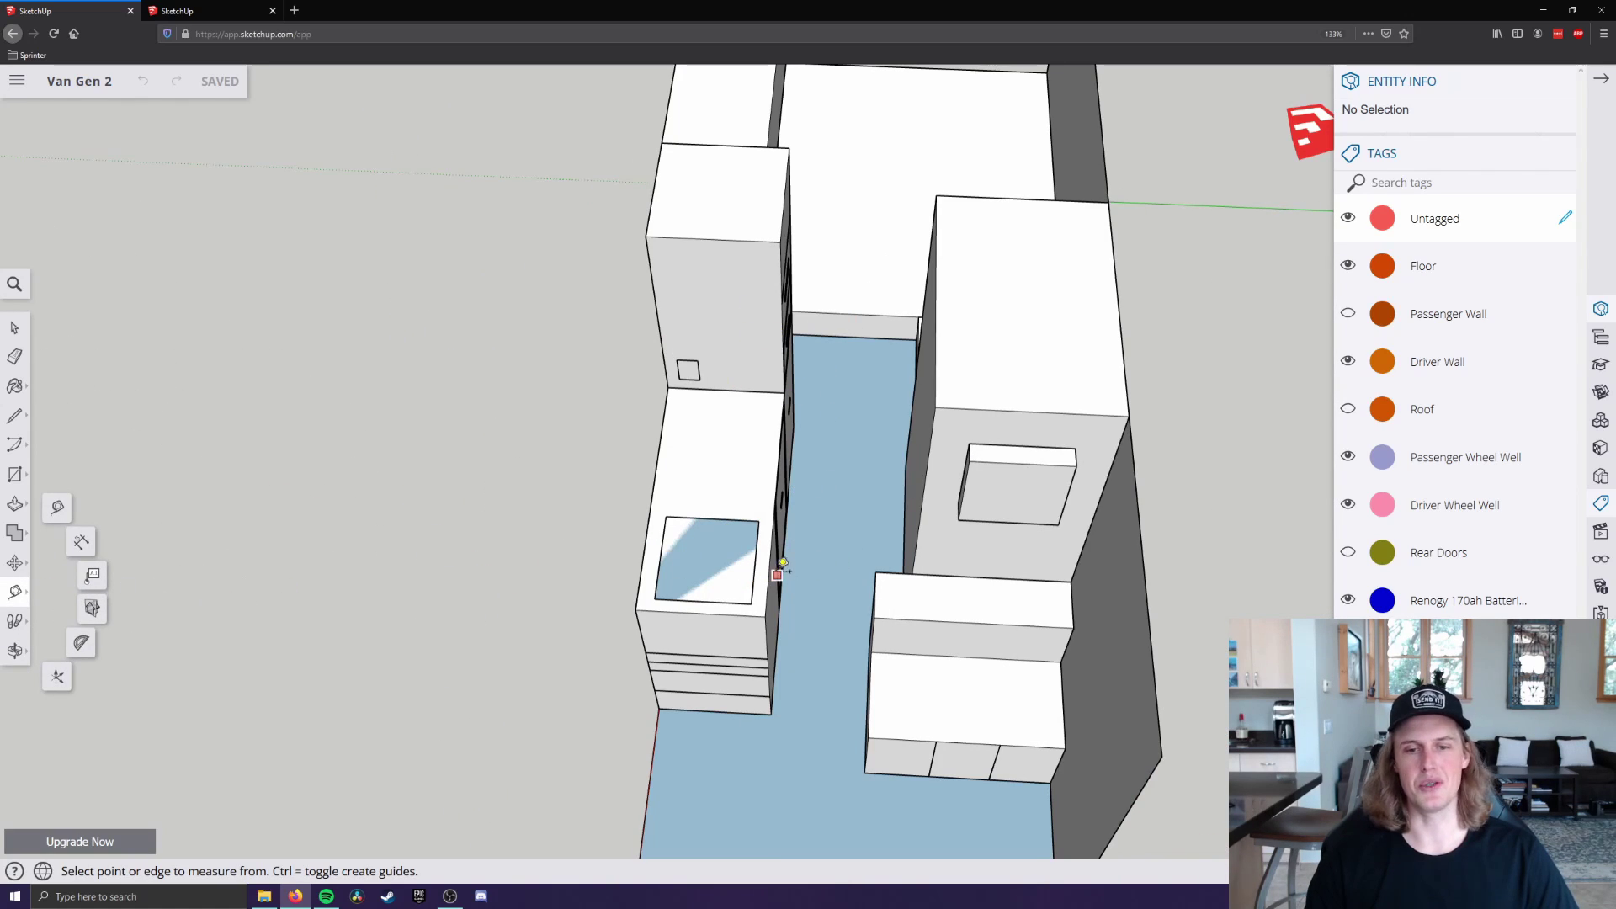
left_click(783, 535)
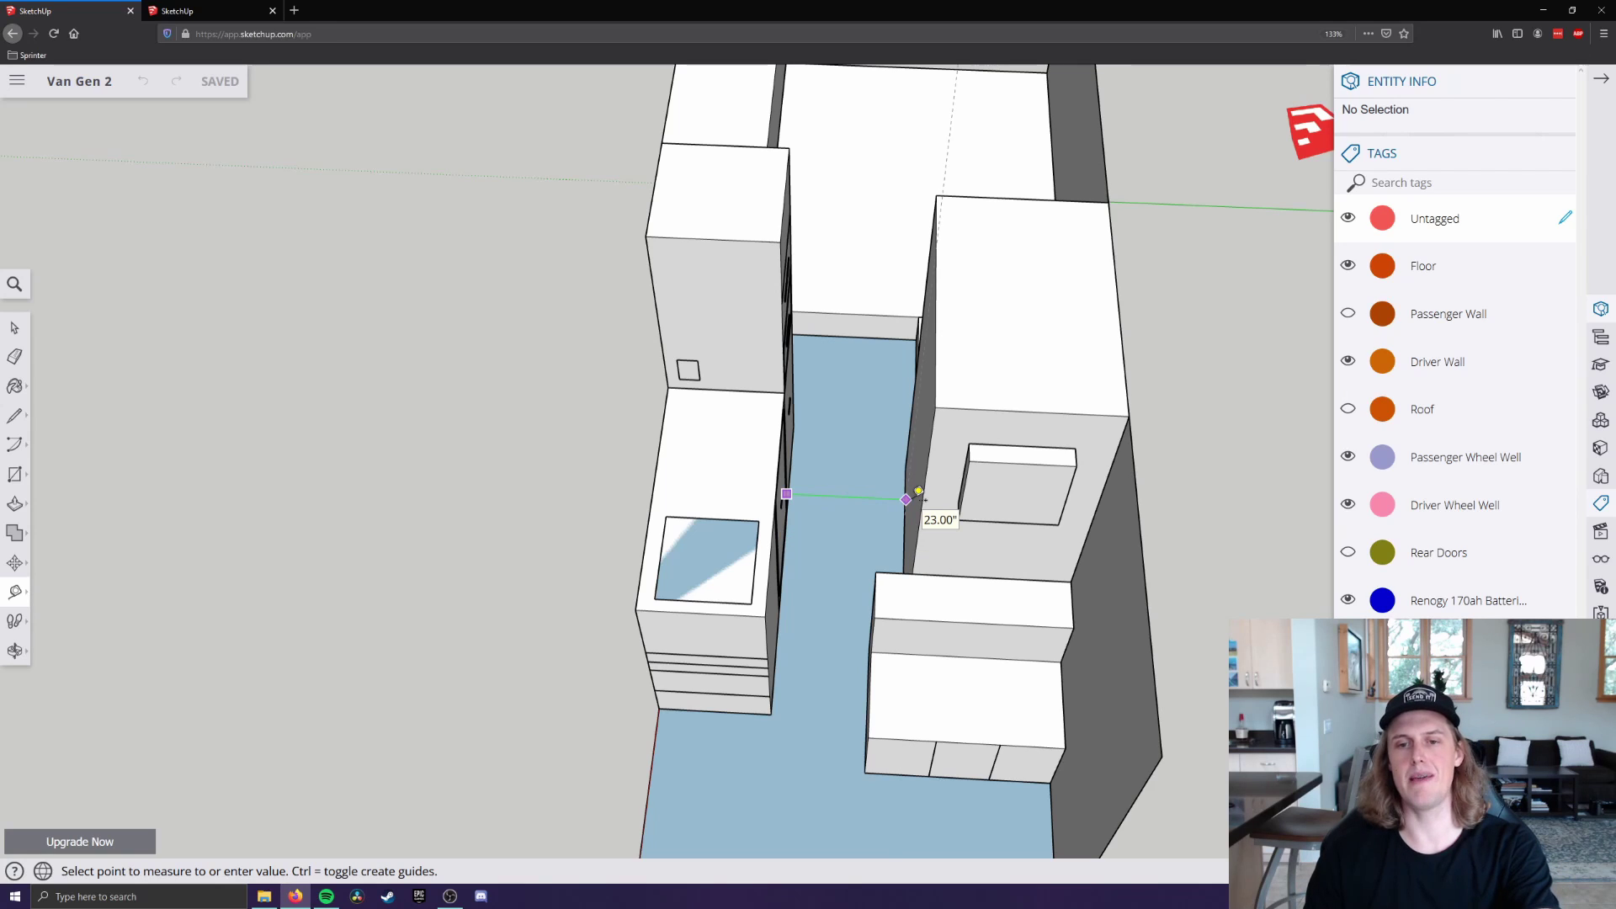
left_click(918, 492)
left_click(901, 492)
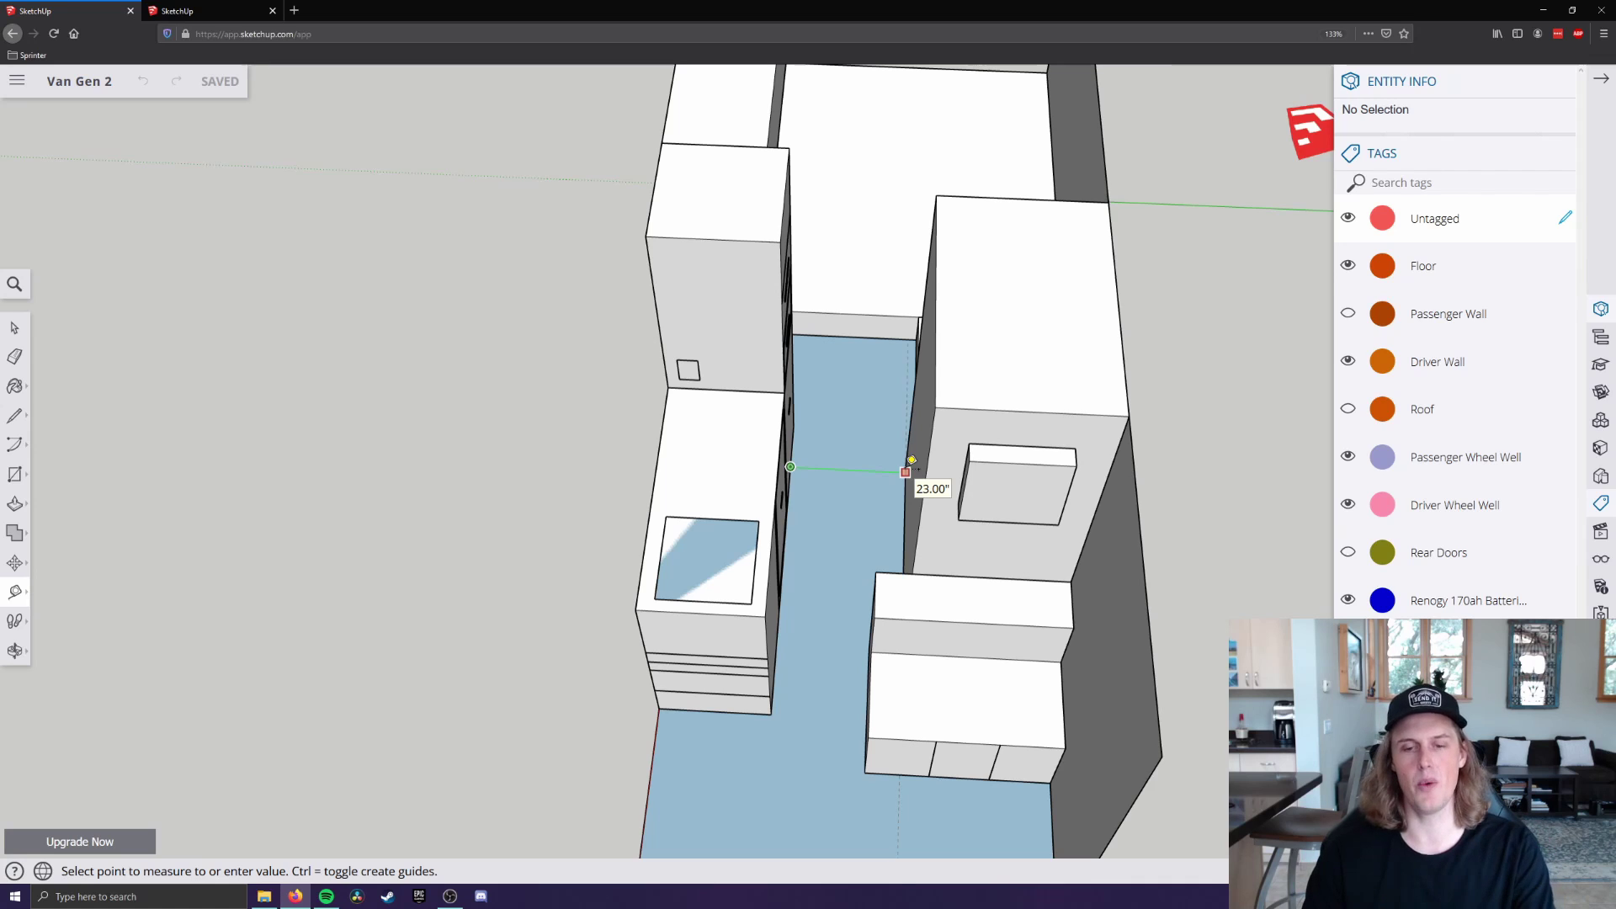
left_click(906, 468)
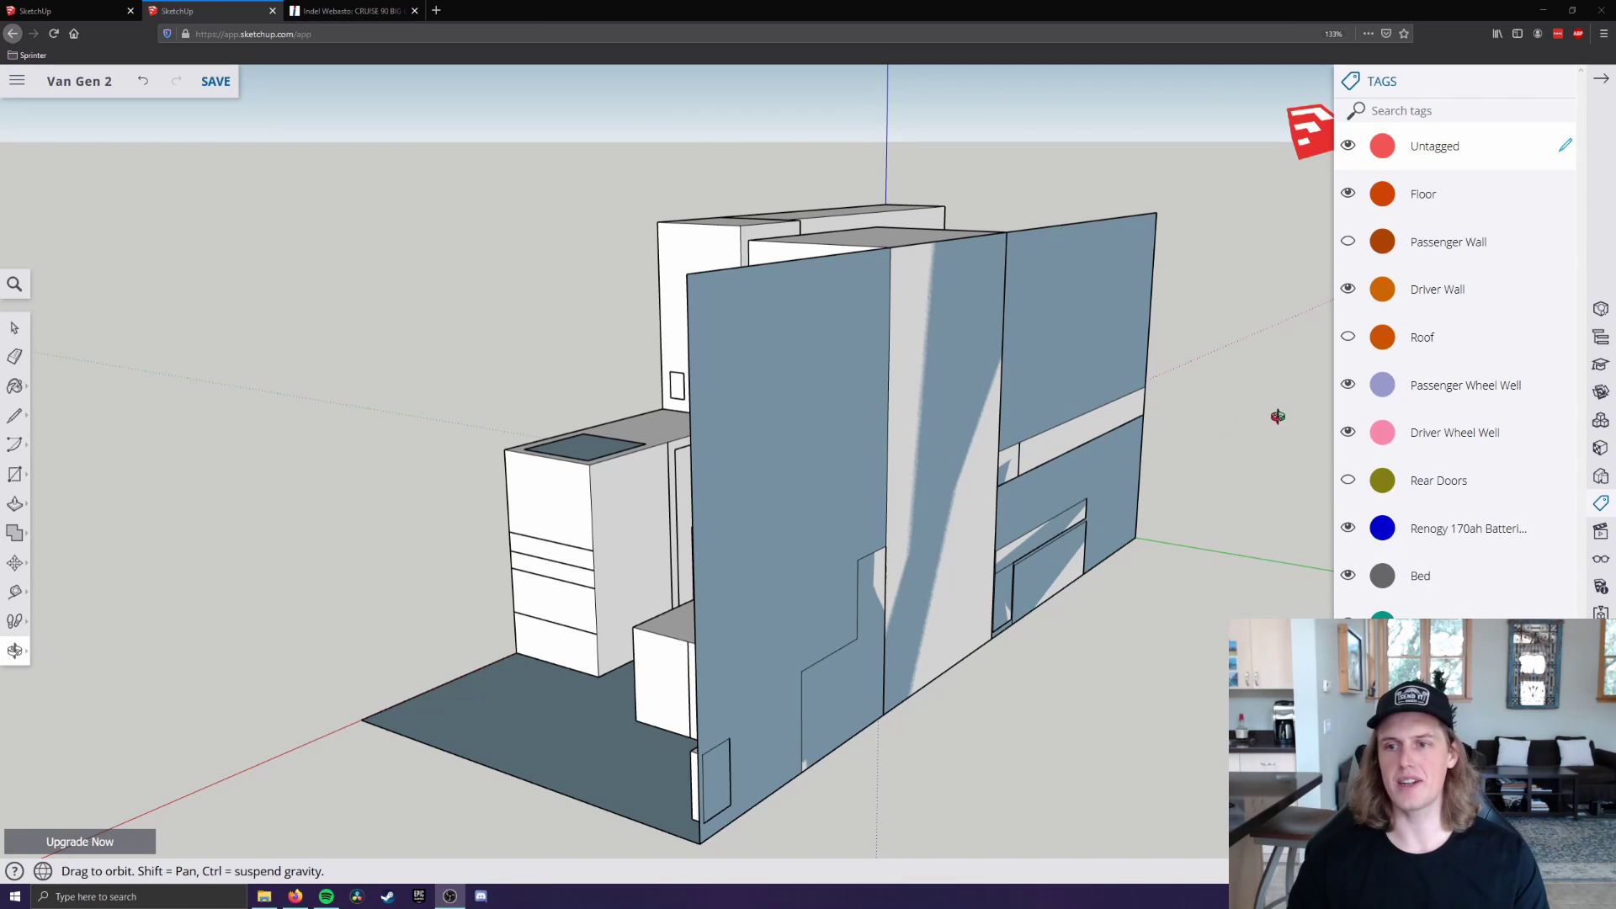
Hide the Driver Wall tag, then select the fridge's dimensions on its product page
left_click(1347, 288)
mouse_move(1158, 339)
left_mouse_down()
mouse_move(859, 472)
mouse_move(721, 396)
mouse_move(836, 557)
mouse_move(725, 528)
left_mouse_up()
key("ctrl+Tab")
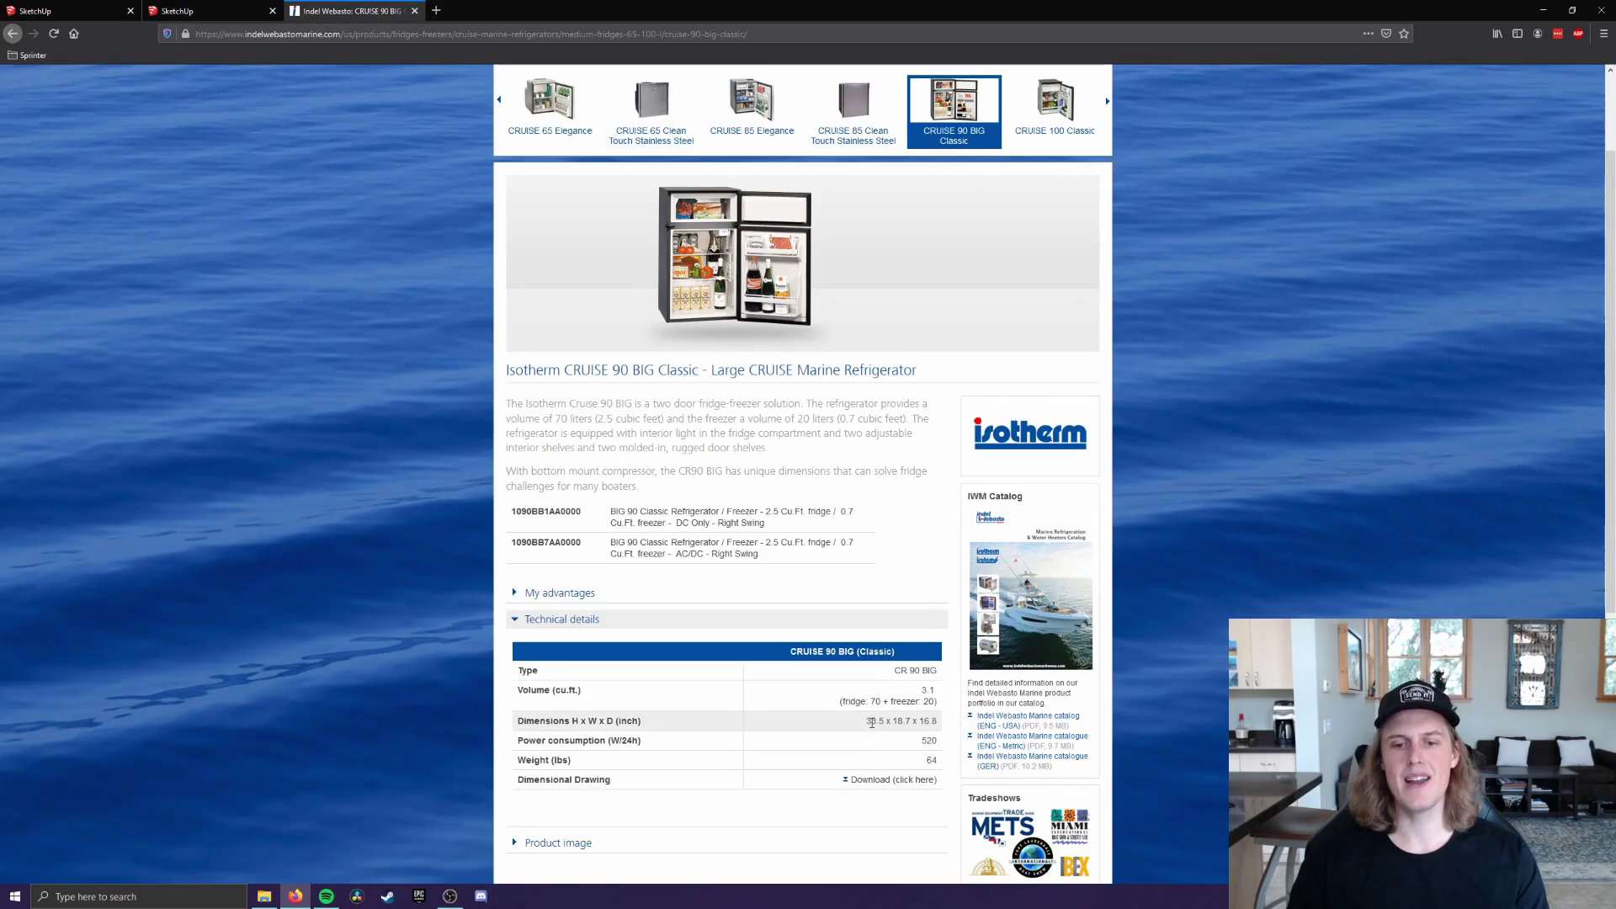
left_click_drag(900, 719, 942, 721)
left_click(202, 11)
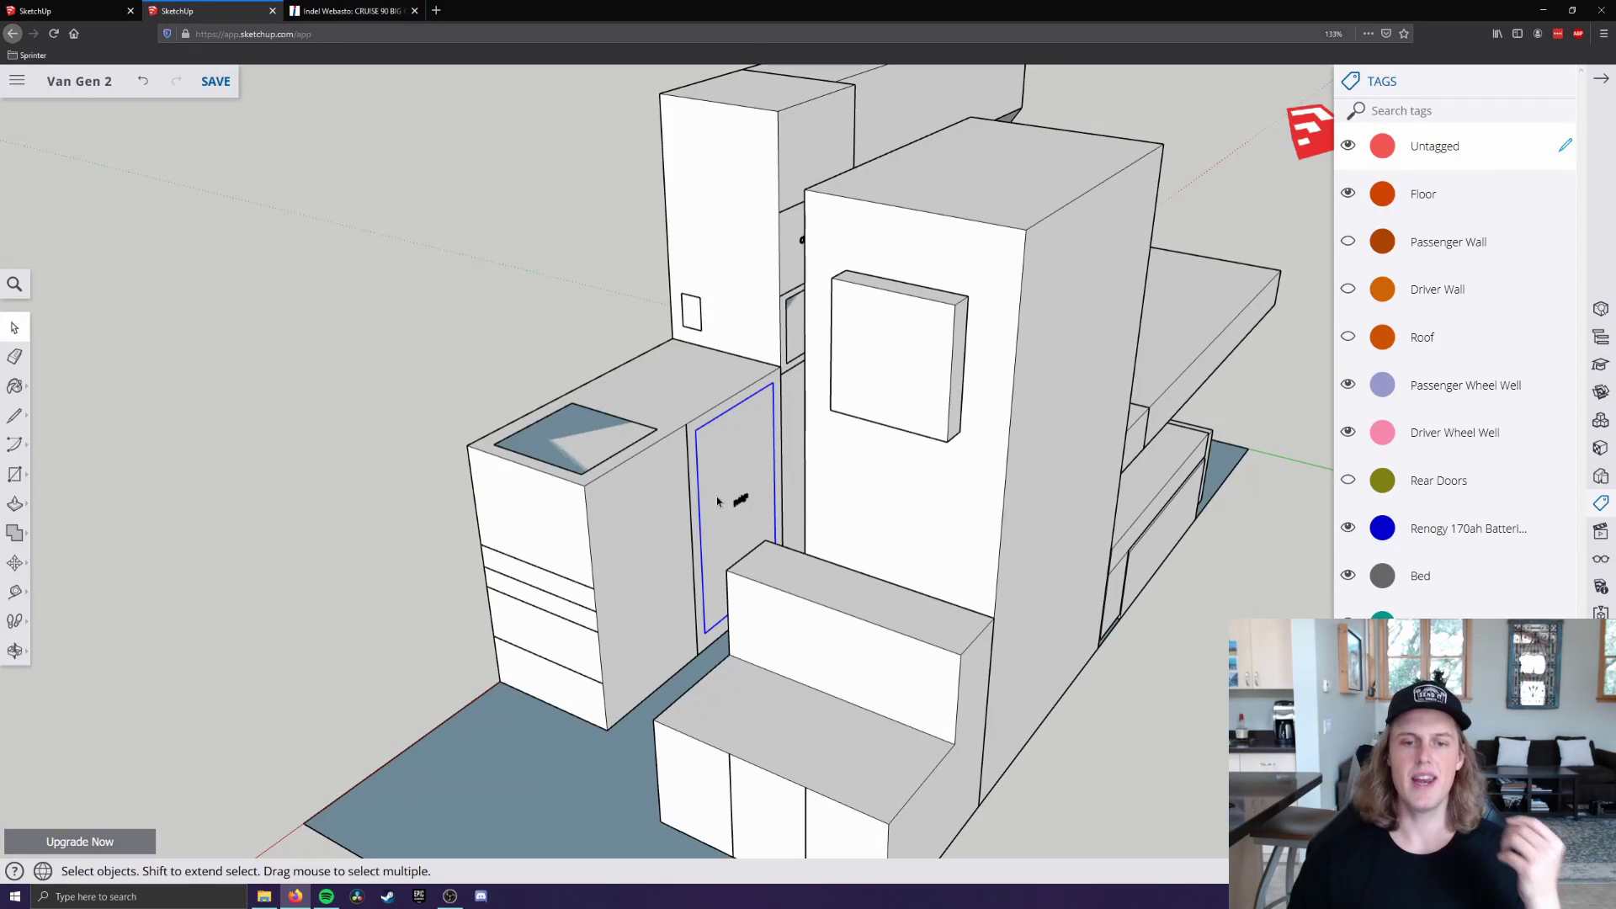